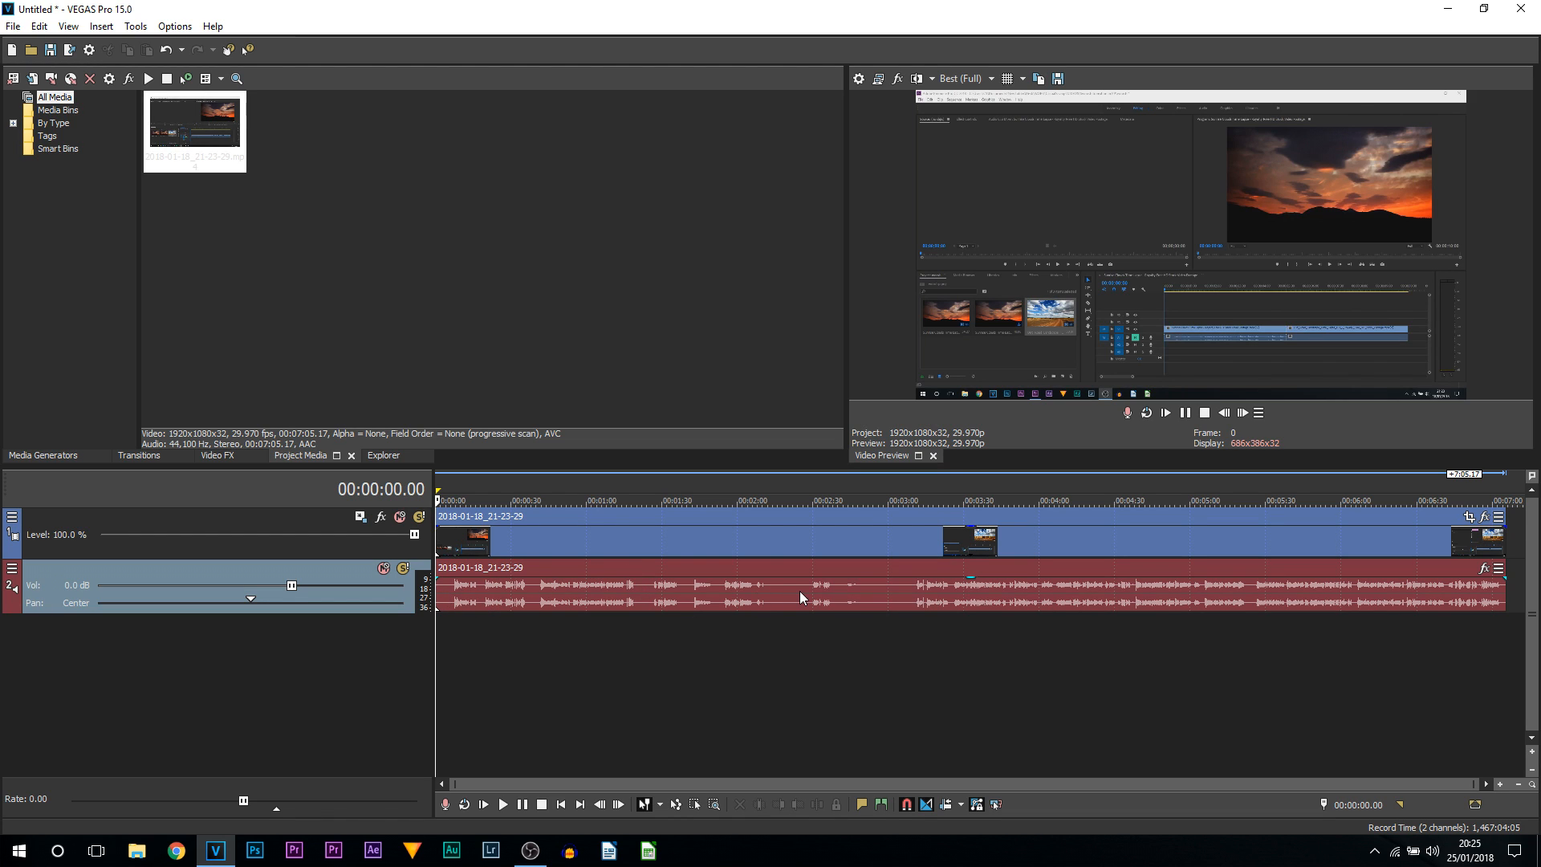
Trim the unwanted opening off the recording and align the clip with the start of the timeline.
scroll(799, 591, up, 5)
drag(498, 542, 380, 513)
scroll(465, 558, down, 5)
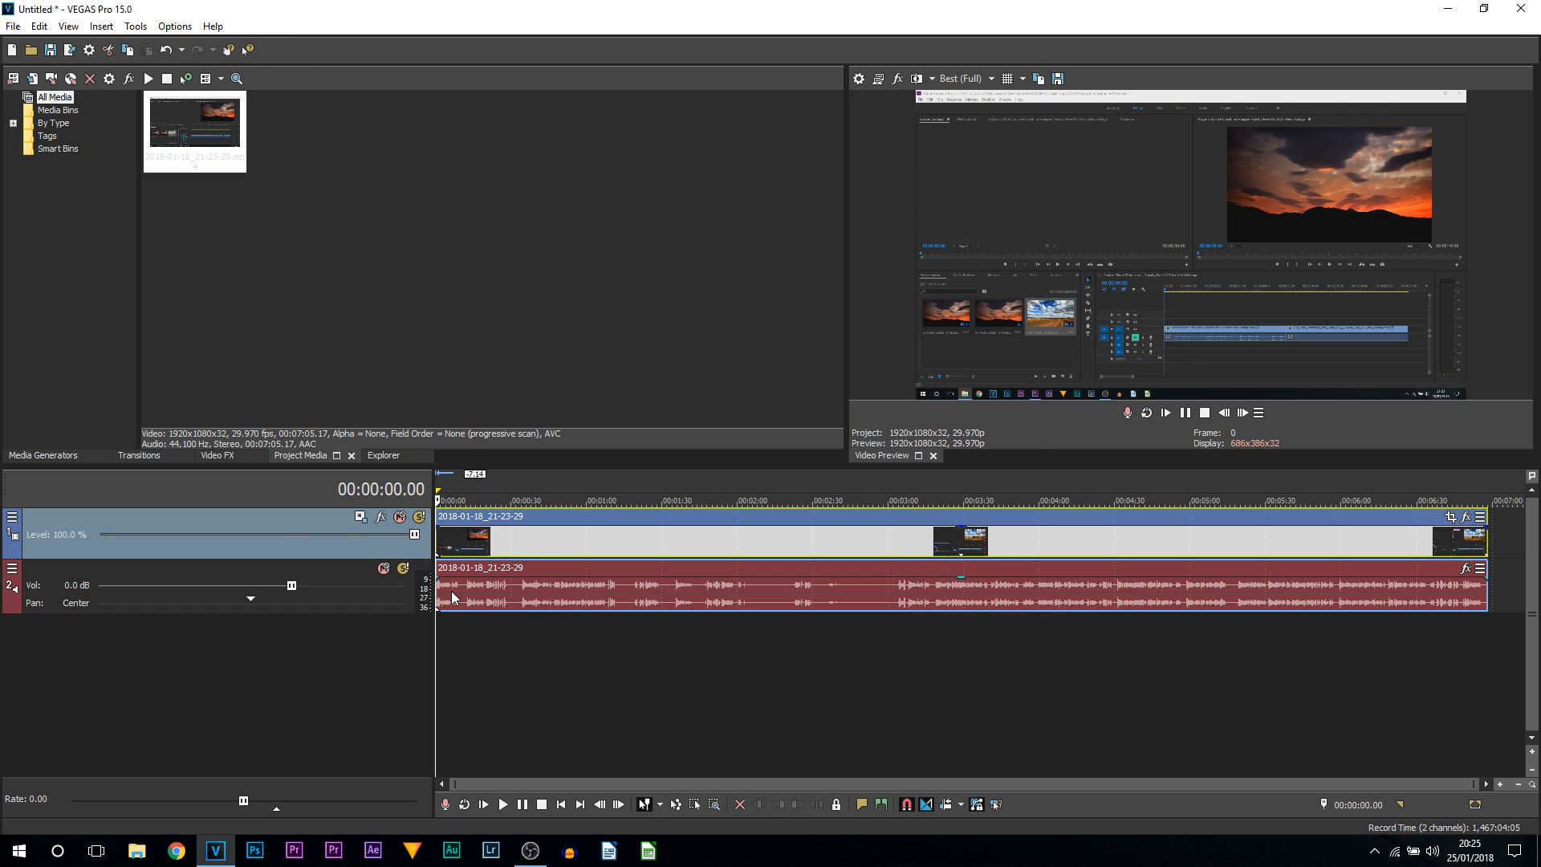
Split the recording at 00:00:09.07 and 00:00:12.10, on either side of the first silent section.
click(459, 594)
scroll(753, 624, up, 5)
scroll(832, 612, up, 2)
click(838, 603)
click(848, 604)
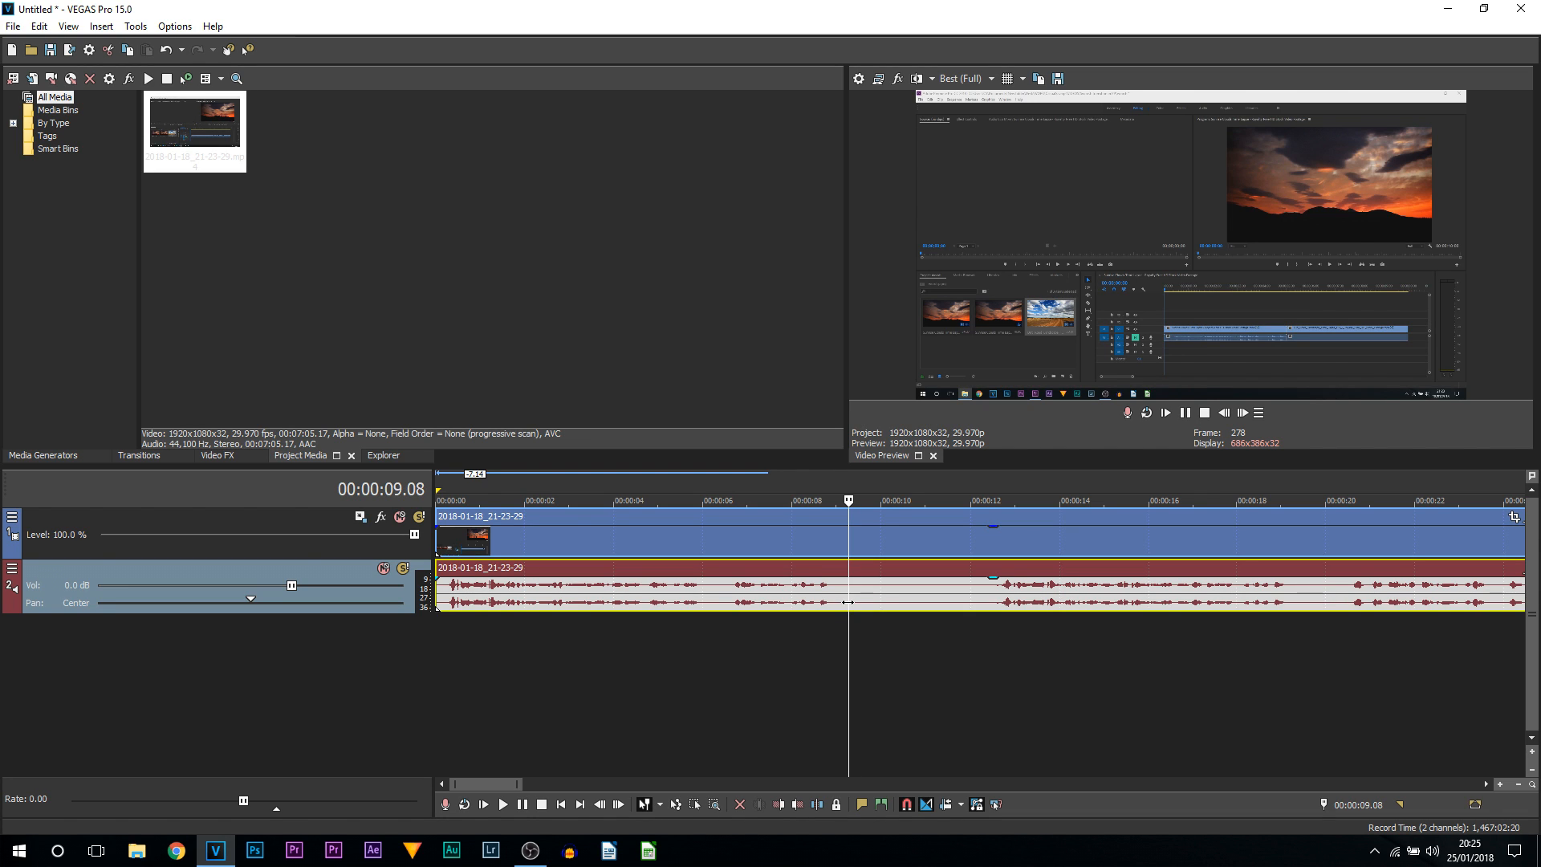
click(847, 602)
key(s)
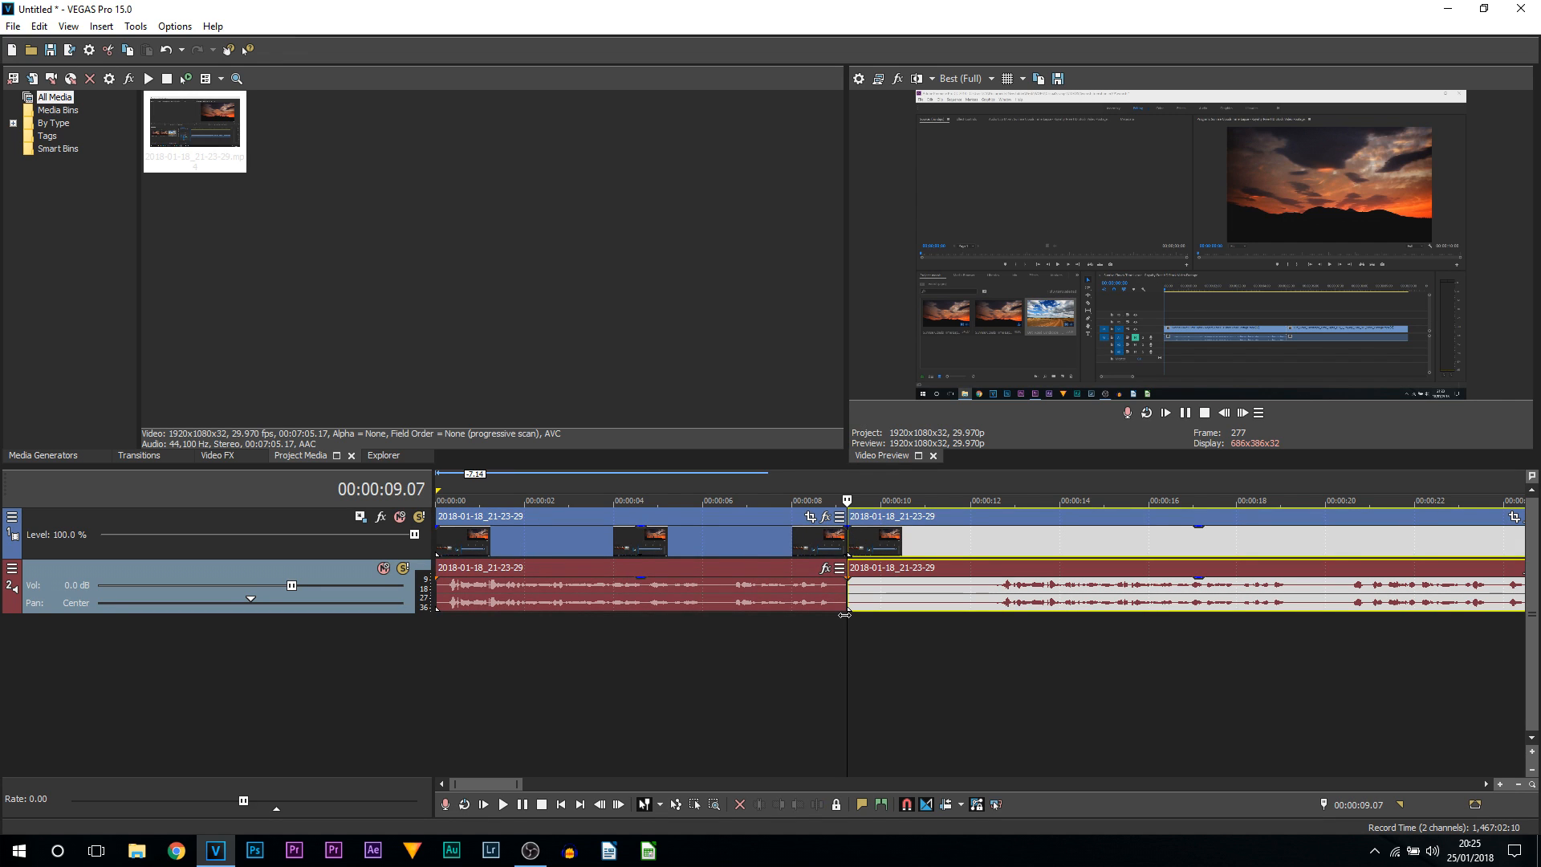
click(984, 600)
key(s)
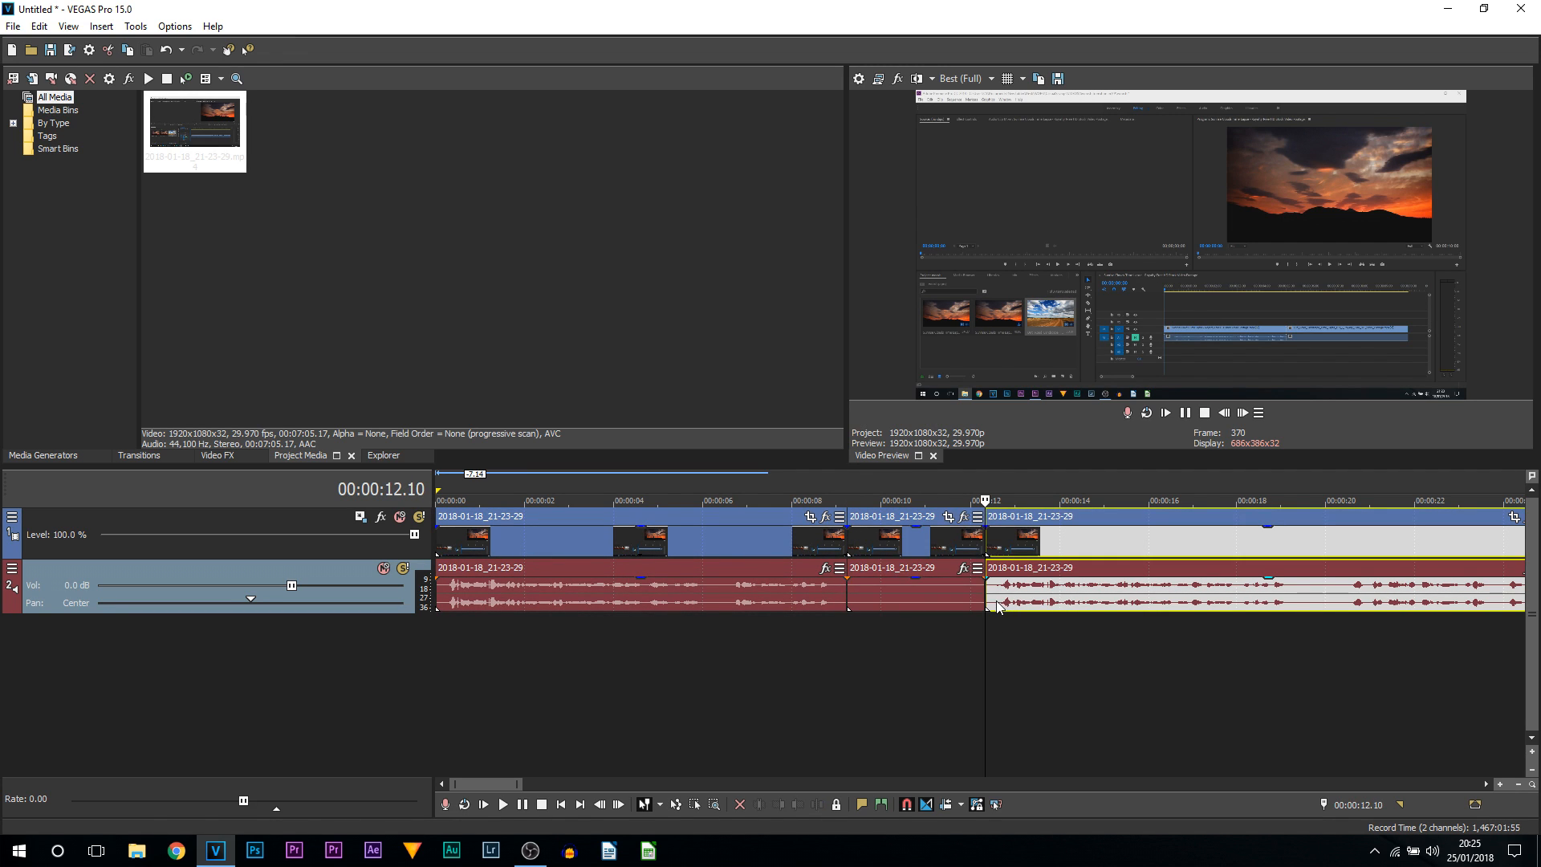
Delete the silent section between the two splits and move the remaining clip back to close the gap.
click(913, 543)
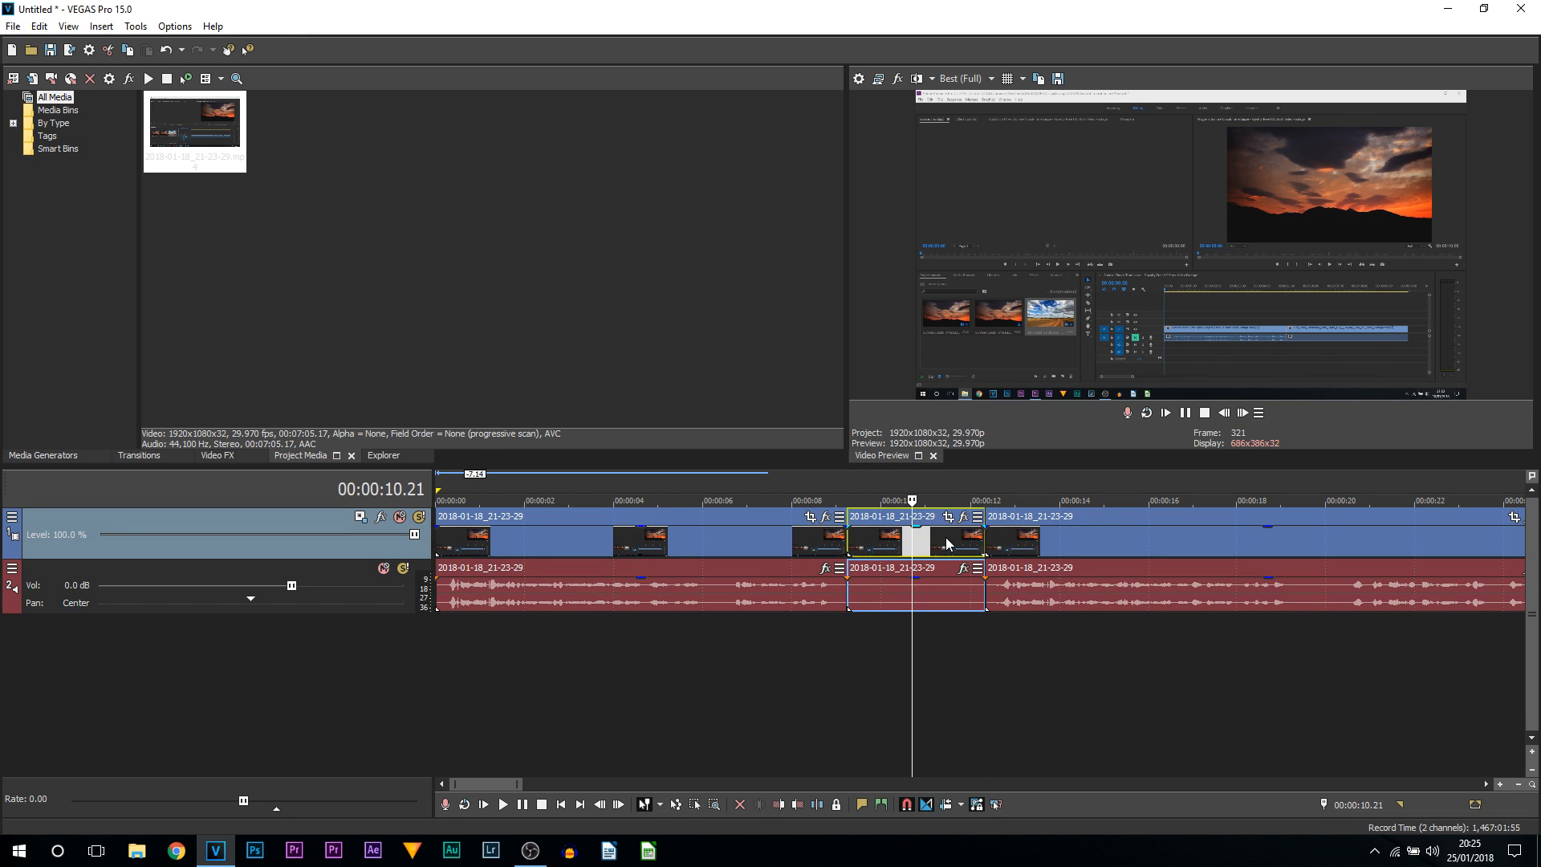
key(Delete)
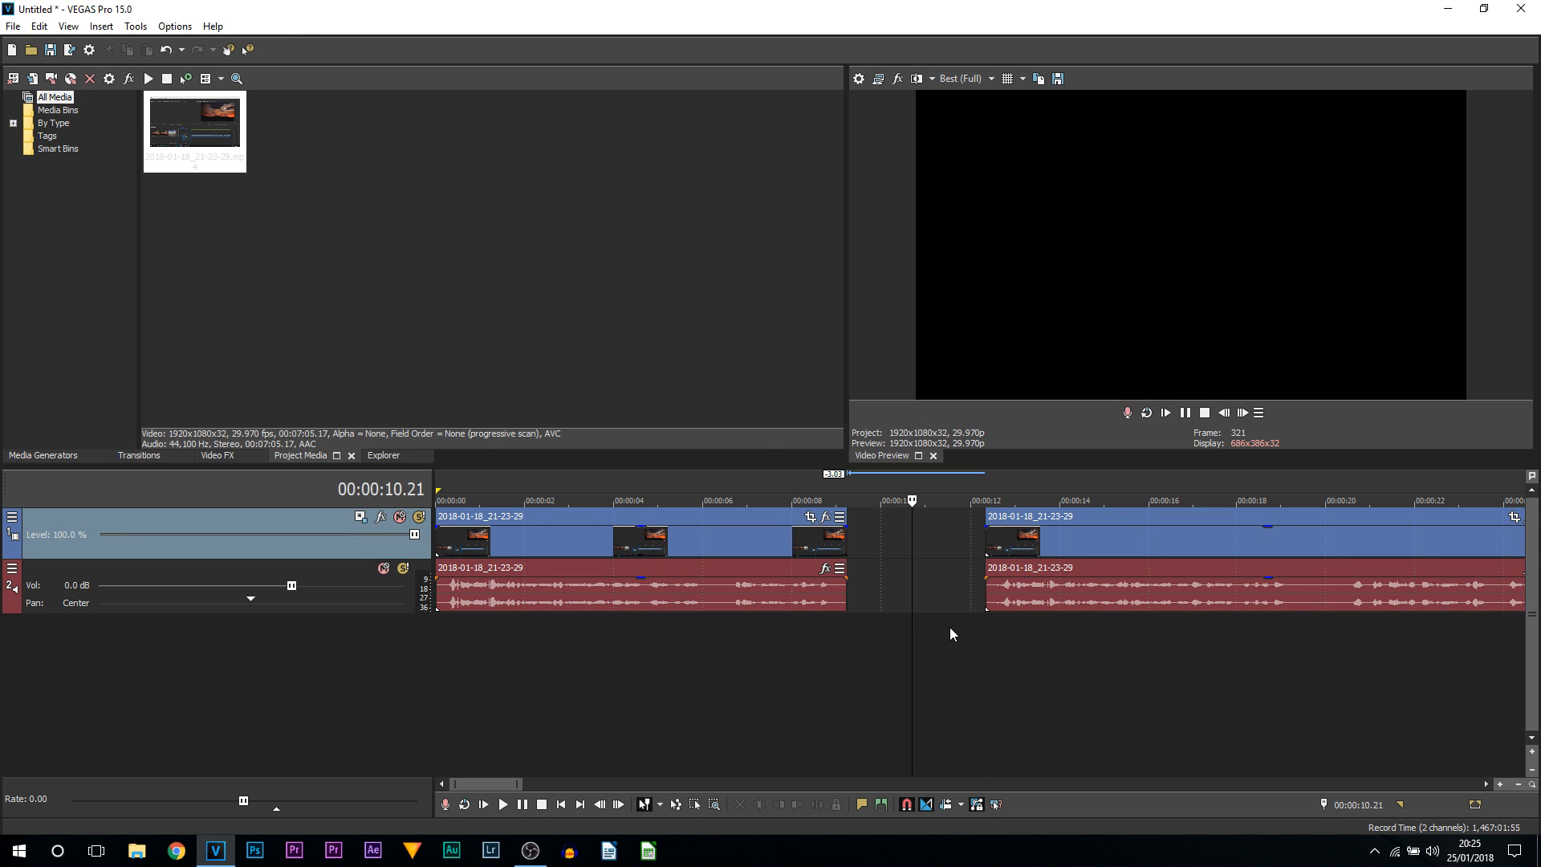
drag(1077, 551, 935, 551)
Split the remaining clip at its next silent section and adjust the cut.
scroll(981, 558, down, 4)
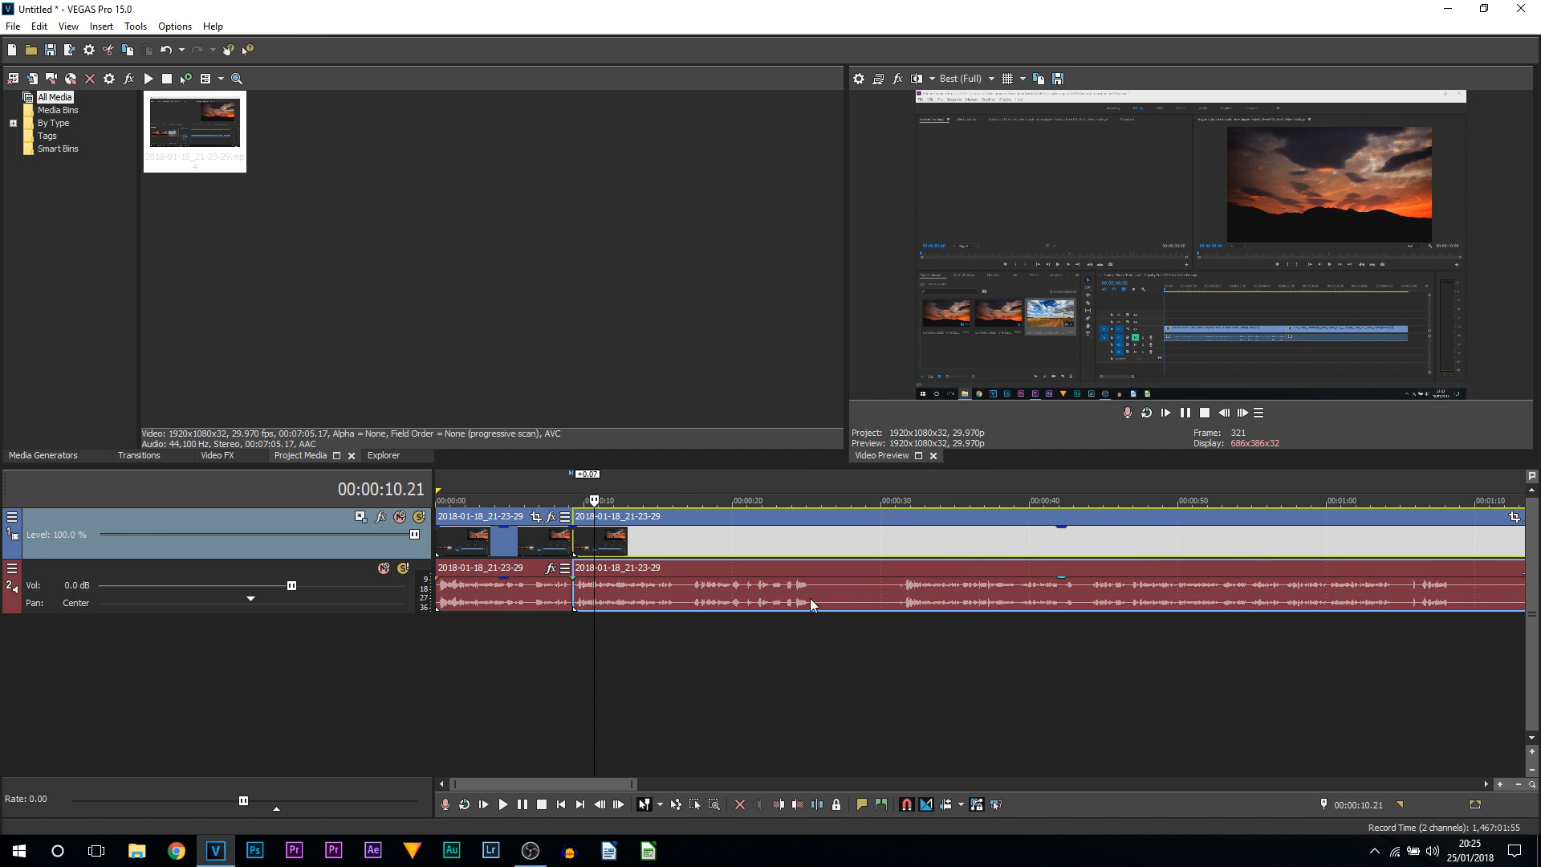
click(670, 604)
scroll(779, 608, up, 4)
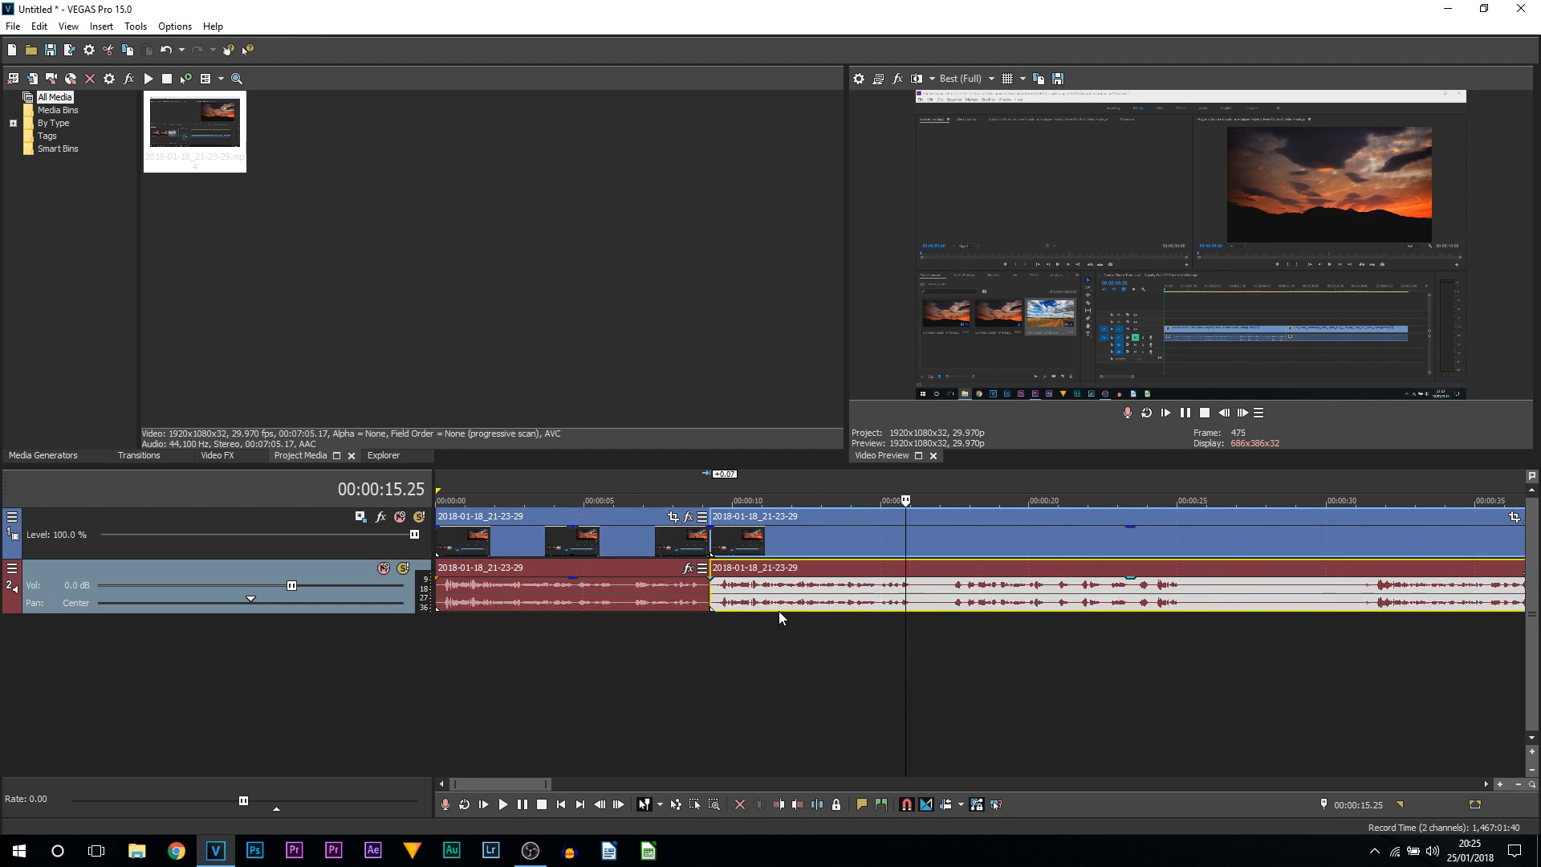
click(998, 534)
key(s)
mouse_move(1007, 540)
mouse_down()
mouse_move(1057, 540)
mouse_move(1008, 540)
mouse_up()
Continue splitting the recording at further pauses along the timeline, adjusting the pieces at the cuts.
scroll(905, 542, down, 5)
click(696, 546)
click(706, 544)
key(s)
mouse_move(708, 542)
mouse_down()
mouse_move(778, 541)
mouse_move(707, 542)
mouse_up()
click(1127, 546)
key(s)
mouse_move(1154, 541)
mouse_down()
mouse_move(1236, 537)
mouse_move(1158, 537)
mouse_up()
click(1236, 539)
key(s)
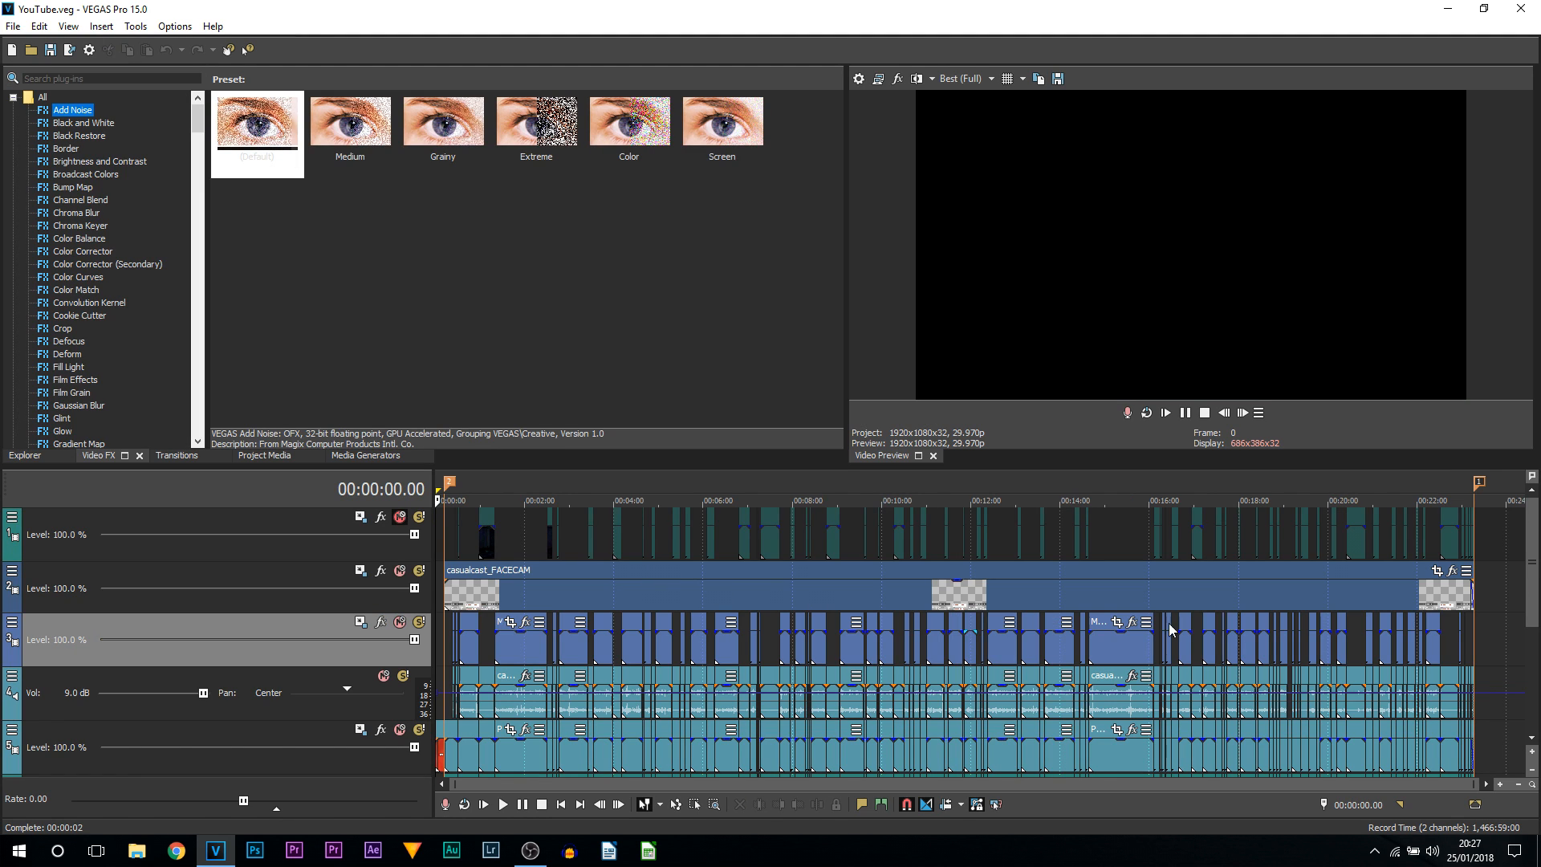
Enlarge the timeline area of the YouTube.veg project to show the lower tracks at its beginning.
drag(1075, 463, 1084, 370)
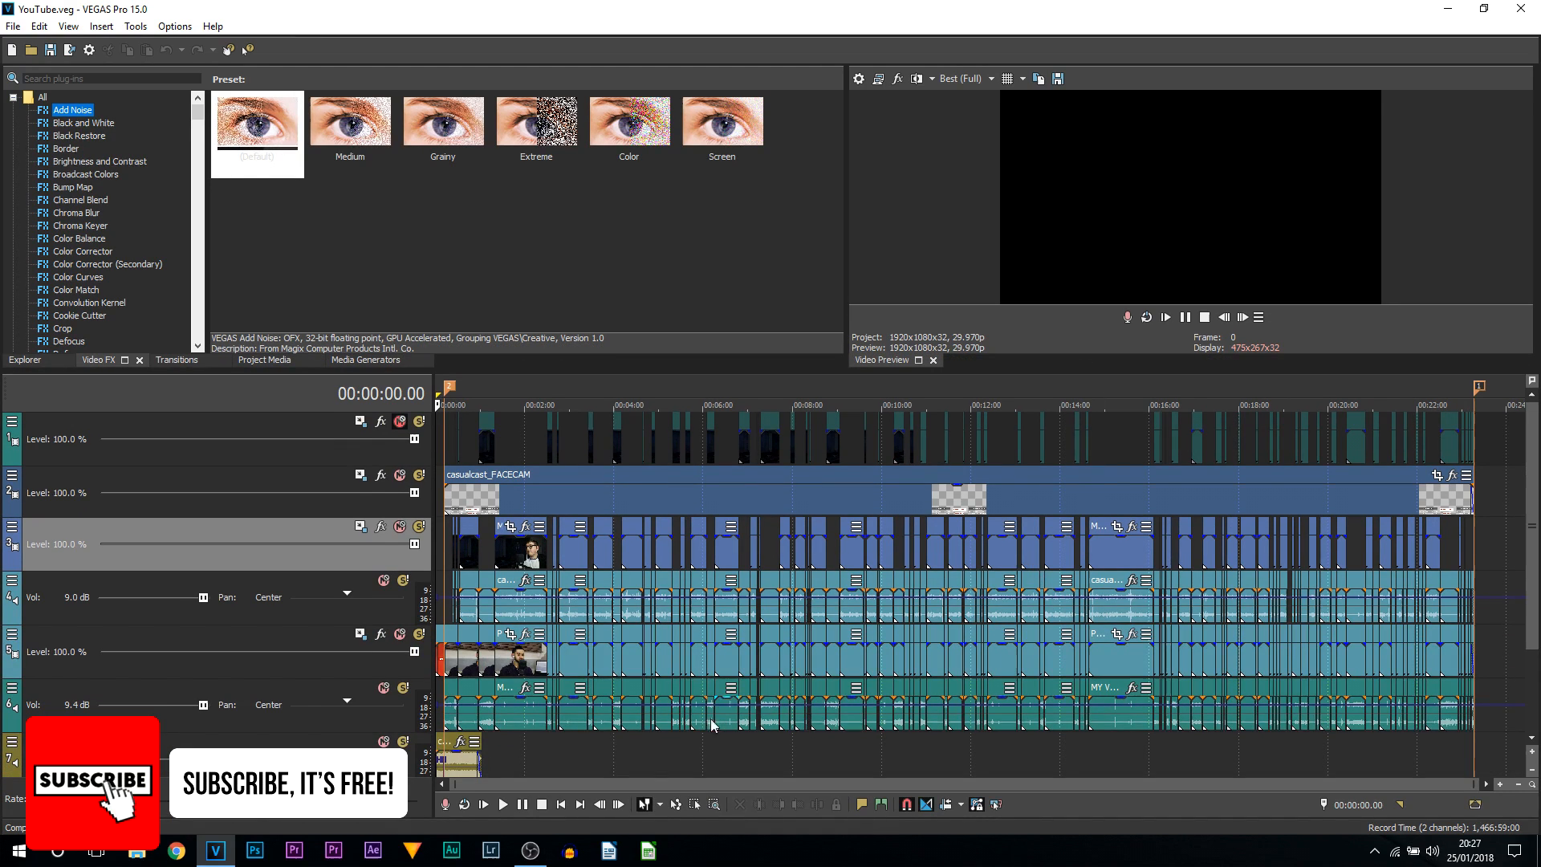
scroll(506, 714, up, 5)
scroll(506, 714, up, 2)
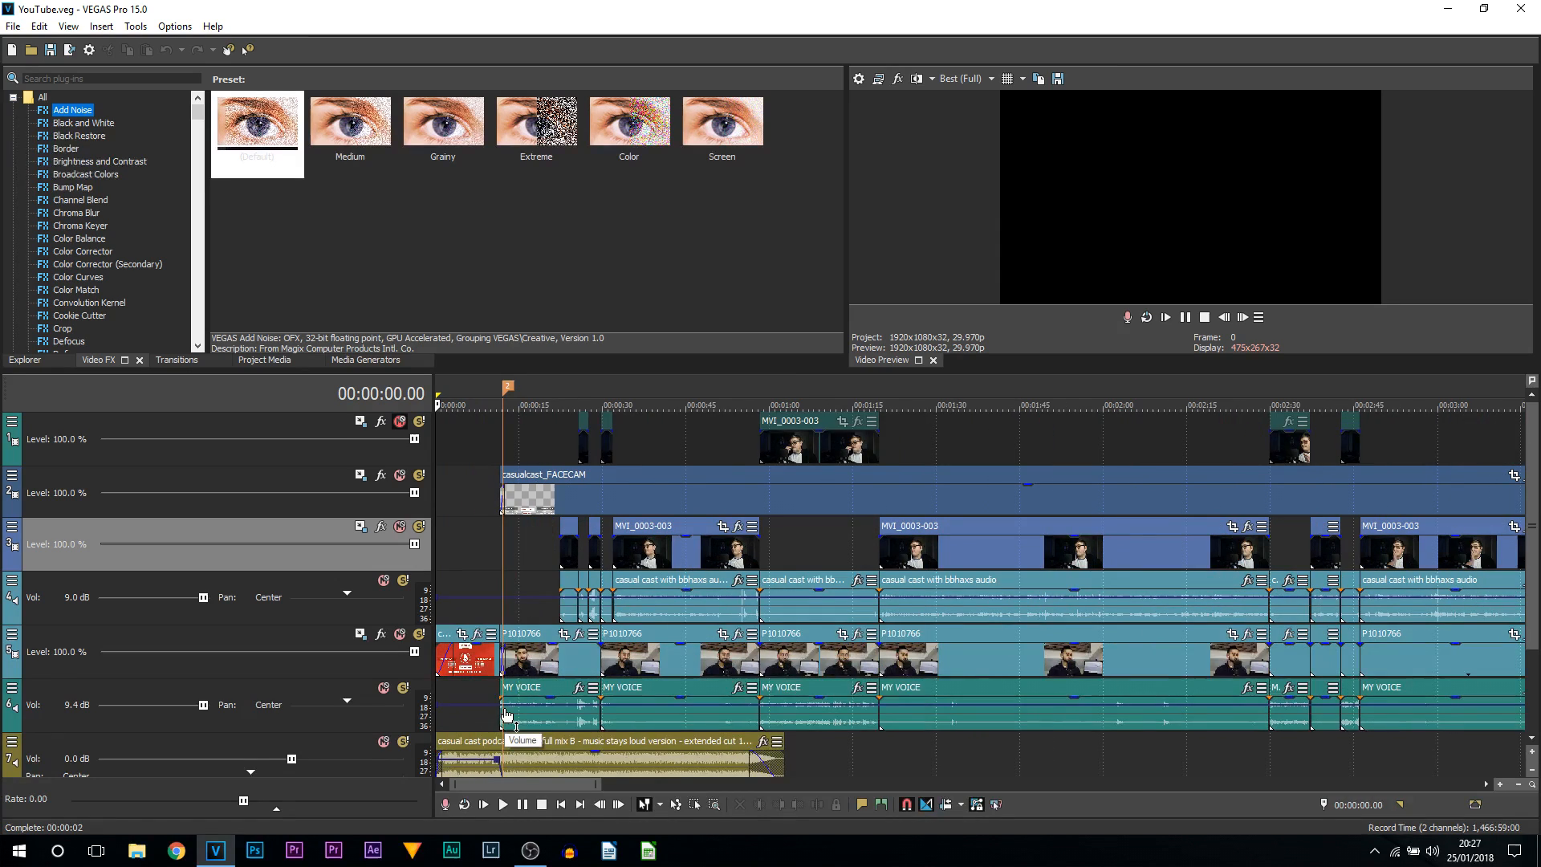
scroll(507, 714, up, 1)
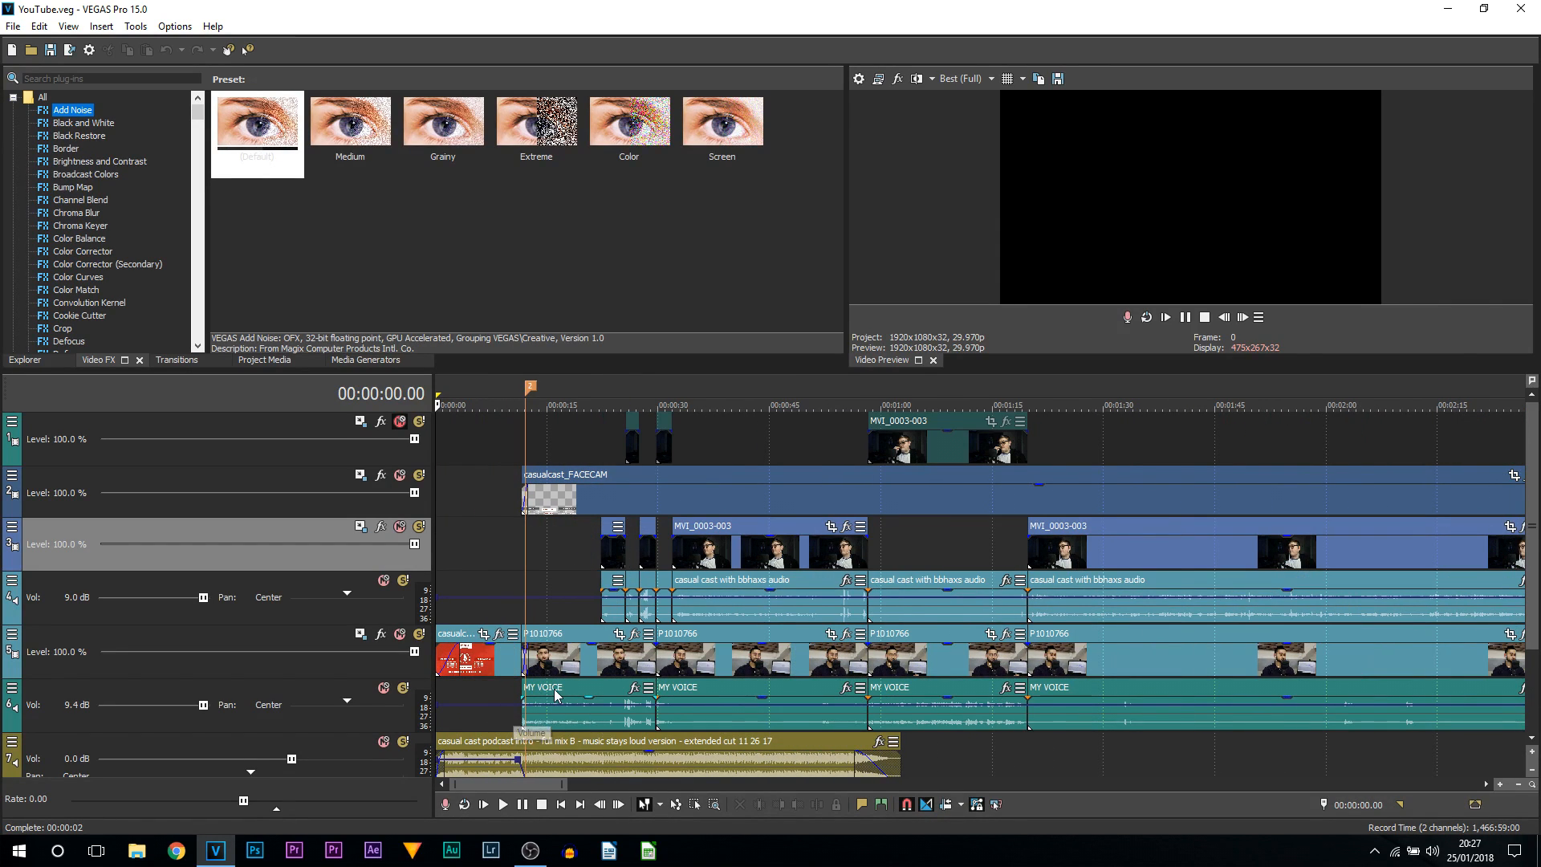
Preview the frames around 18, 36 and 31 seconds to compare the speakers' shots, and examine the top-track cutaway clips.
click(575, 609)
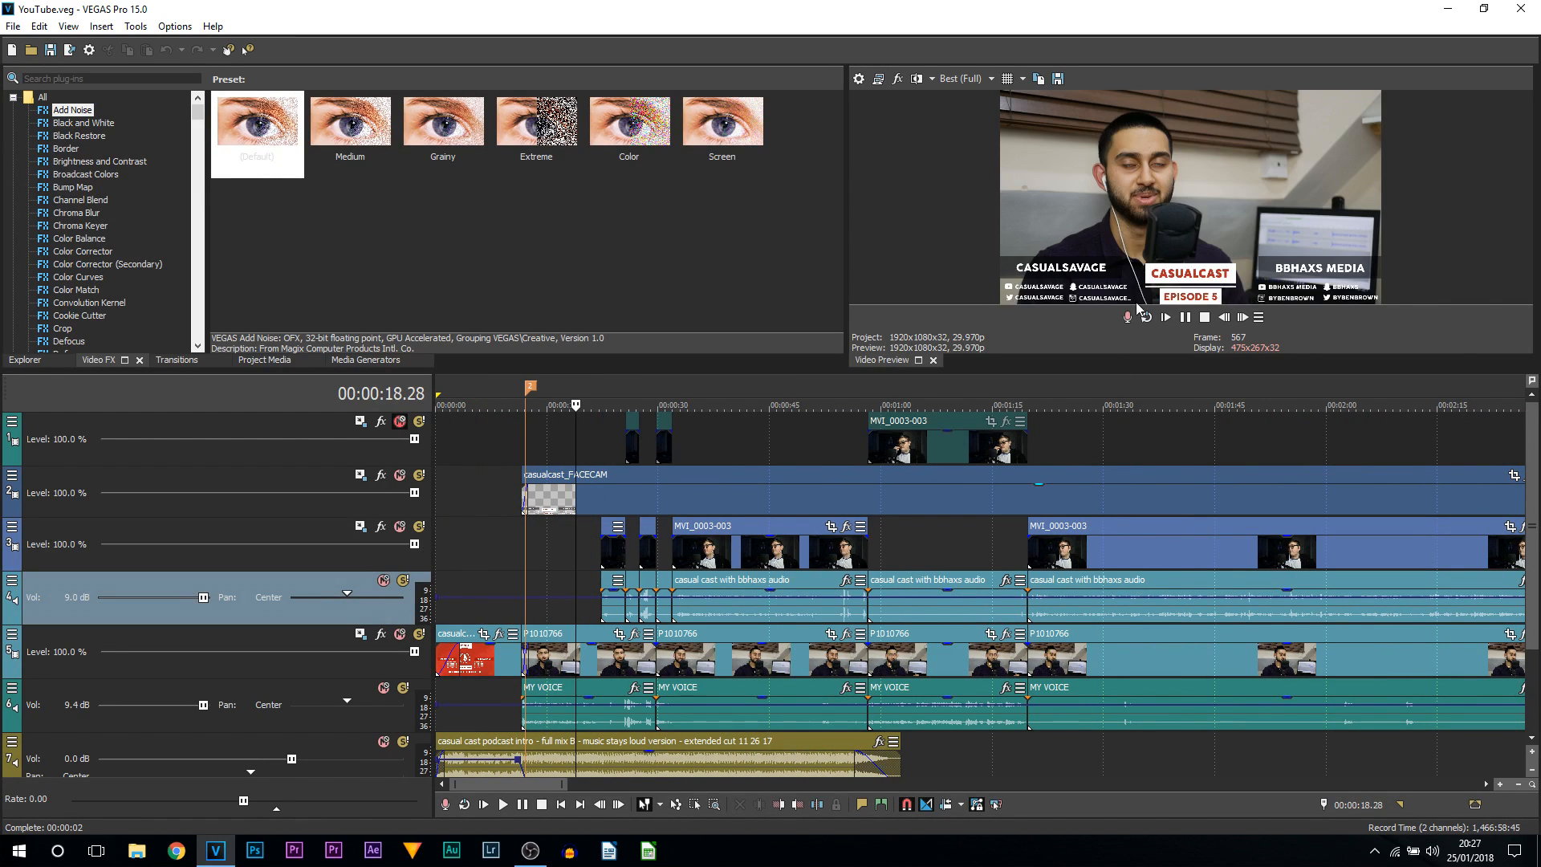
click(709, 561)
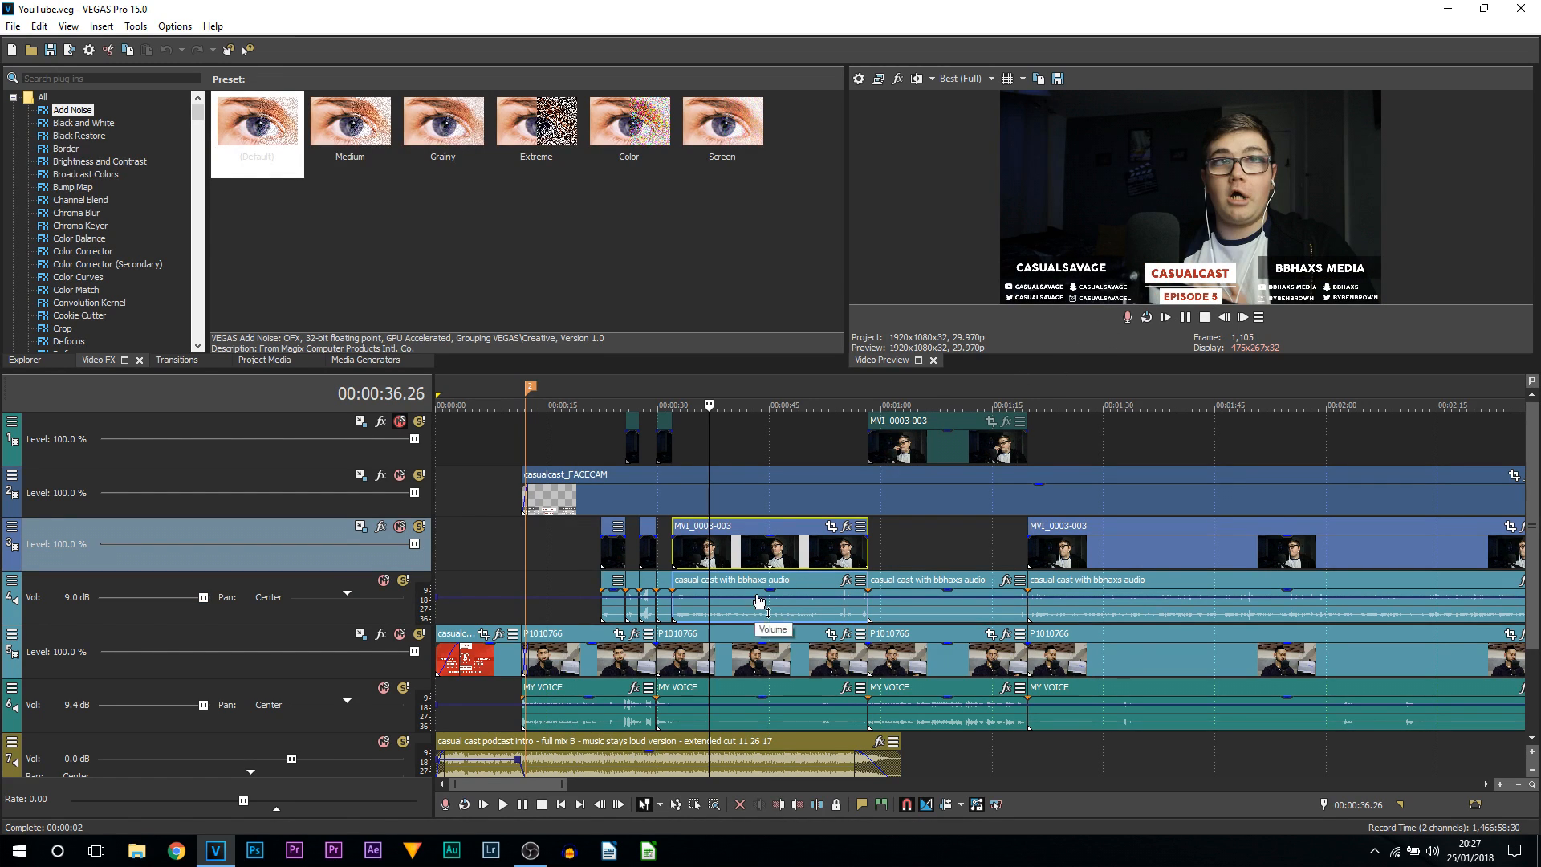
click(666, 556)
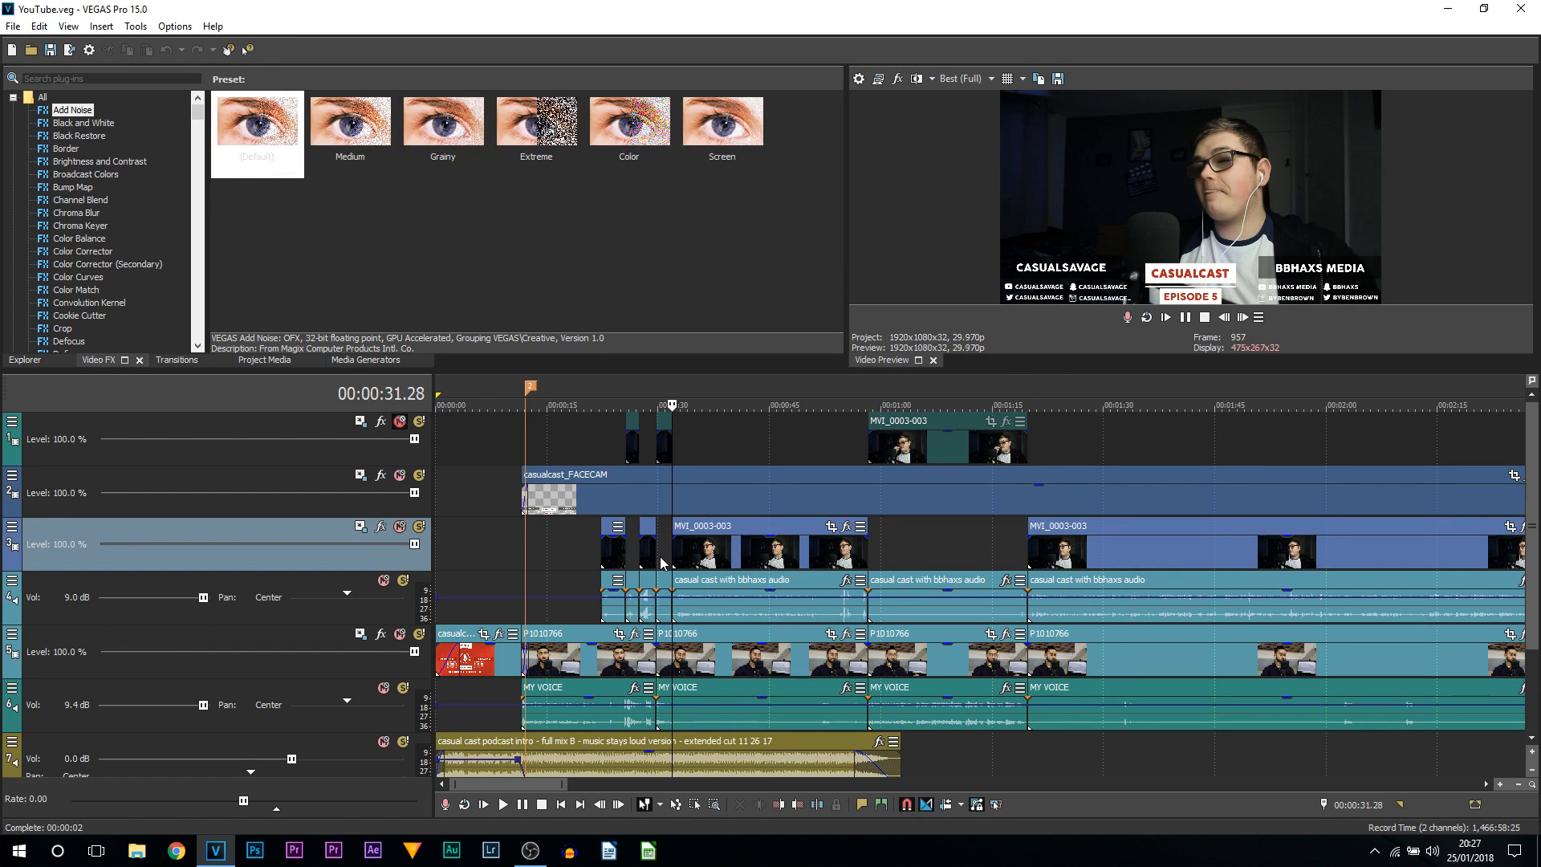
click(570, 573)
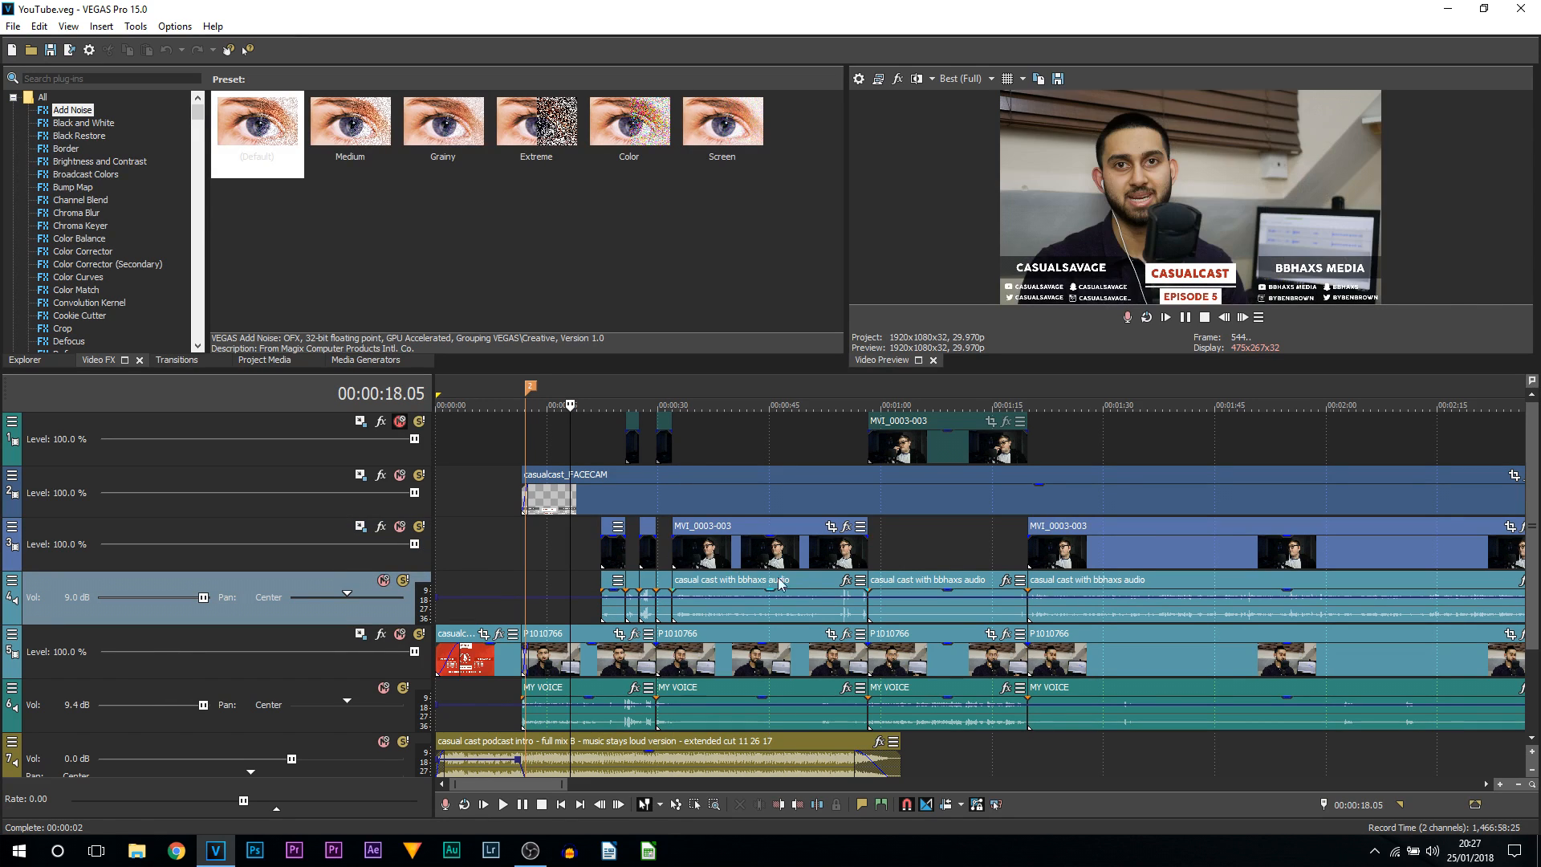
scroll(674, 654, up, 4)
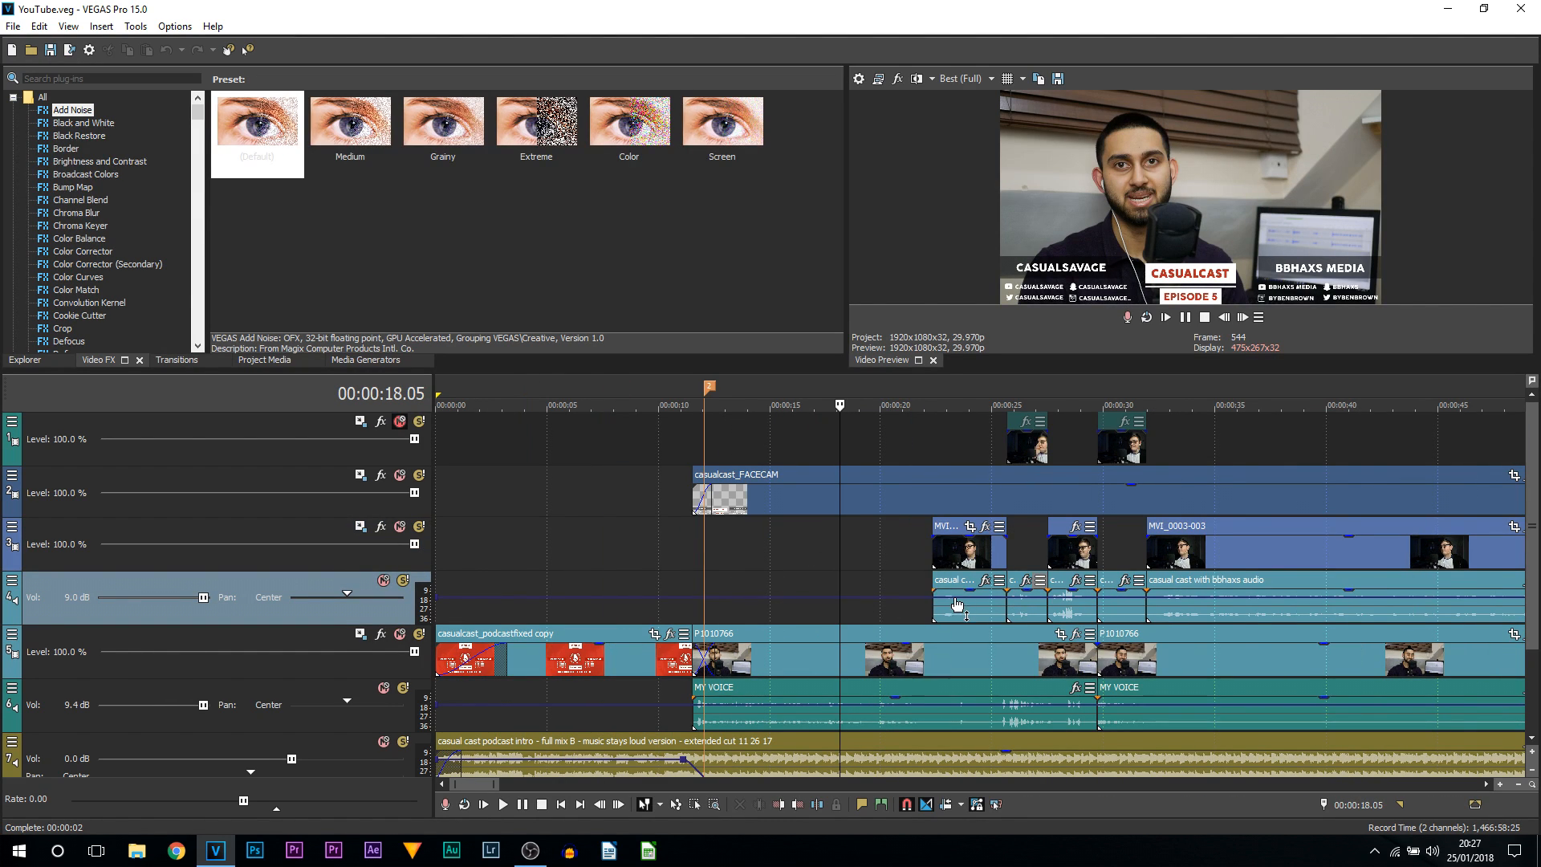
scroll(1180, 451, down, 4)
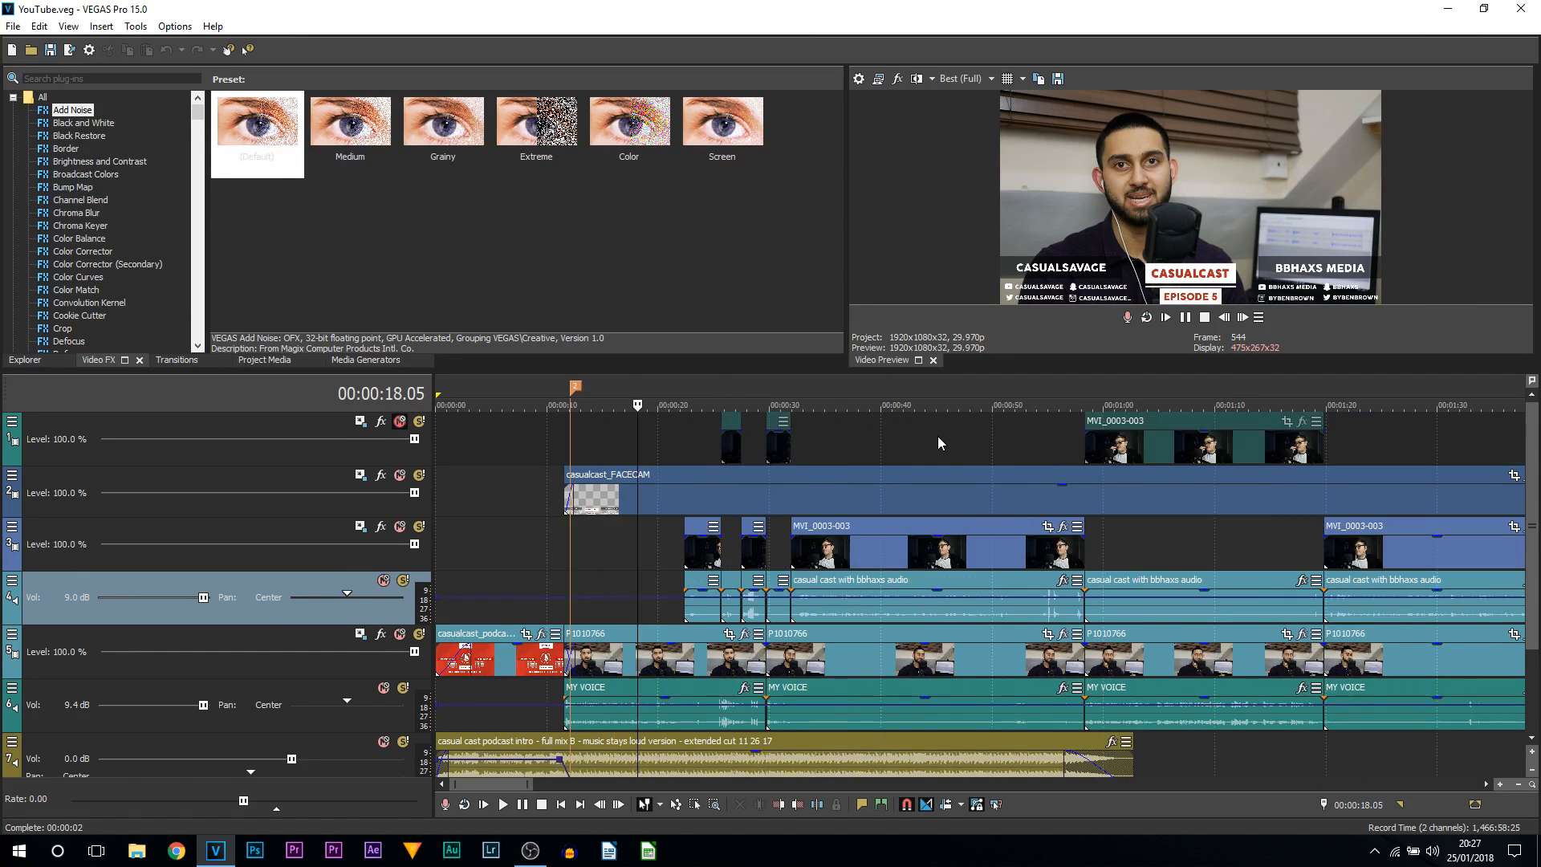
scroll(1356, 437, up, 1)
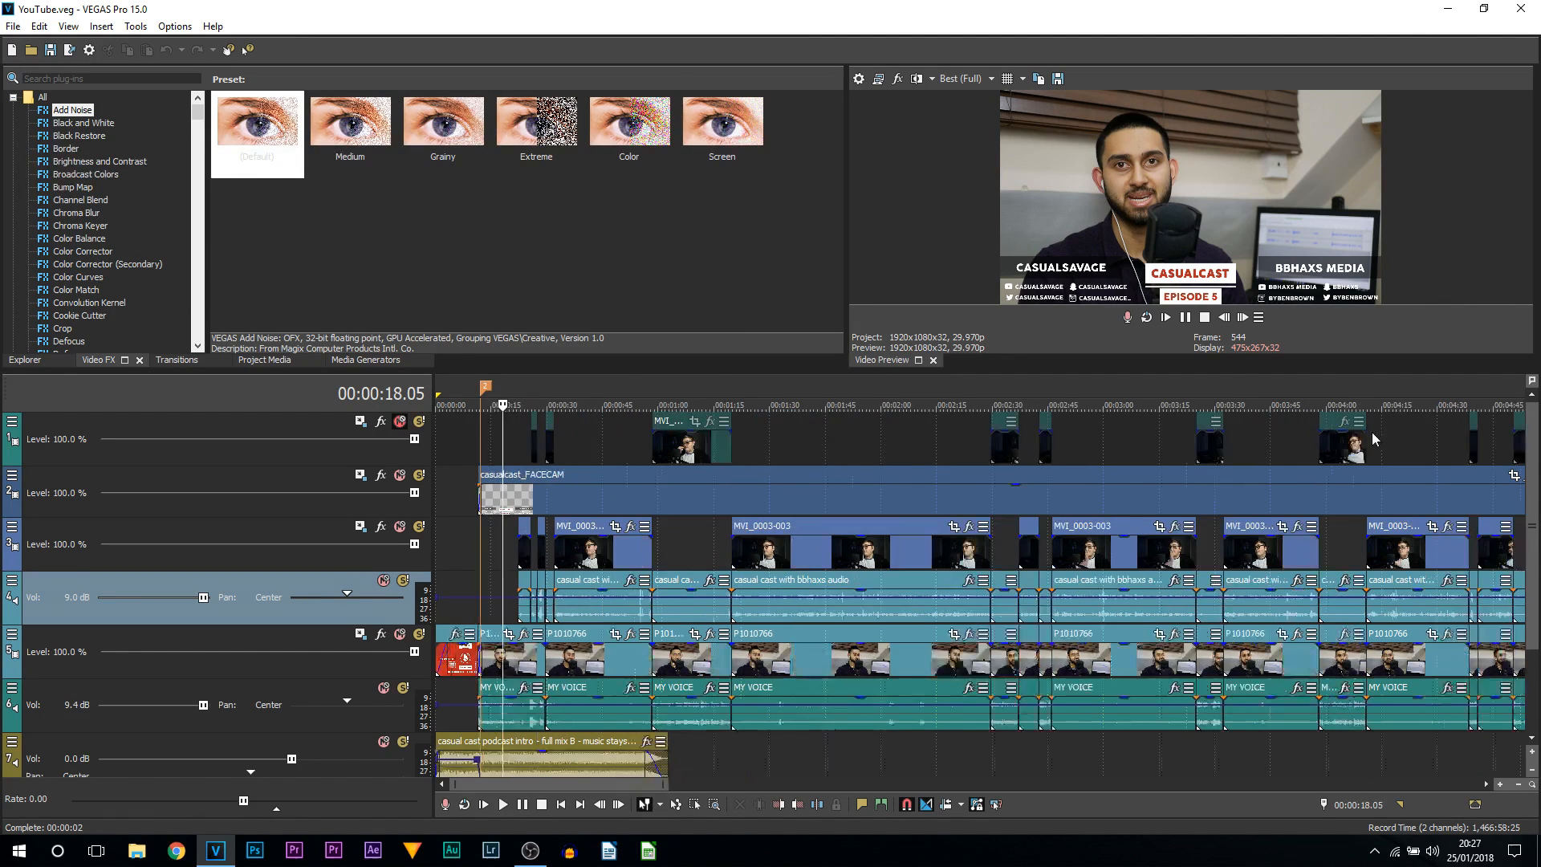
scroll(797, 498, up, 2)
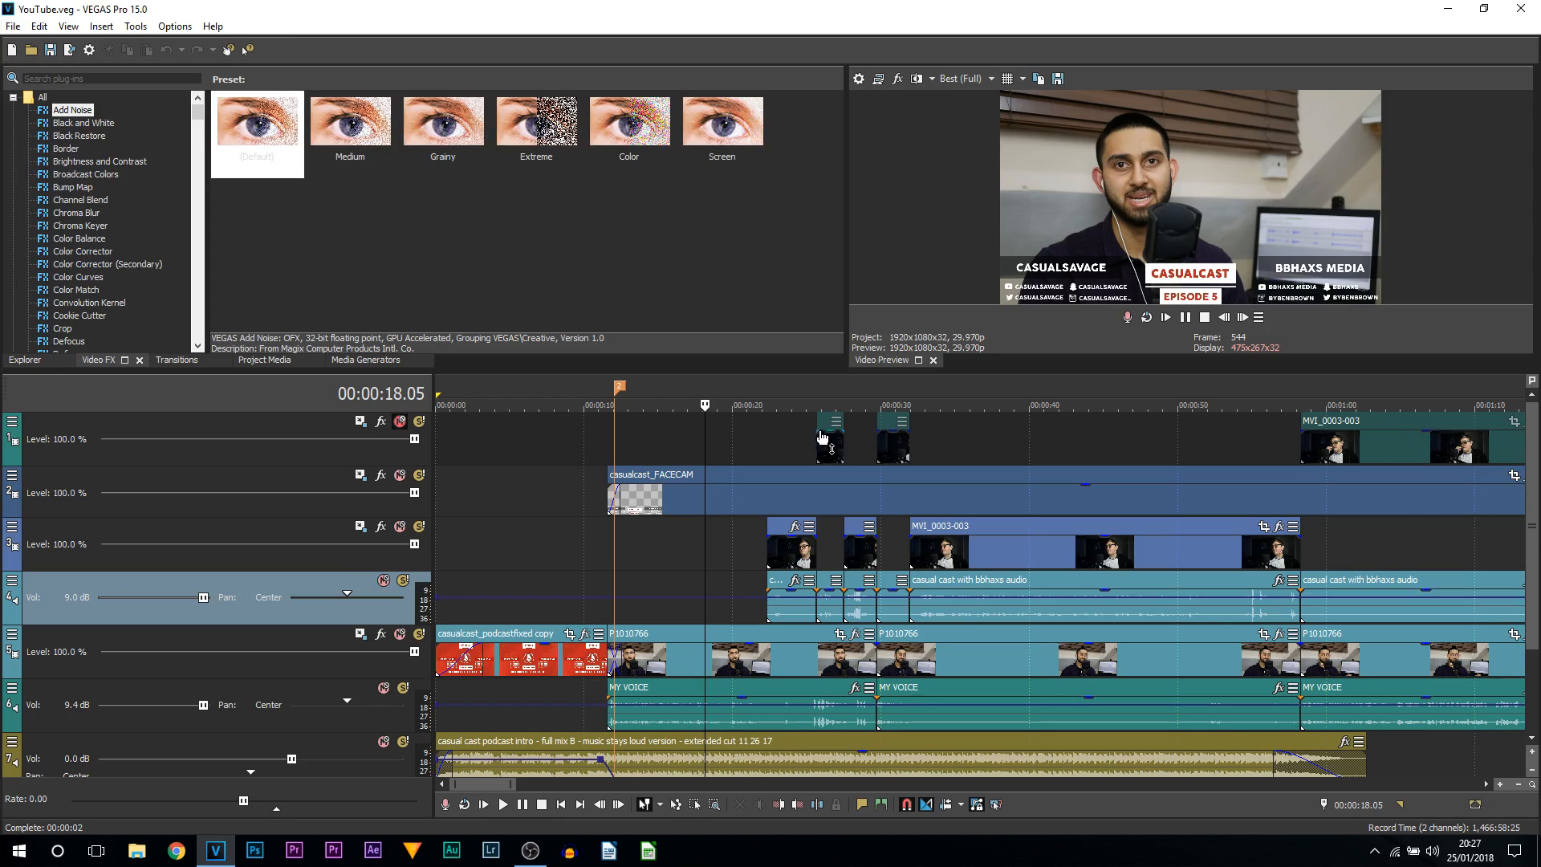
scroll(846, 449, down, 3)
scroll(984, 449, up, 1)
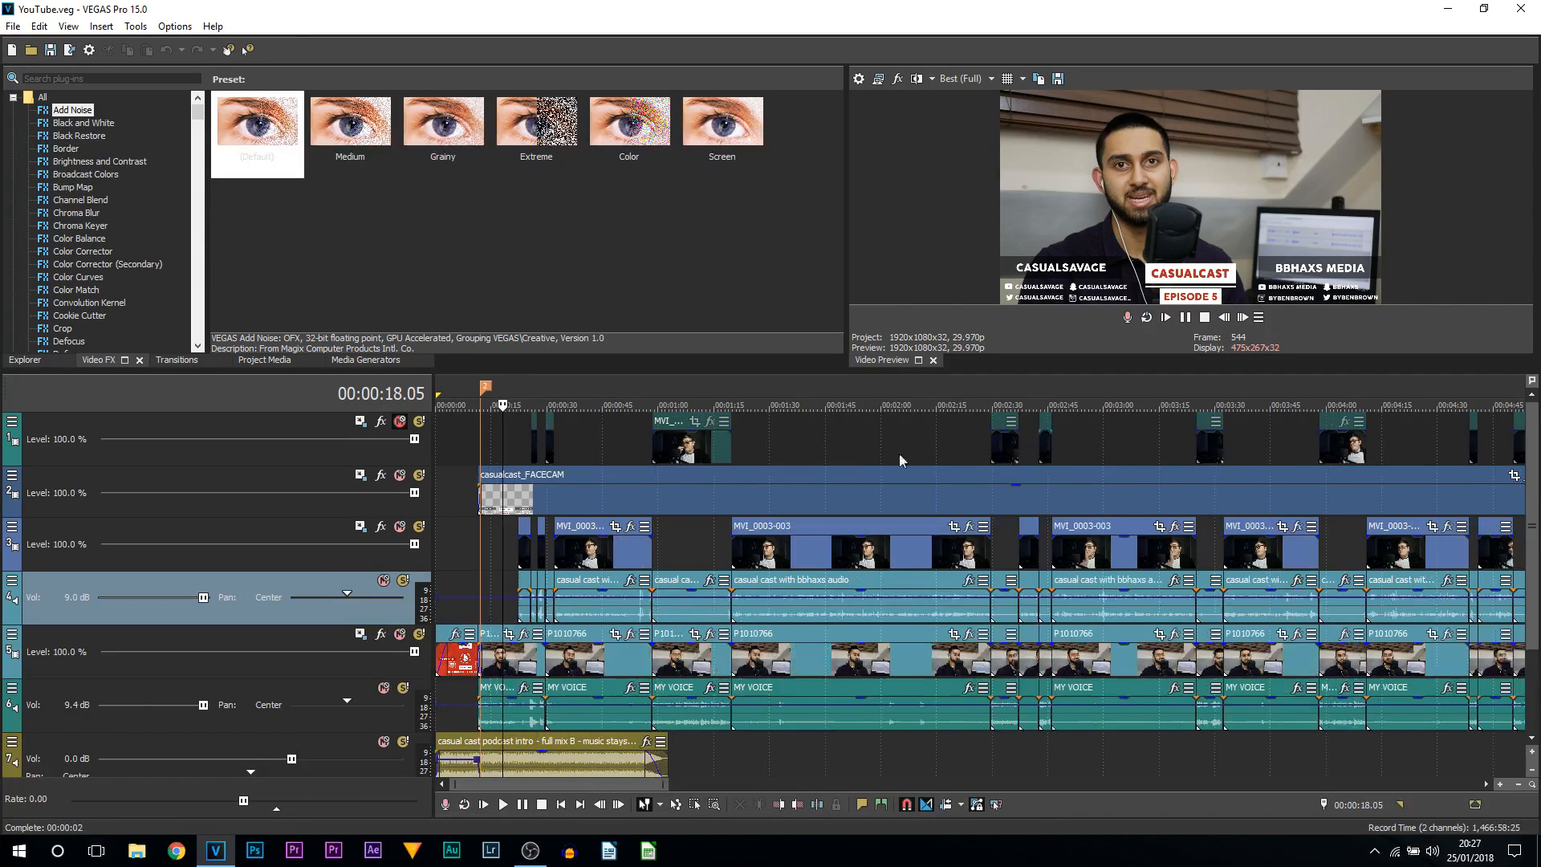
scroll(758, 441, up, 2)
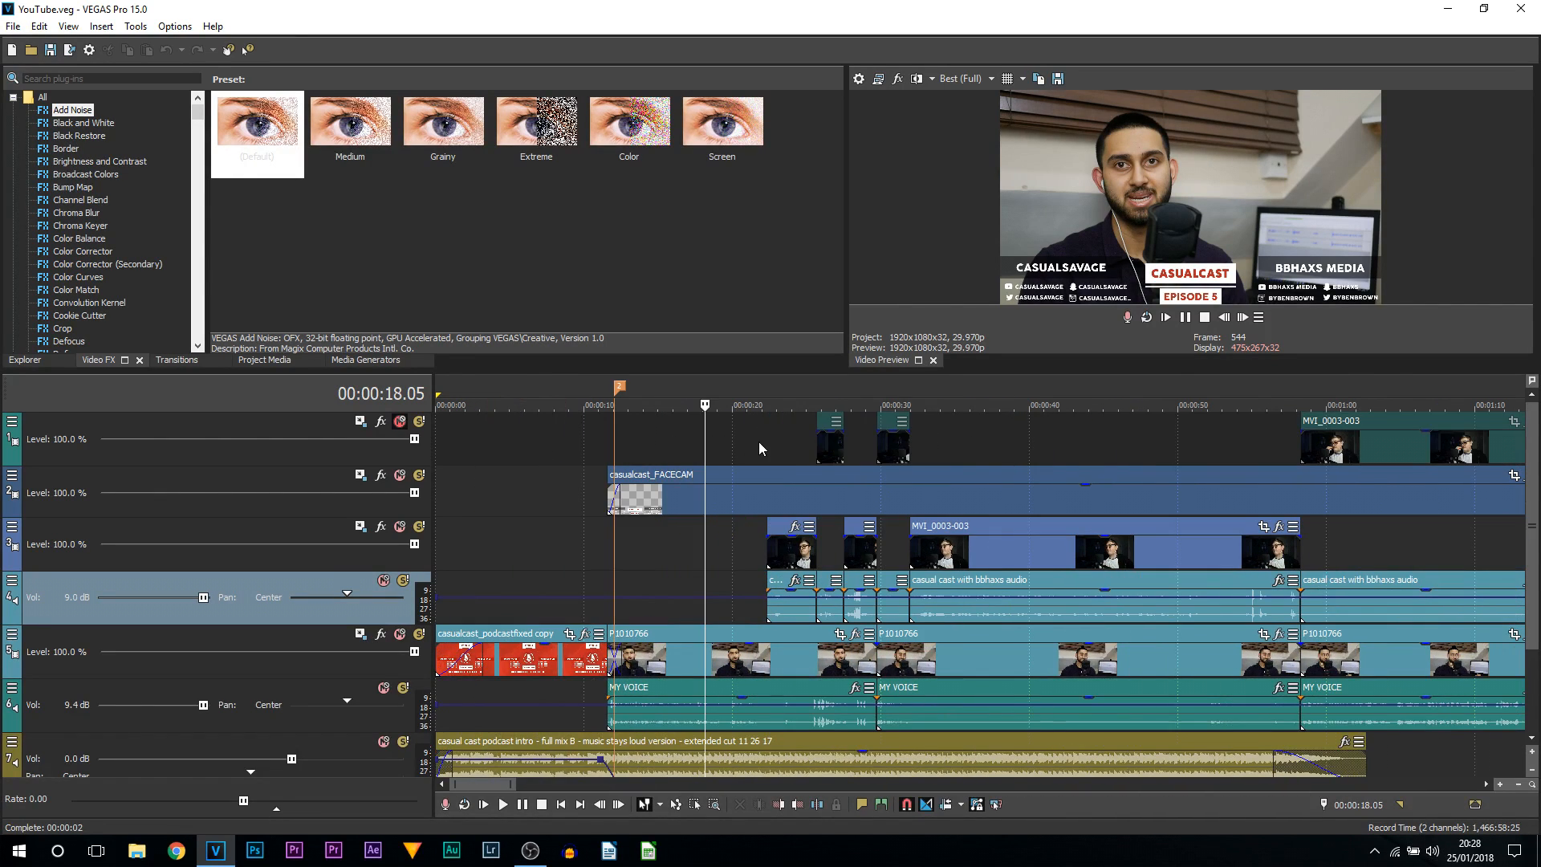
Examine the short MVI_0003-003 clip on the muted top track near 00:00:26 against the P1010766 footage below it.
click(828, 436)
key(Up)
key(Up)
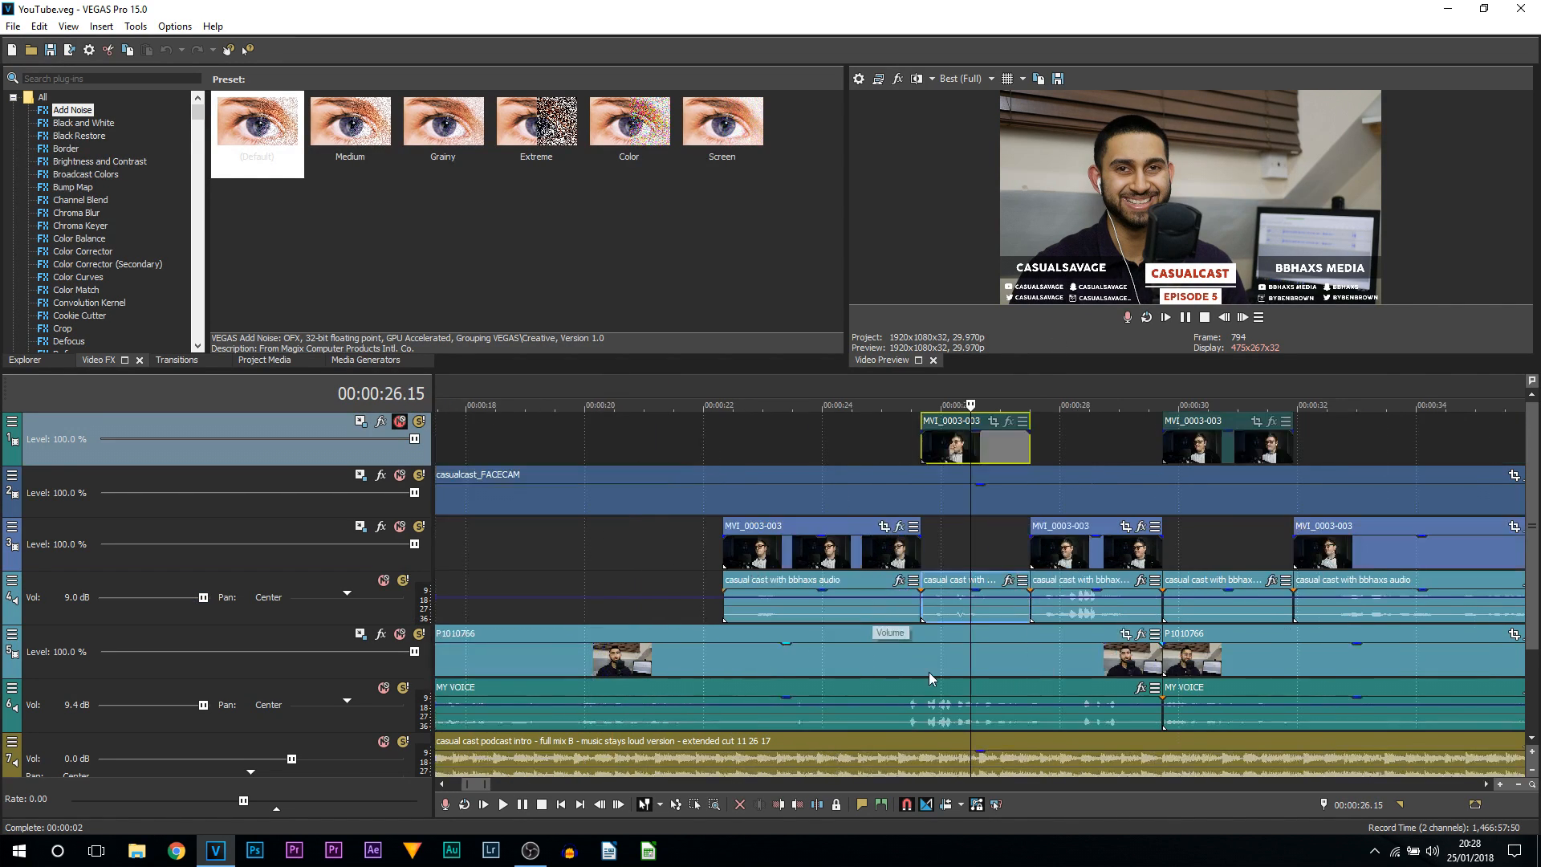
click(942, 671)
key(Down)
key(Down)
click(668, 588)
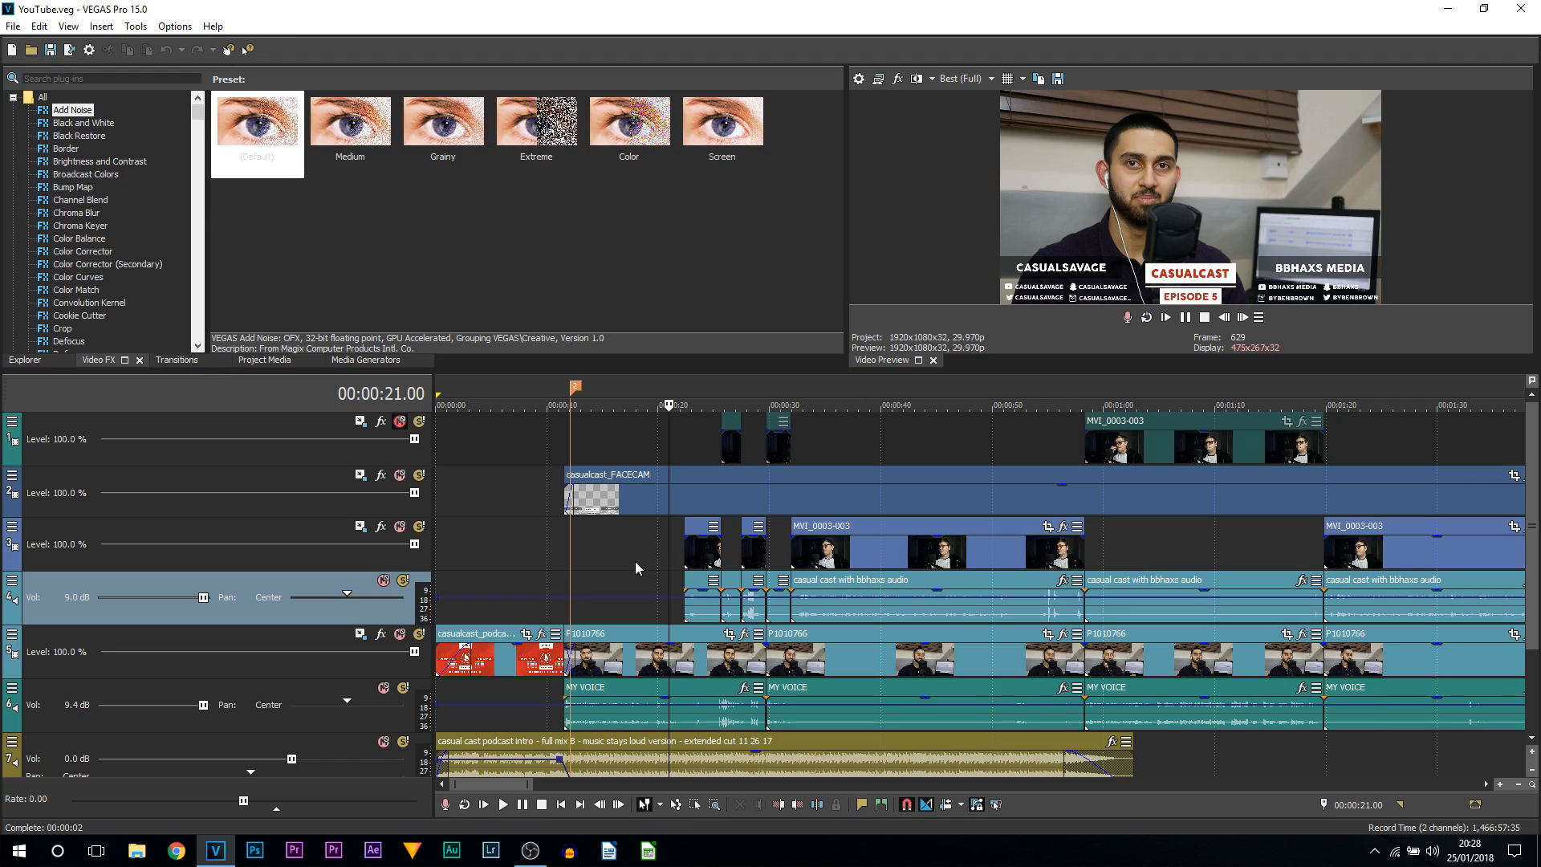
Split the MVI_0003-003 clip on track 3 at 00:00:37.17 and 00:00:40.26.
click(855, 565)
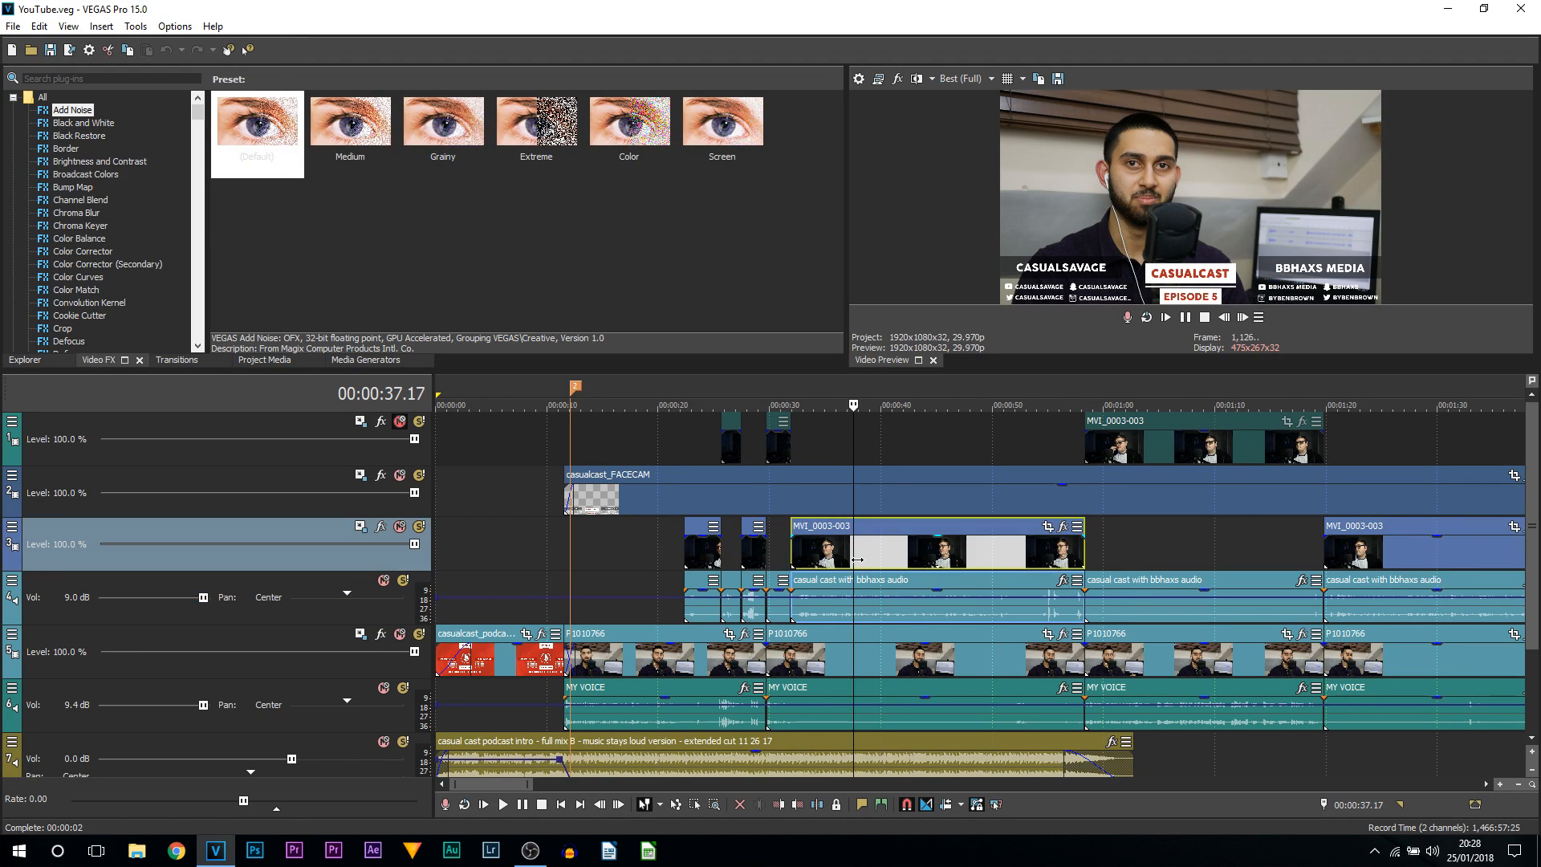
key(s)
click(891, 553)
key(s)
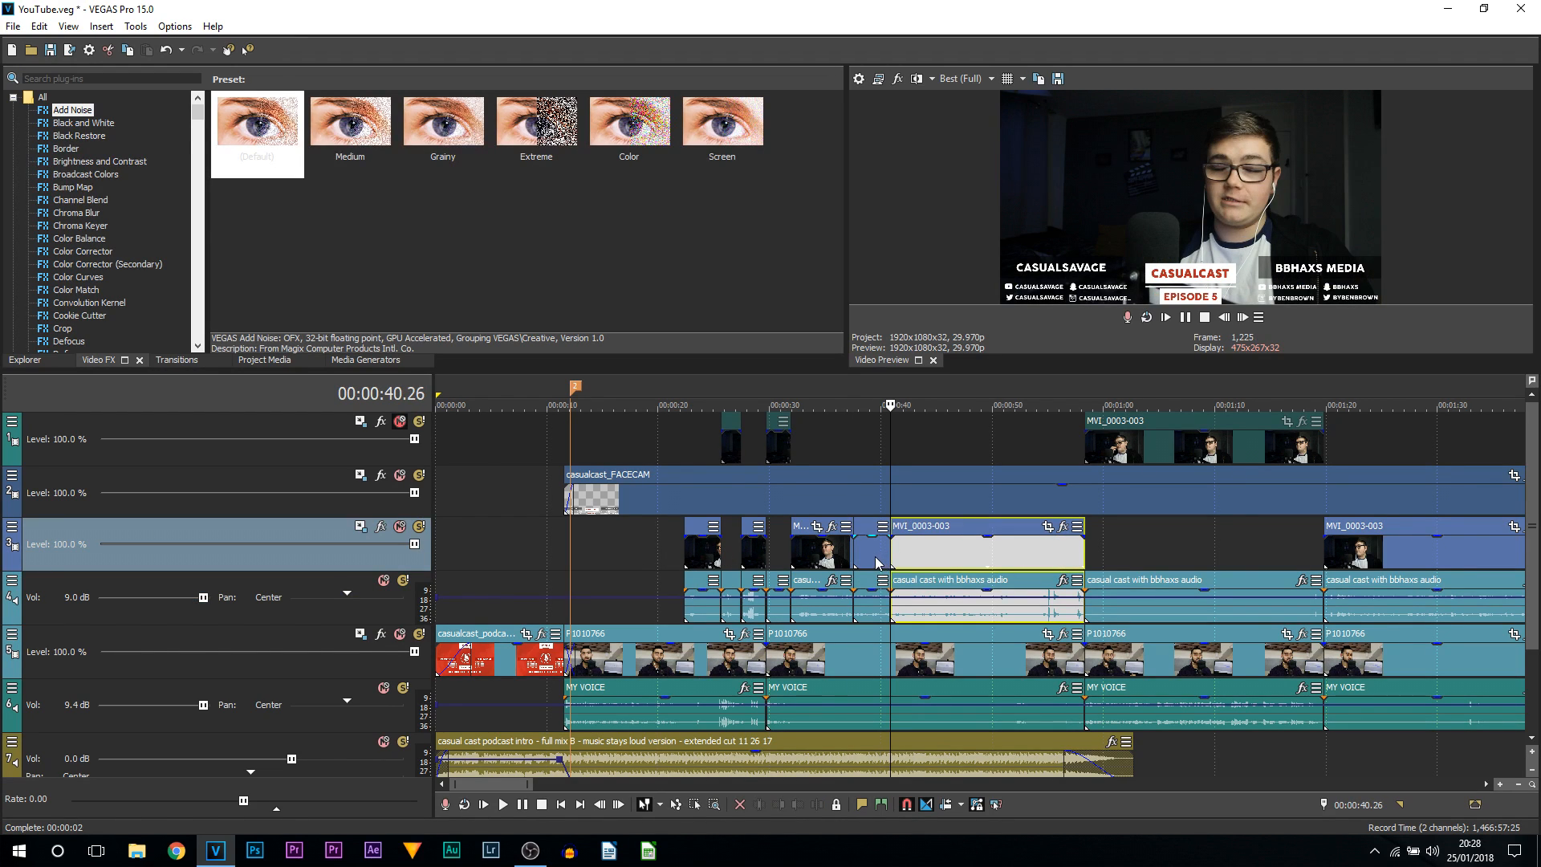
Move the short section between the two splits up to the muted top track and return it to track 3.
click(874, 556)
drag(862, 546, 867, 443)
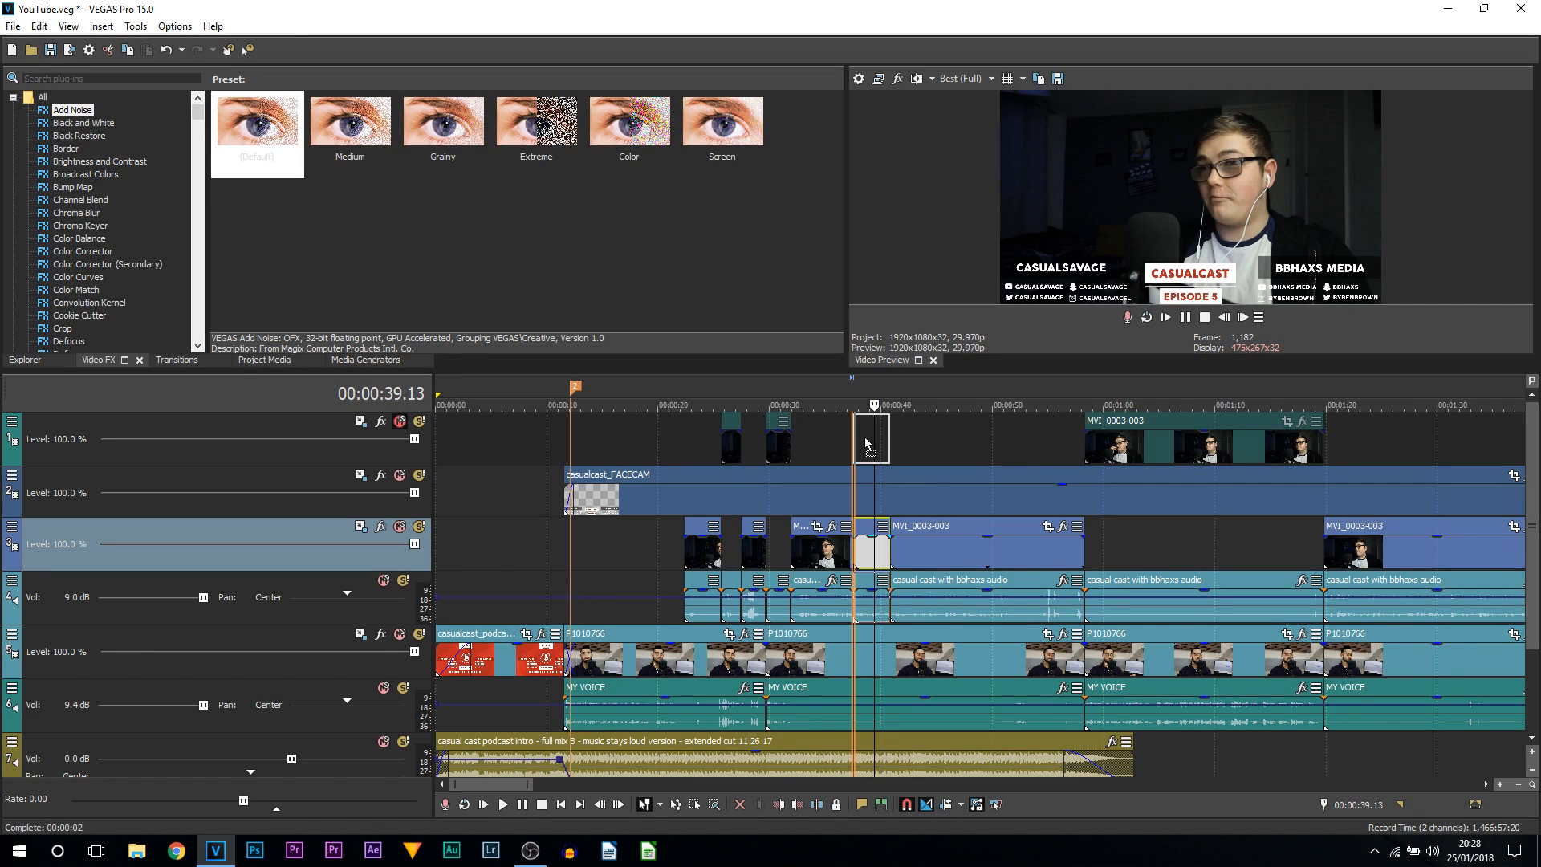
drag(866, 443, 867, 444)
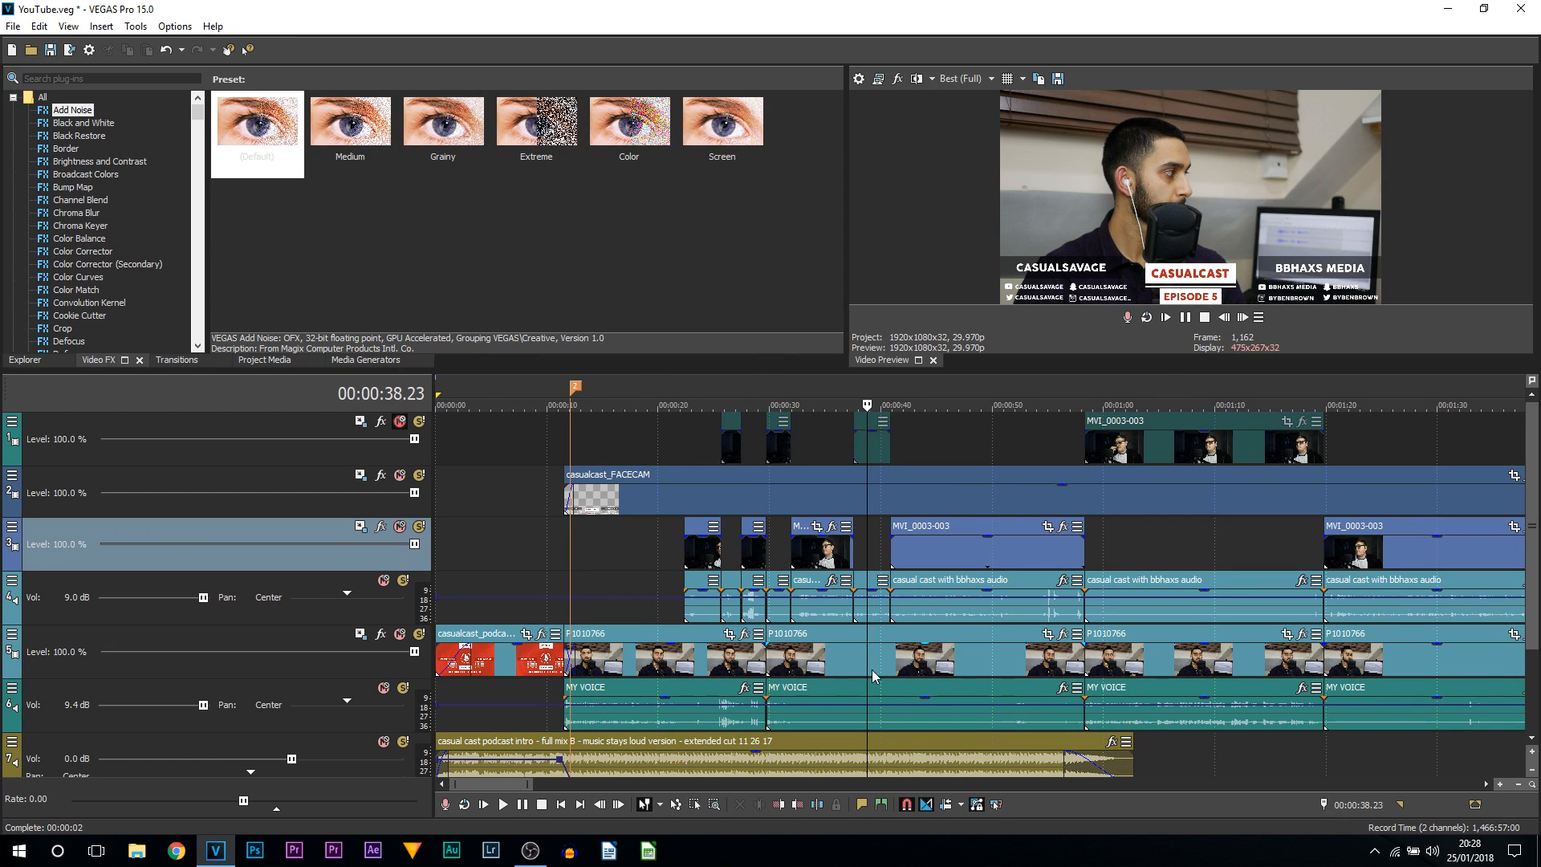
drag(873, 443, 874, 536)
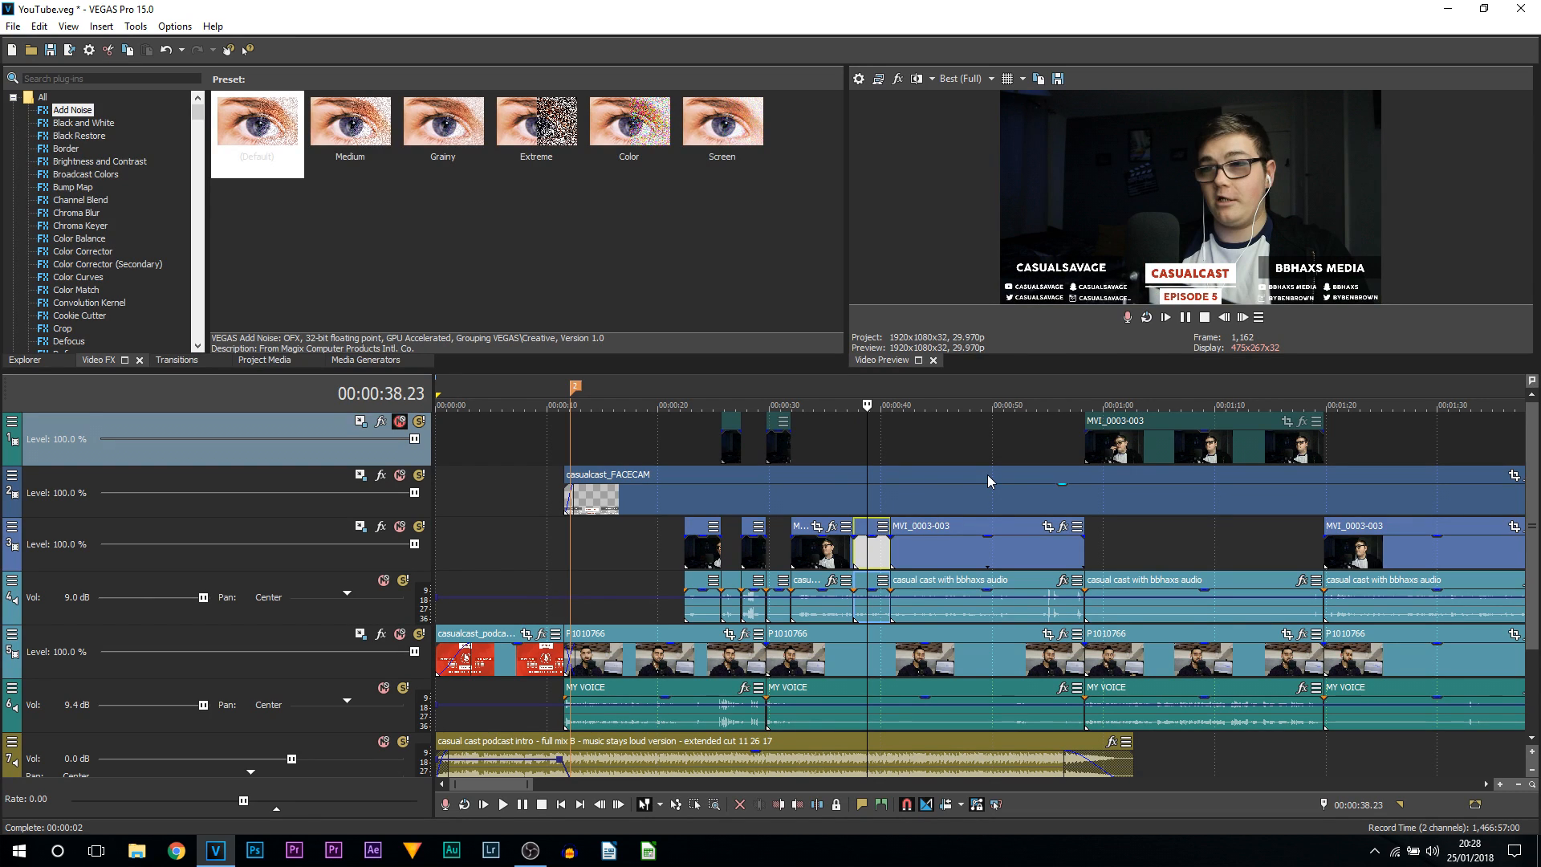
Try moving the casualcast_FACECAM overlay to the top track, and undo the change.
click(837, 437)
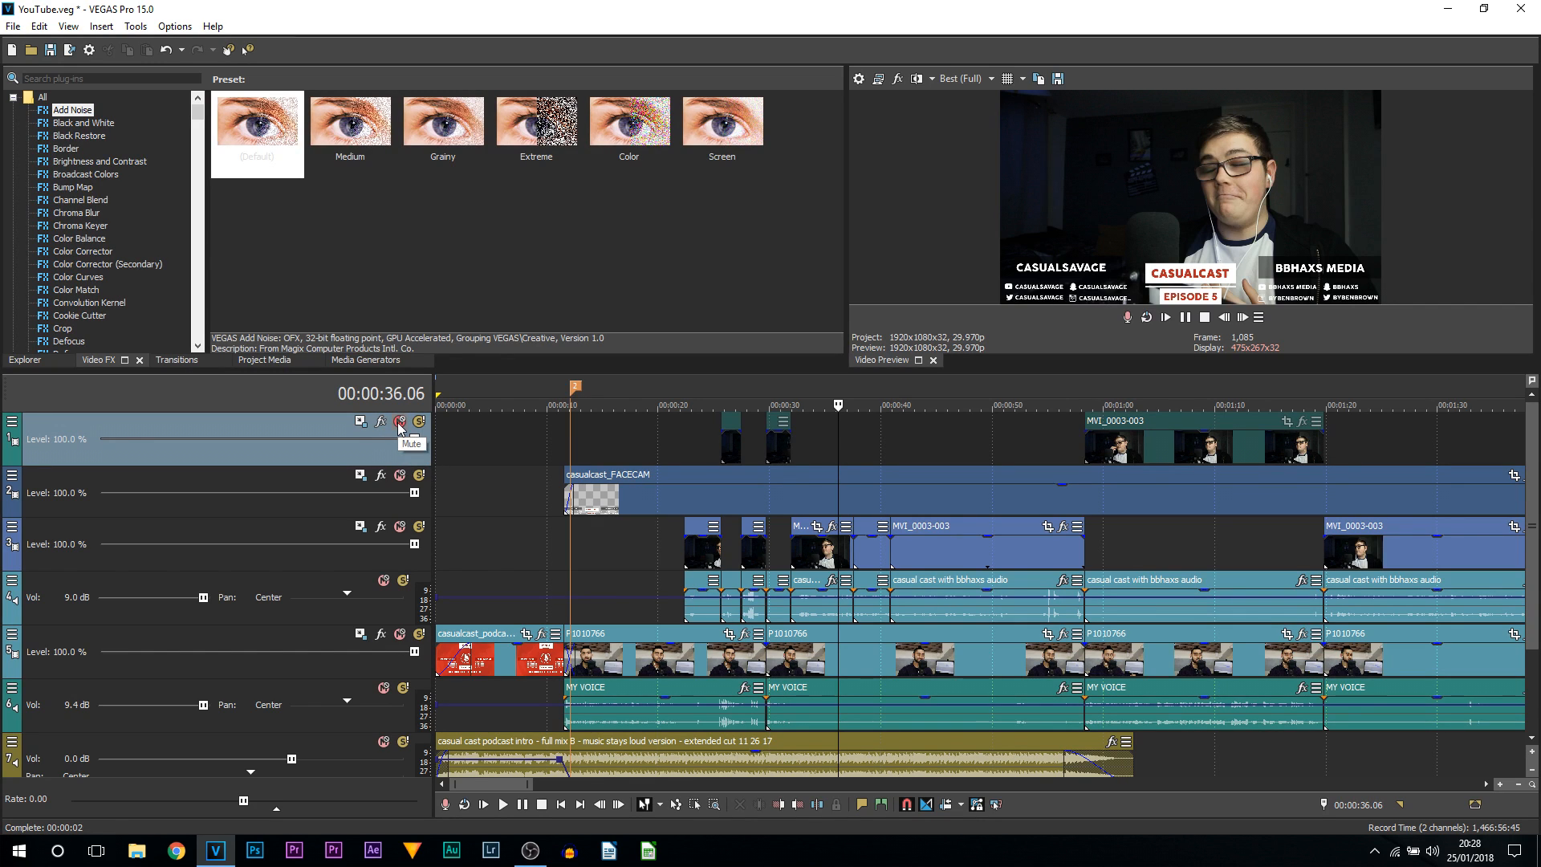
scroll(1425, 417, down, 8)
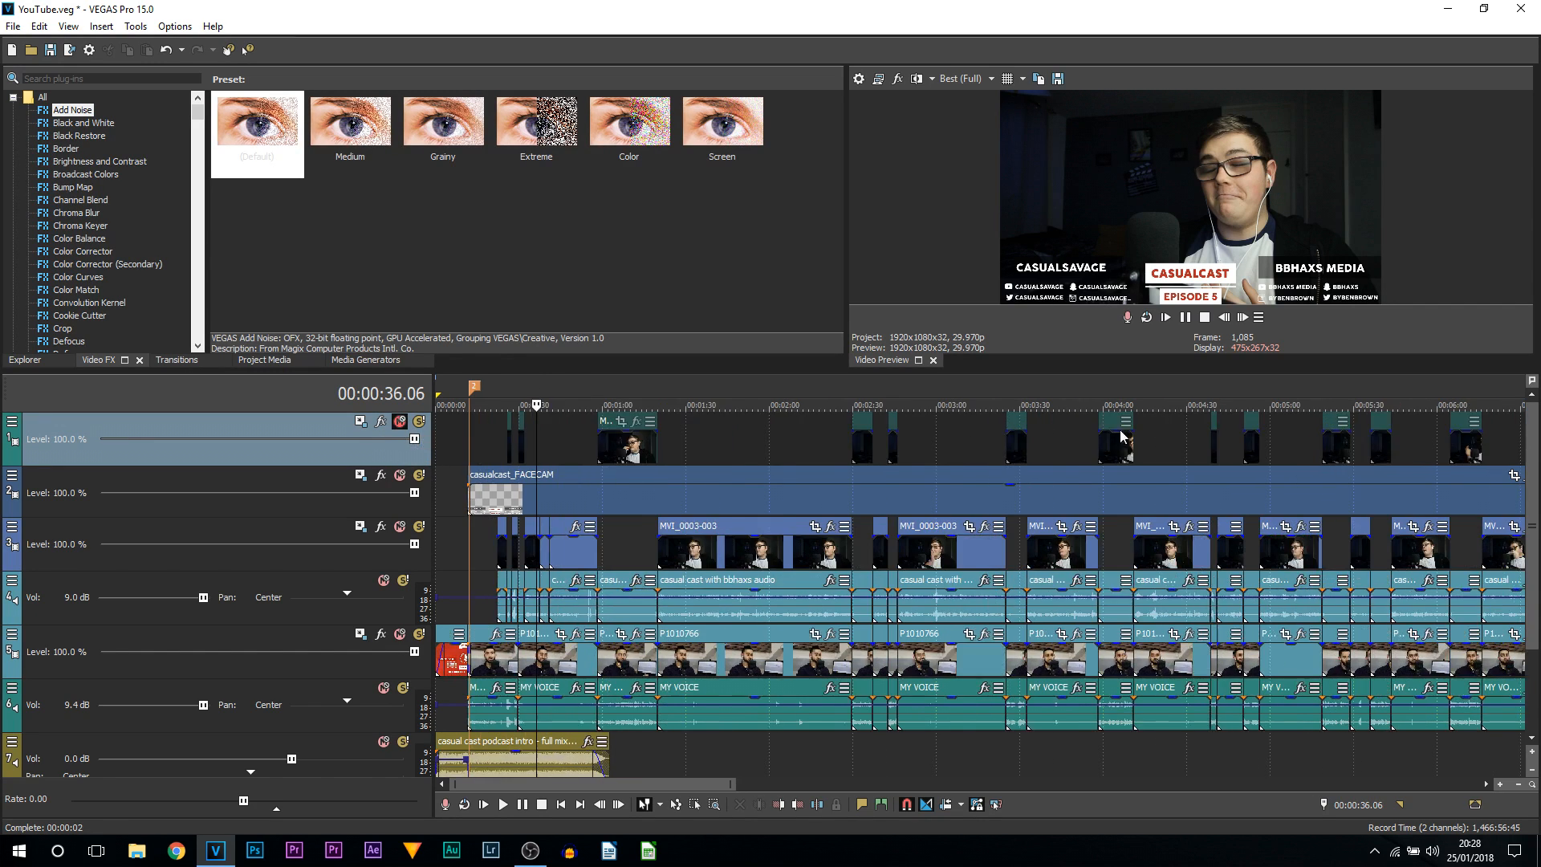
scroll(582, 449, up, 5)
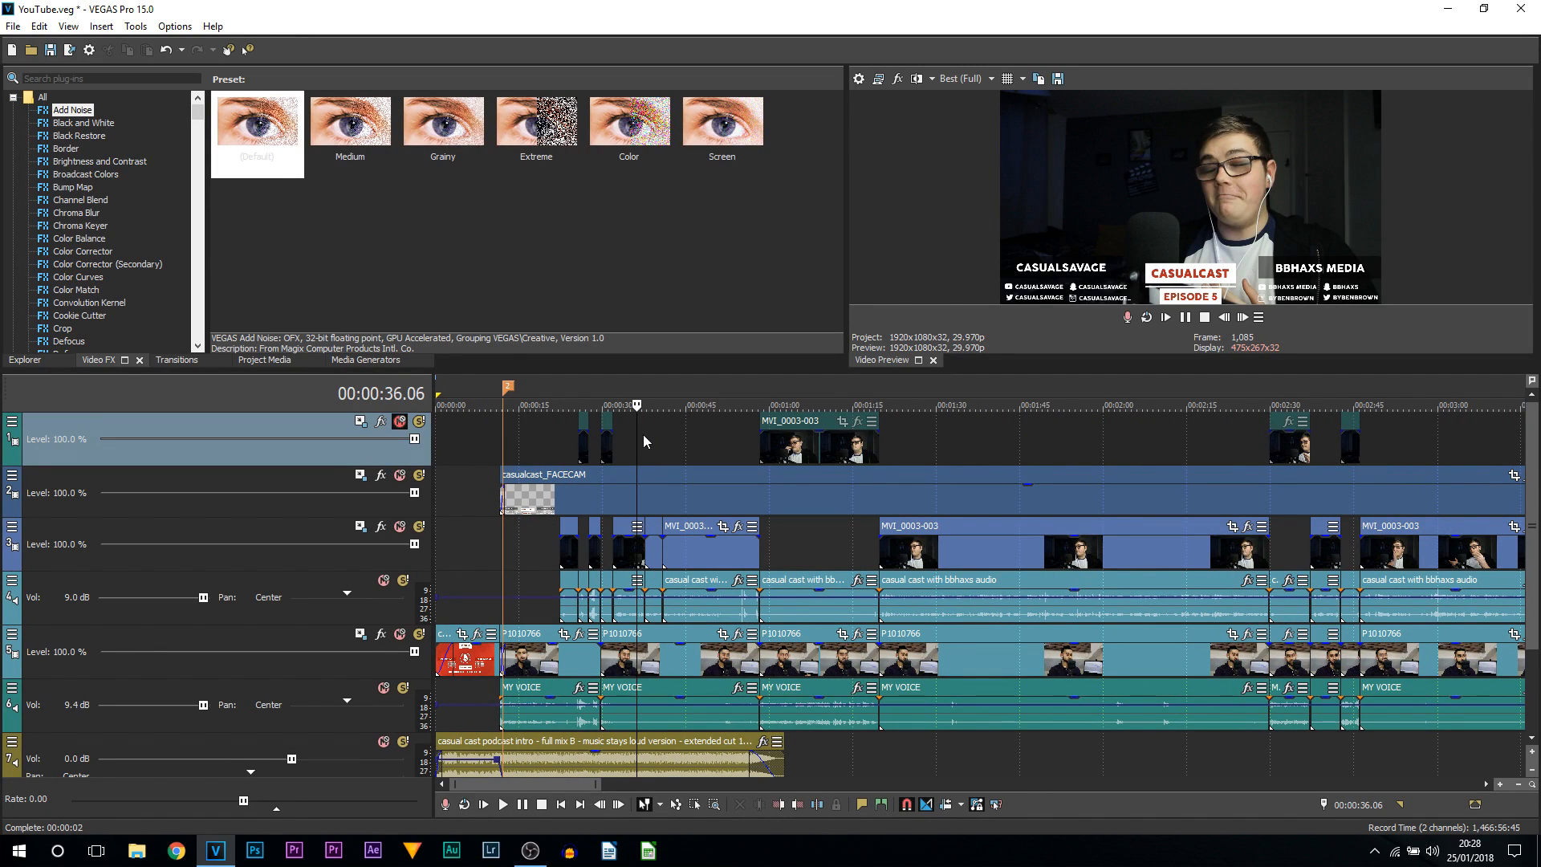
click(673, 506)
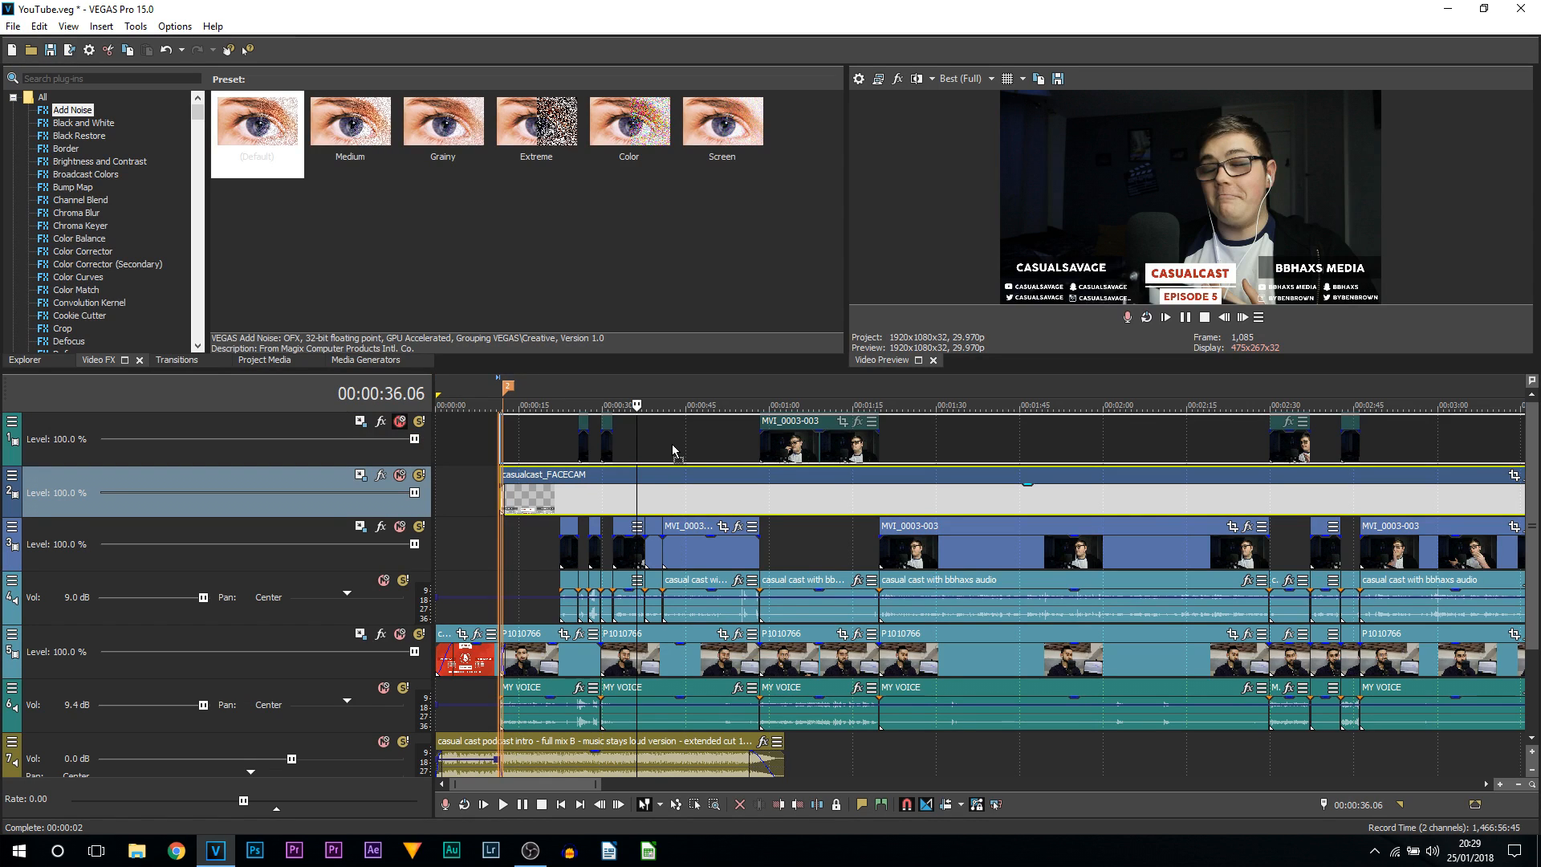
drag(673, 446, 672, 445)
key(ctrl+z)
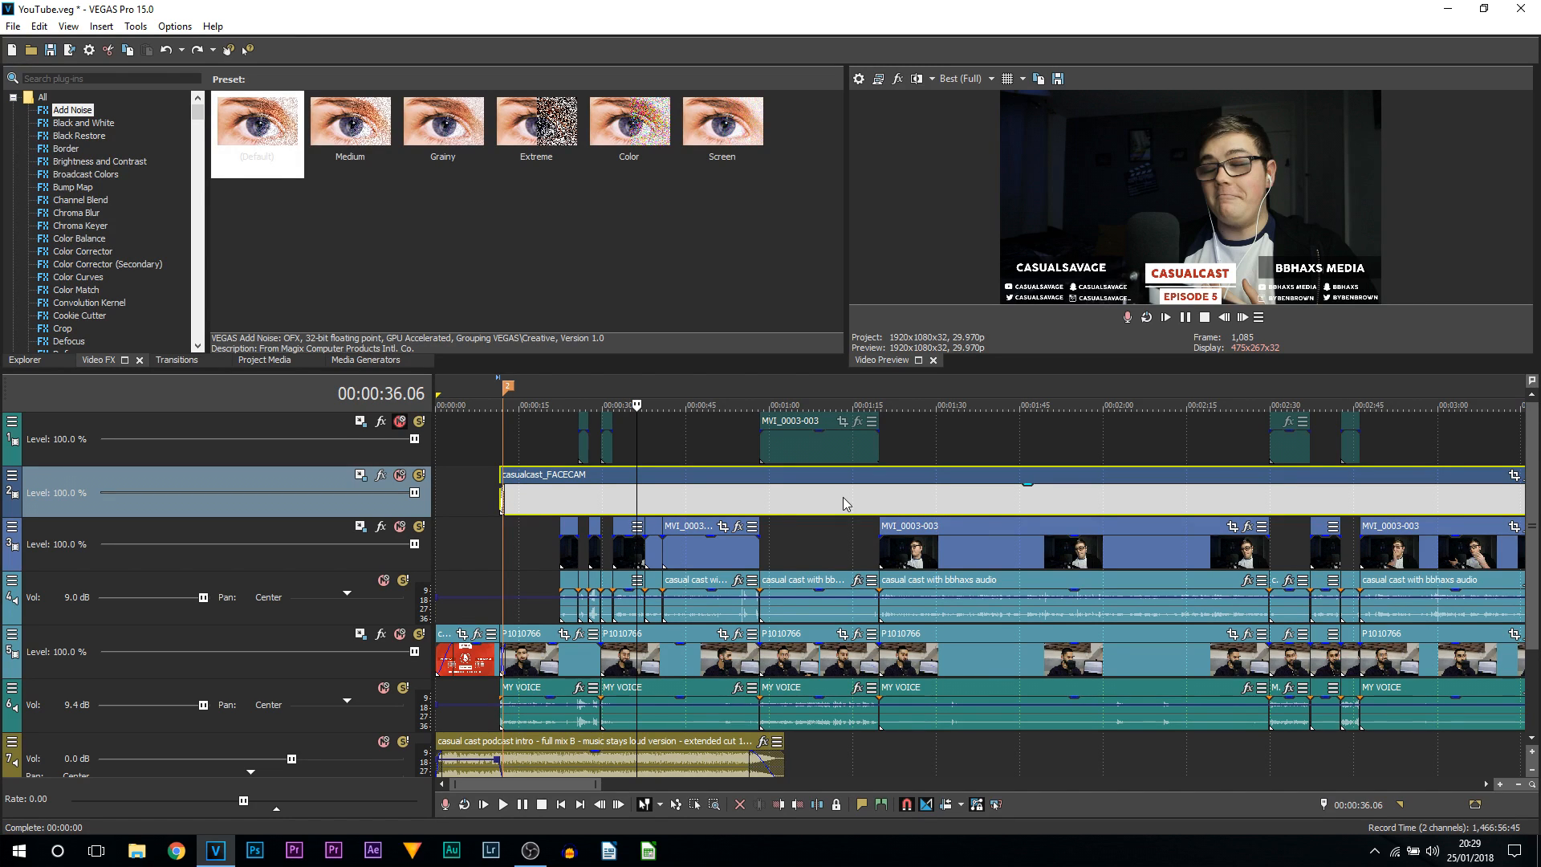
Insert an empty audio track directly above the MY VOICE track.
click(260, 698)
right_click(261, 698)
click(337, 373)
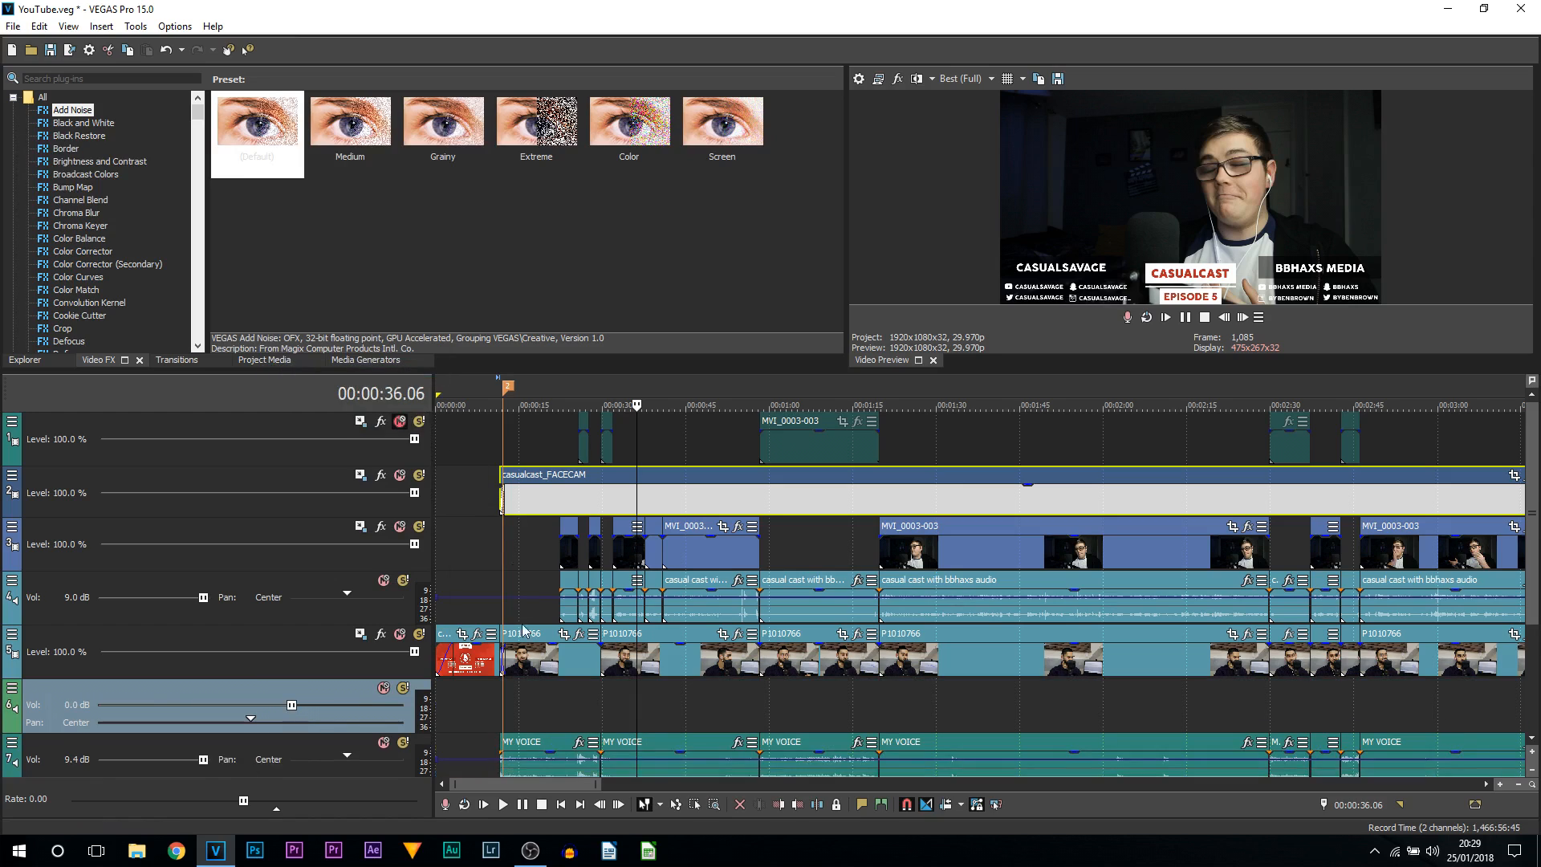
Try moving two guest audio clips down to the empty audio track and muting that track, and undo the changes.
drag(740, 614, 733, 706)
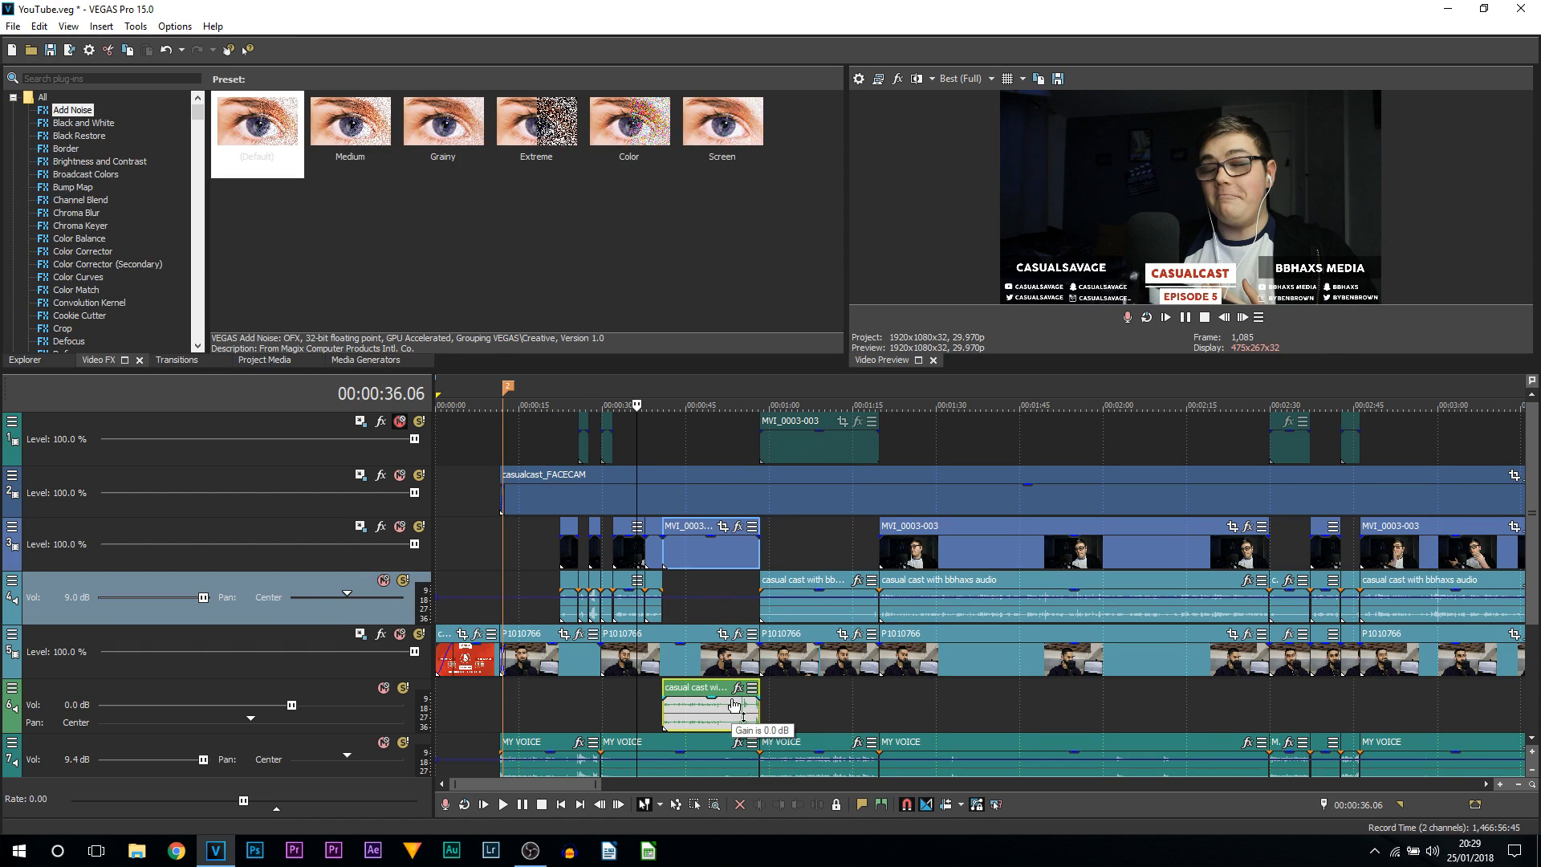
click(385, 689)
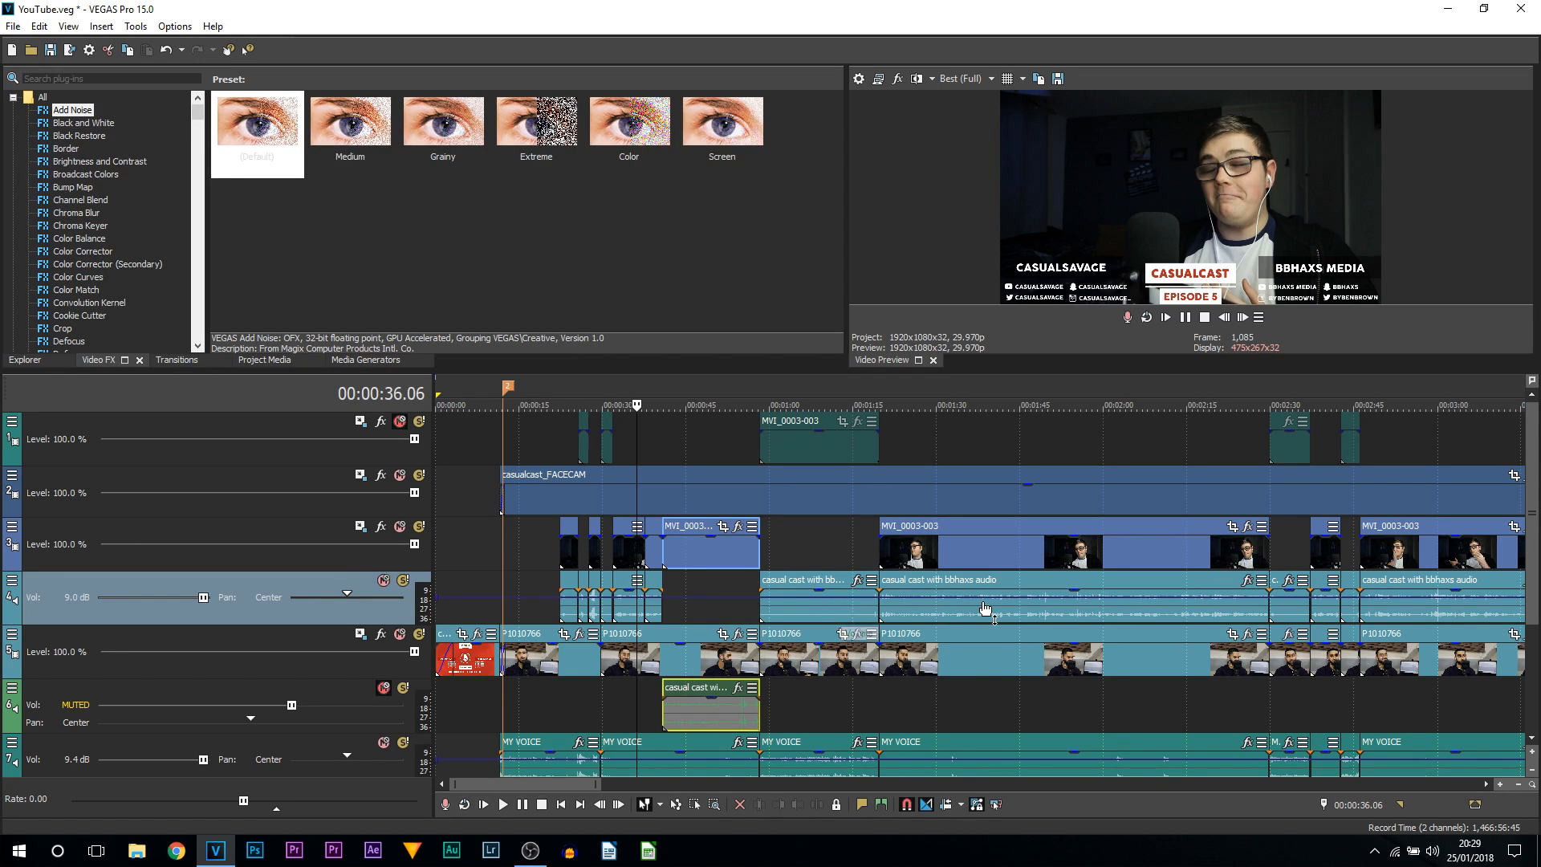
drag(985, 610, 995, 710)
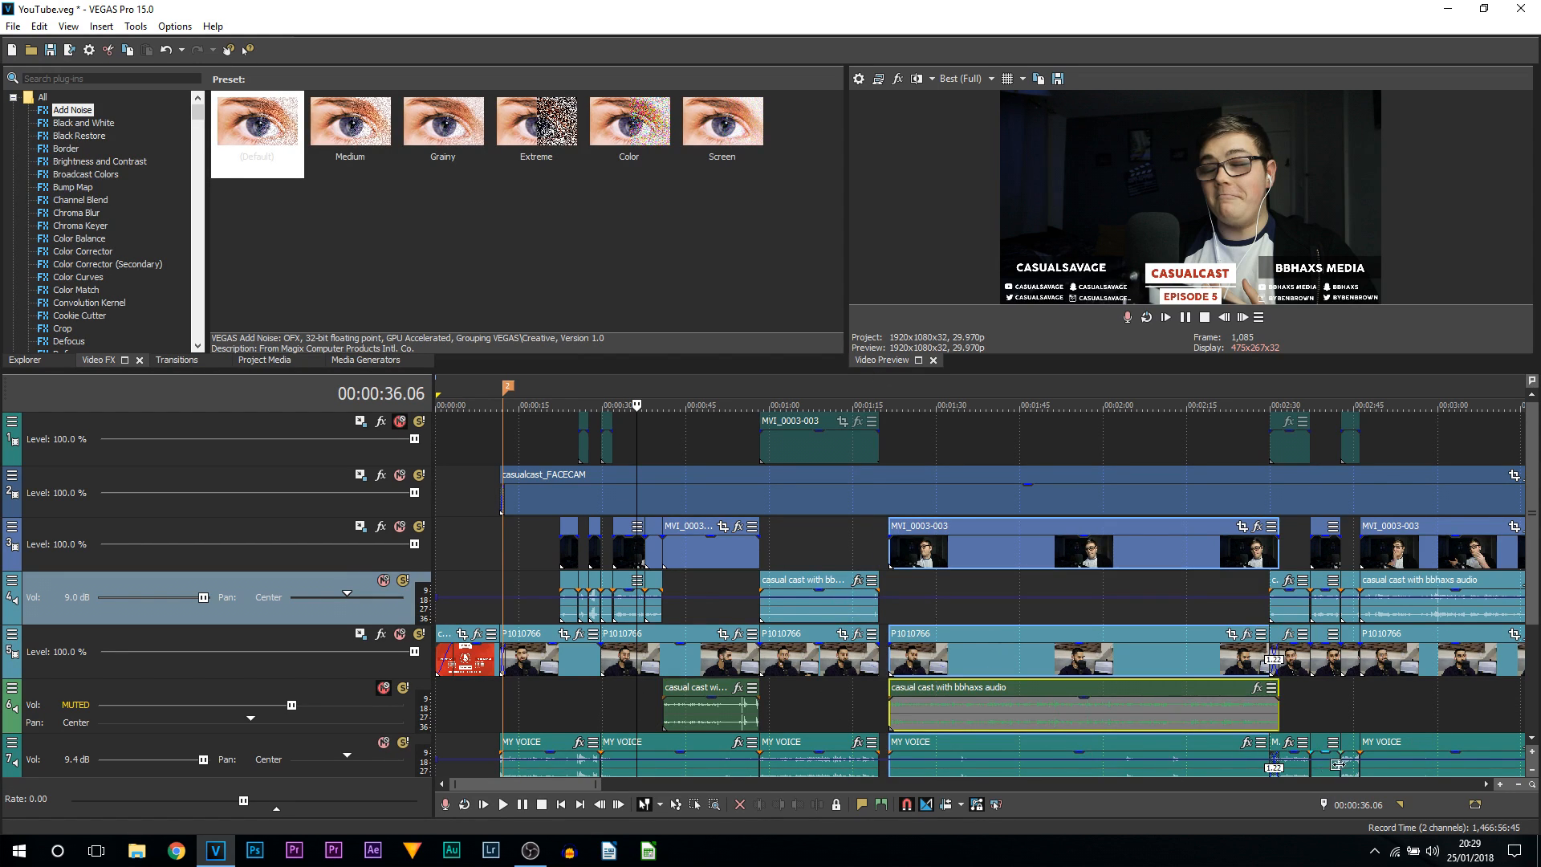
key(ctrl+z)
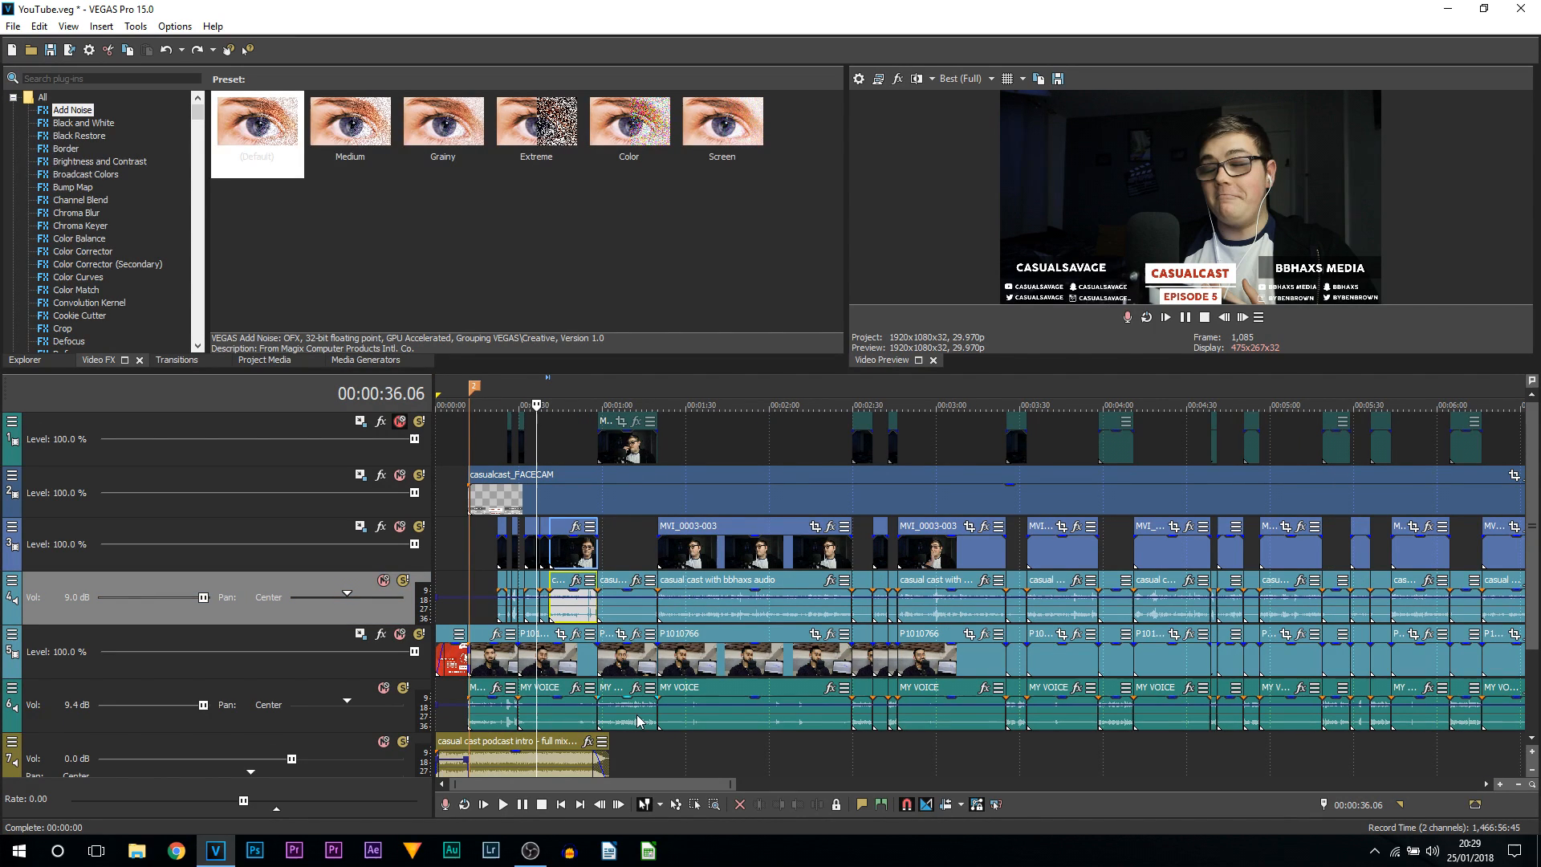
Jump the playhead to the marker at 00:00:12.02, move it away to 00:00:20.06, and return it to the marker.
click(478, 386)
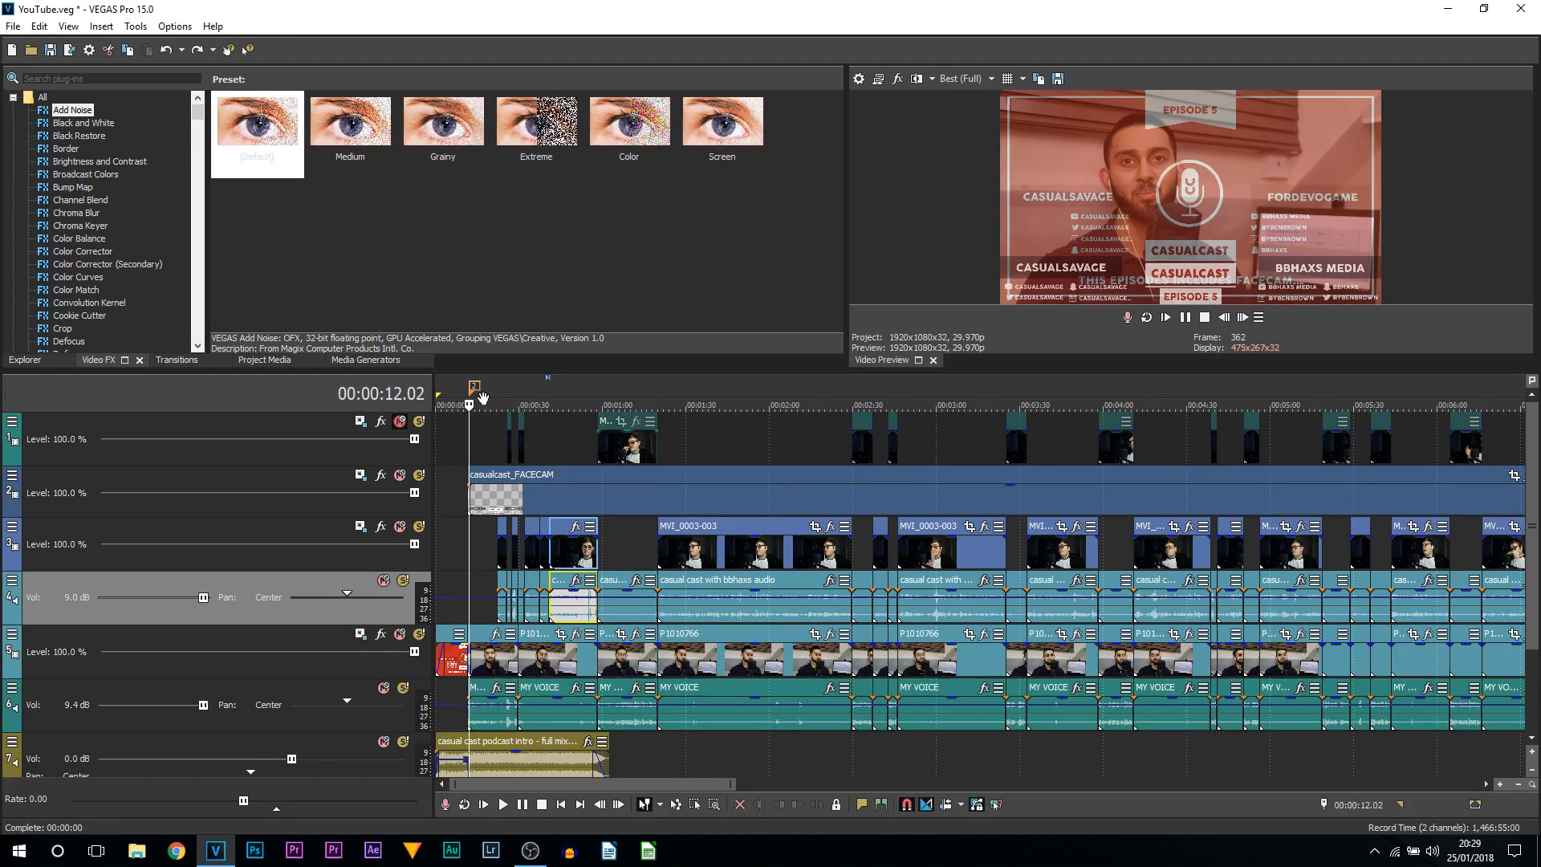
click(491, 425)
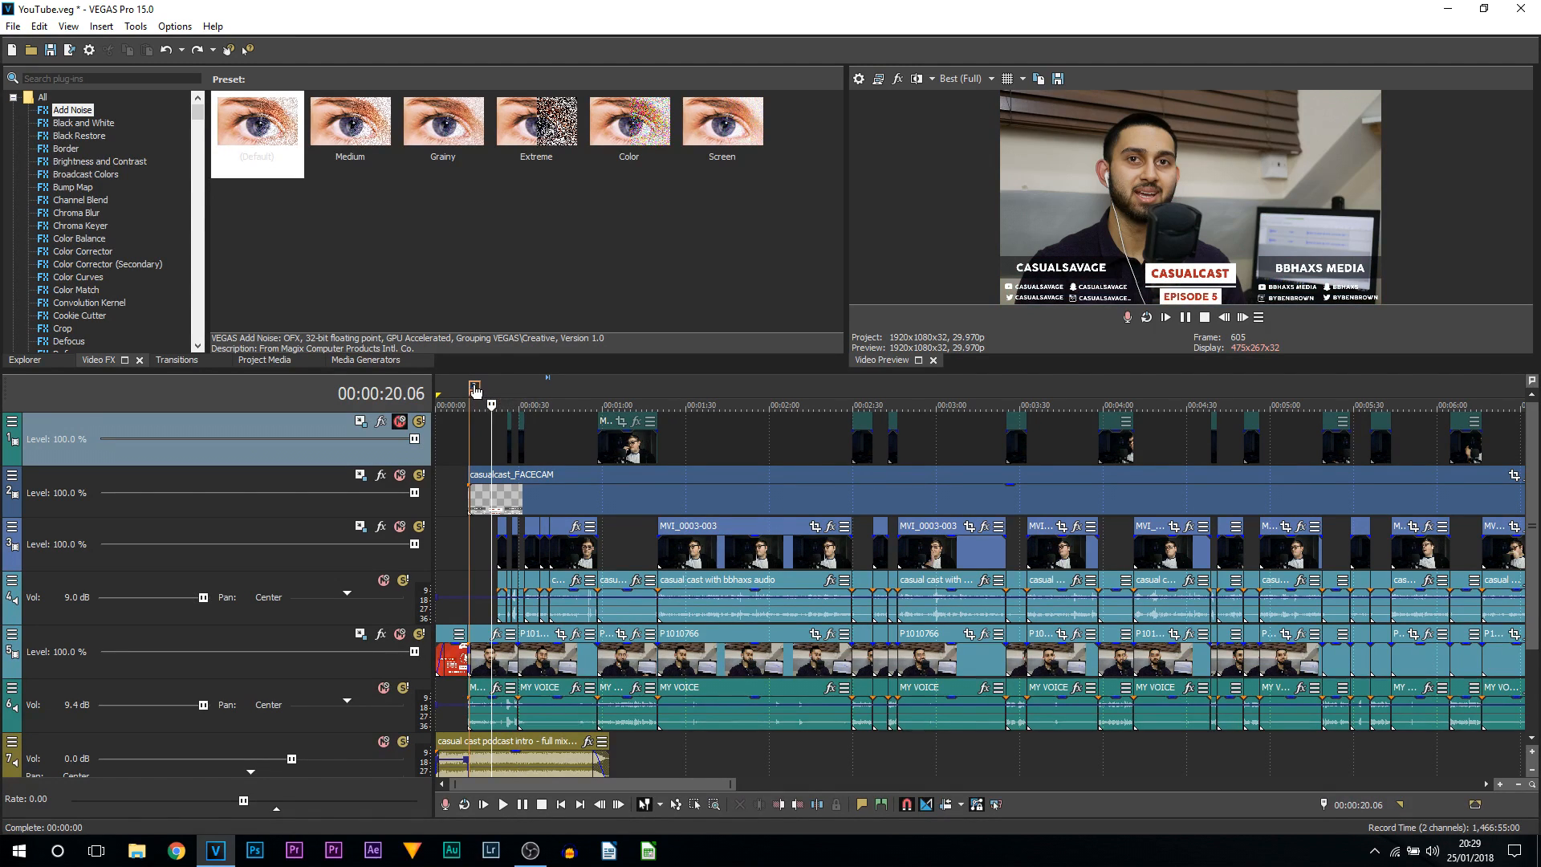
click(479, 382)
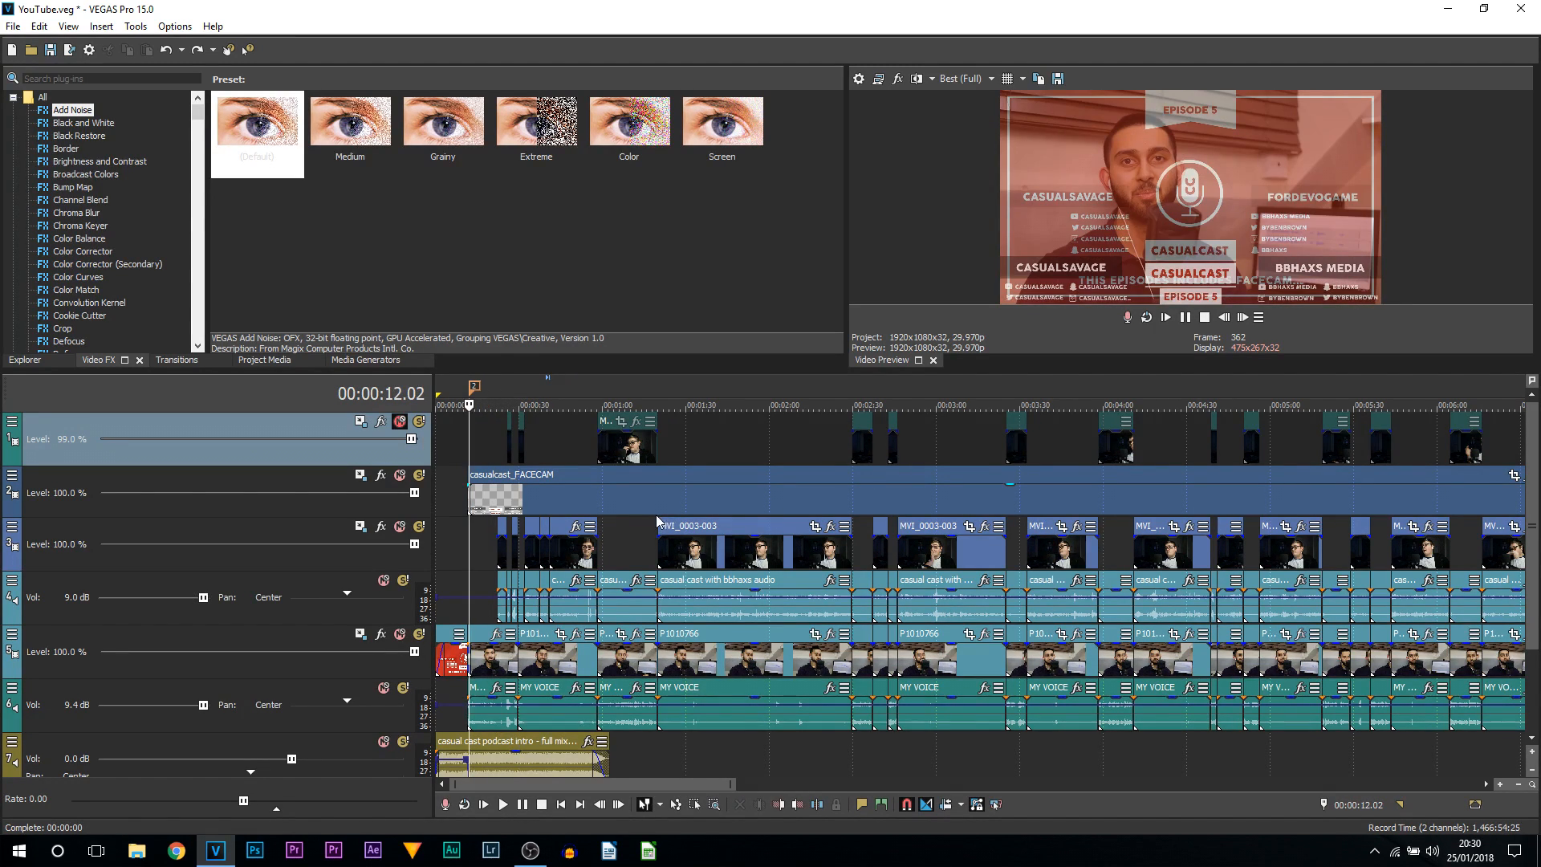
Place a marker at 00:03:36.16 and name it "add 3rd title".
click(1037, 460)
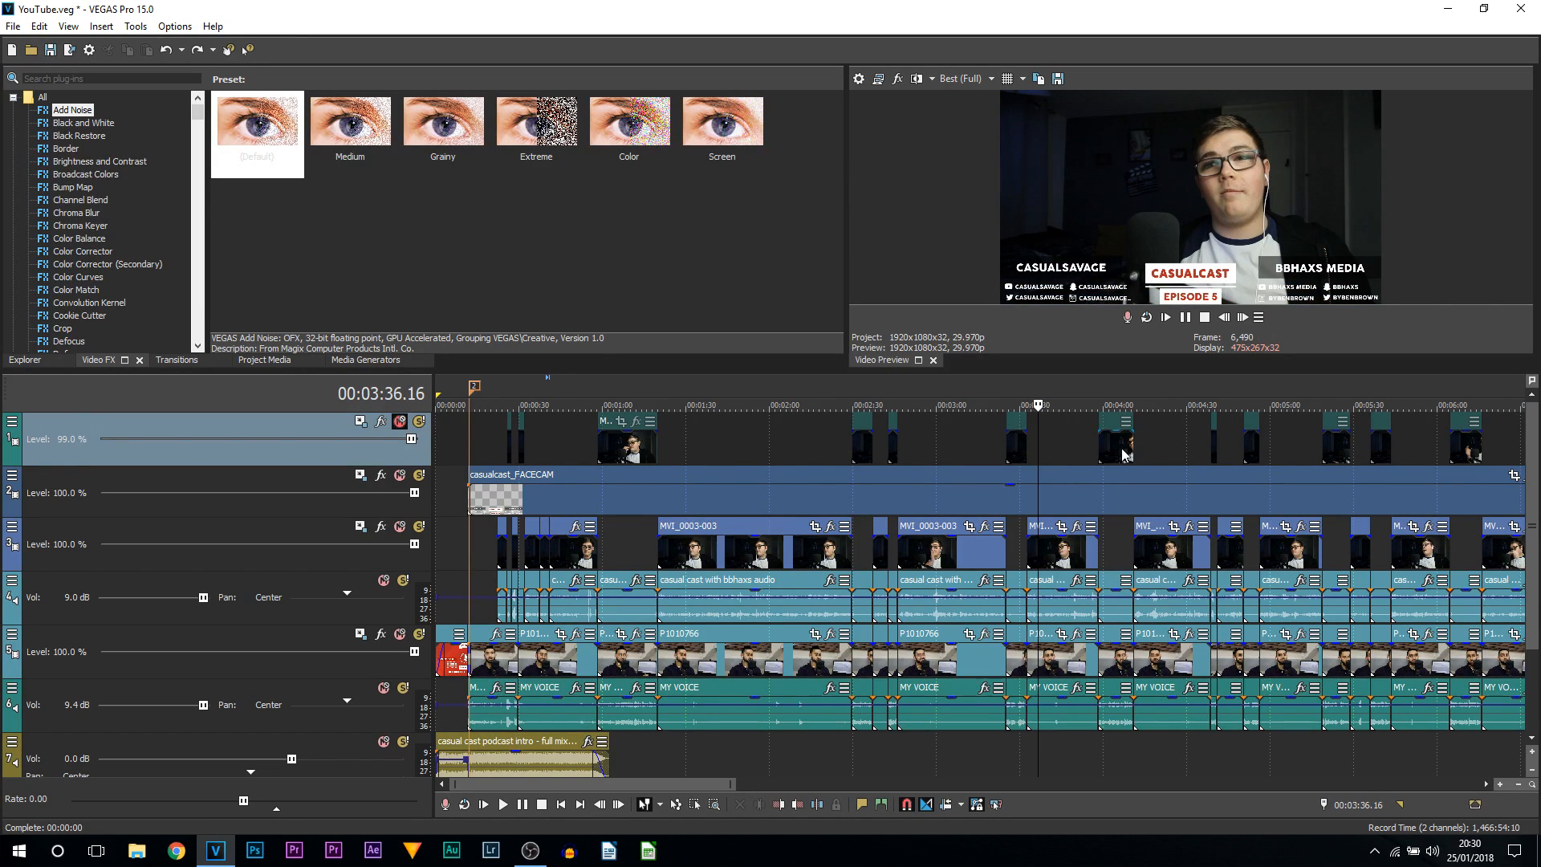
scroll(1122, 454, up, 5)
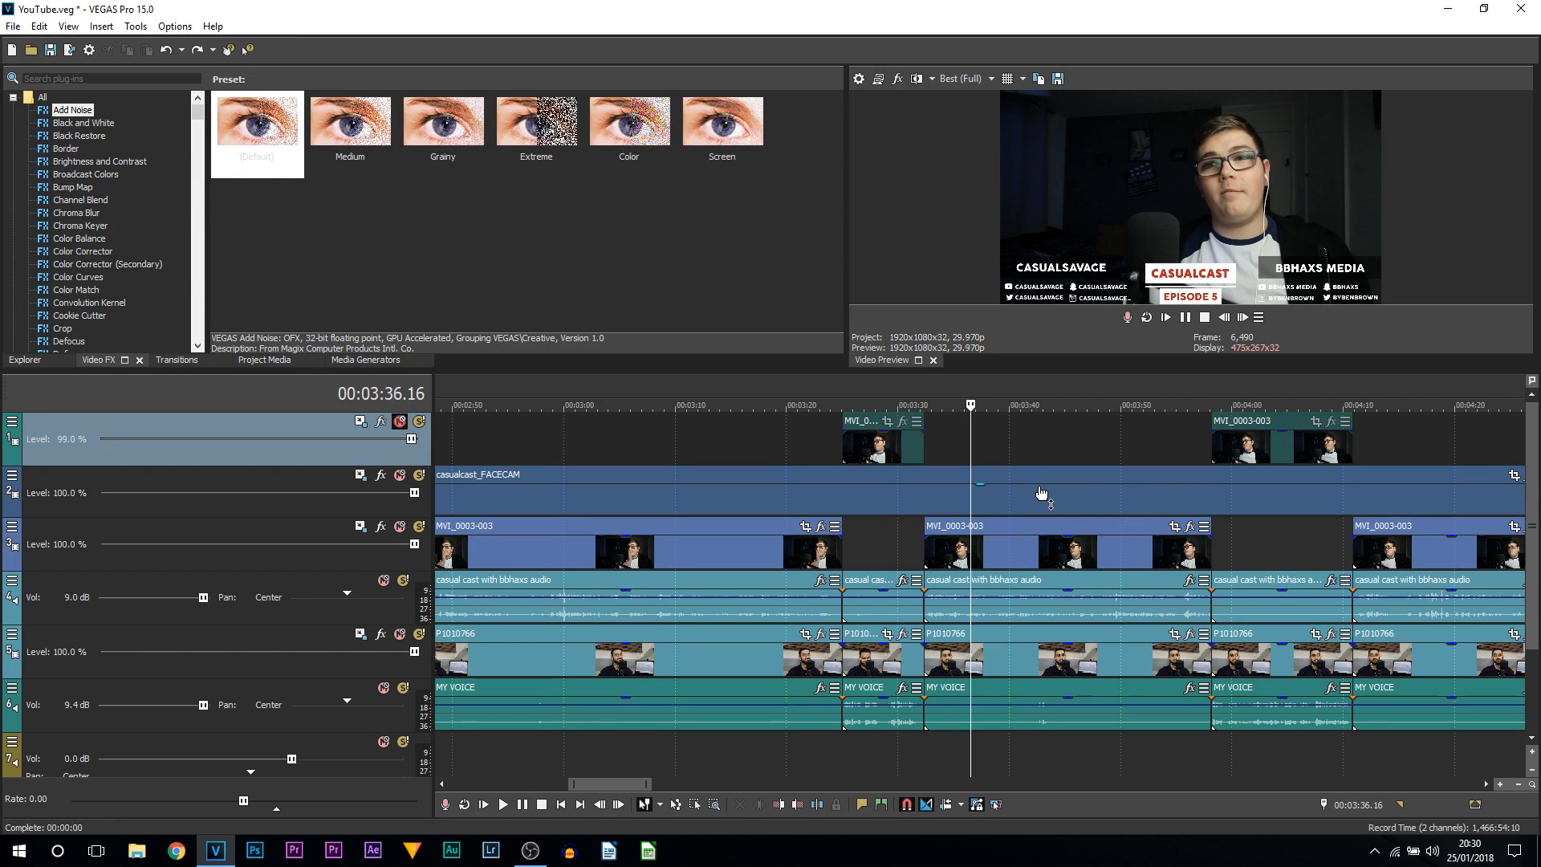
scroll(1044, 505, down, 3)
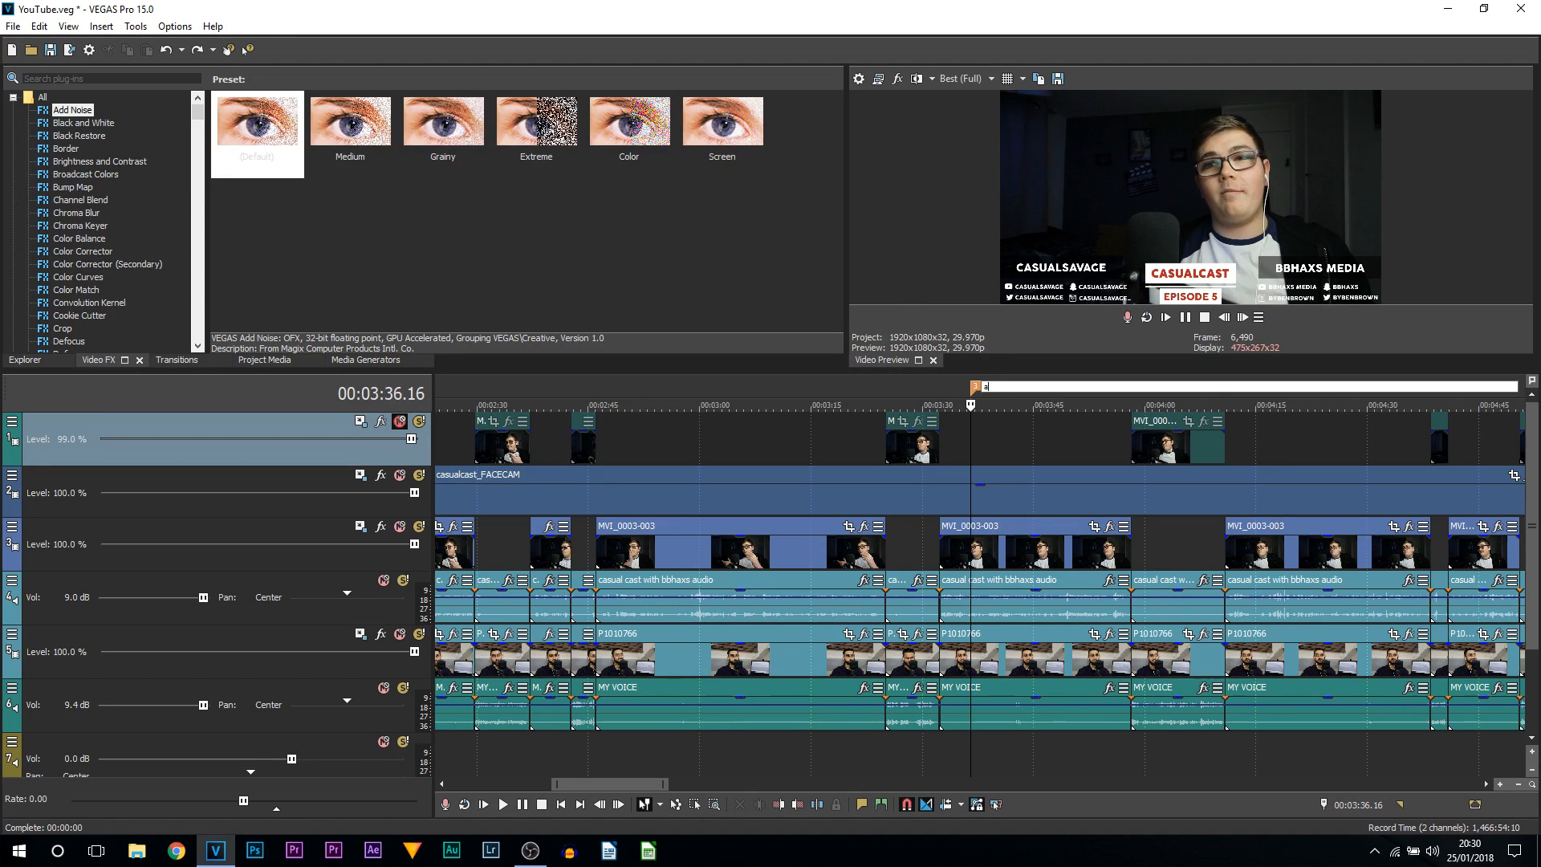
text(3rd t)
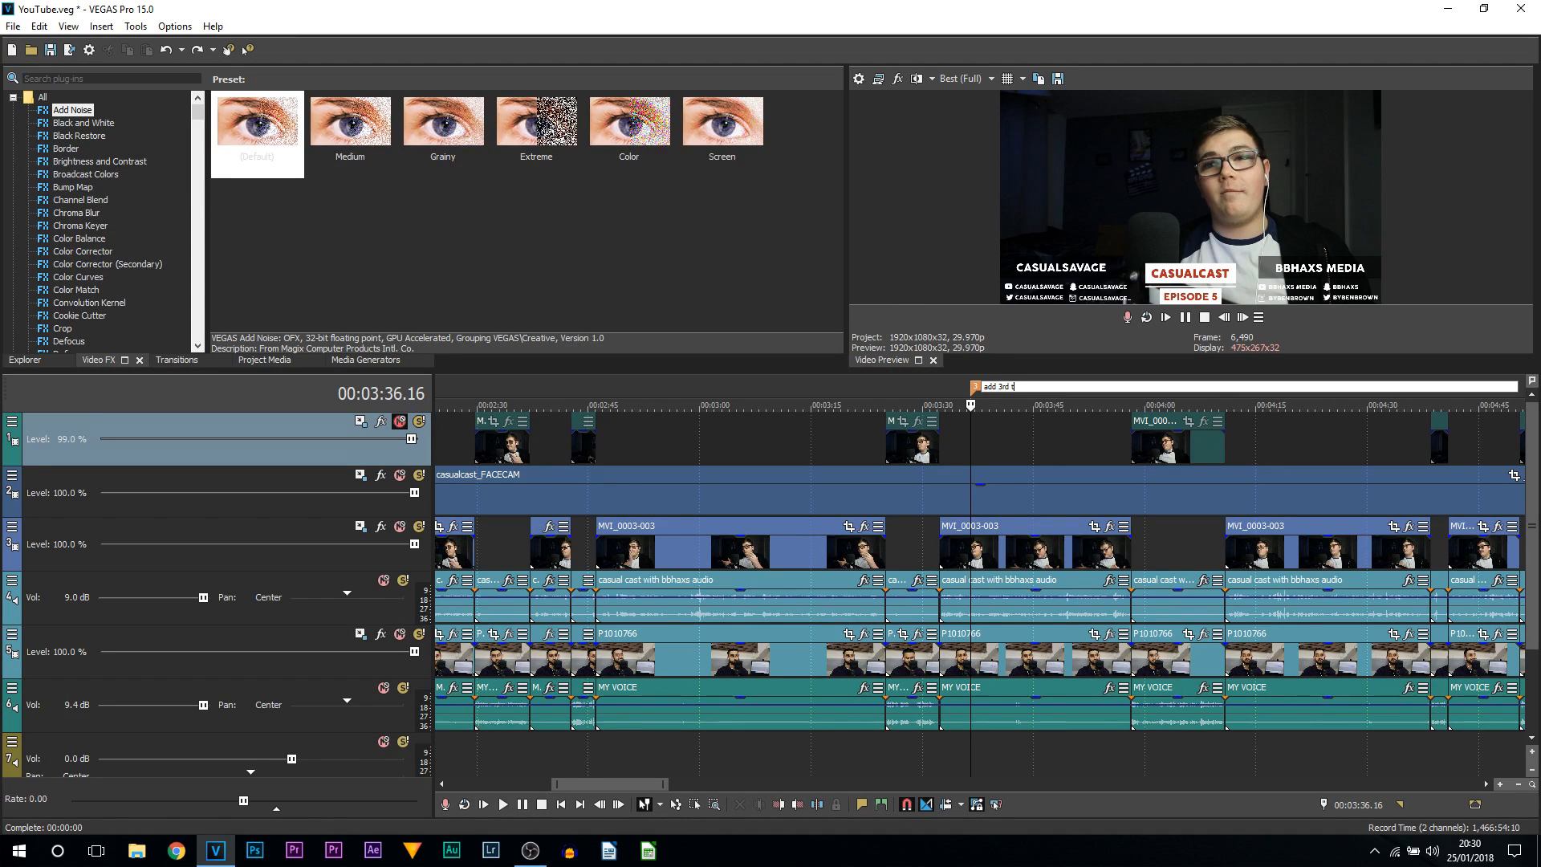
key(Return)
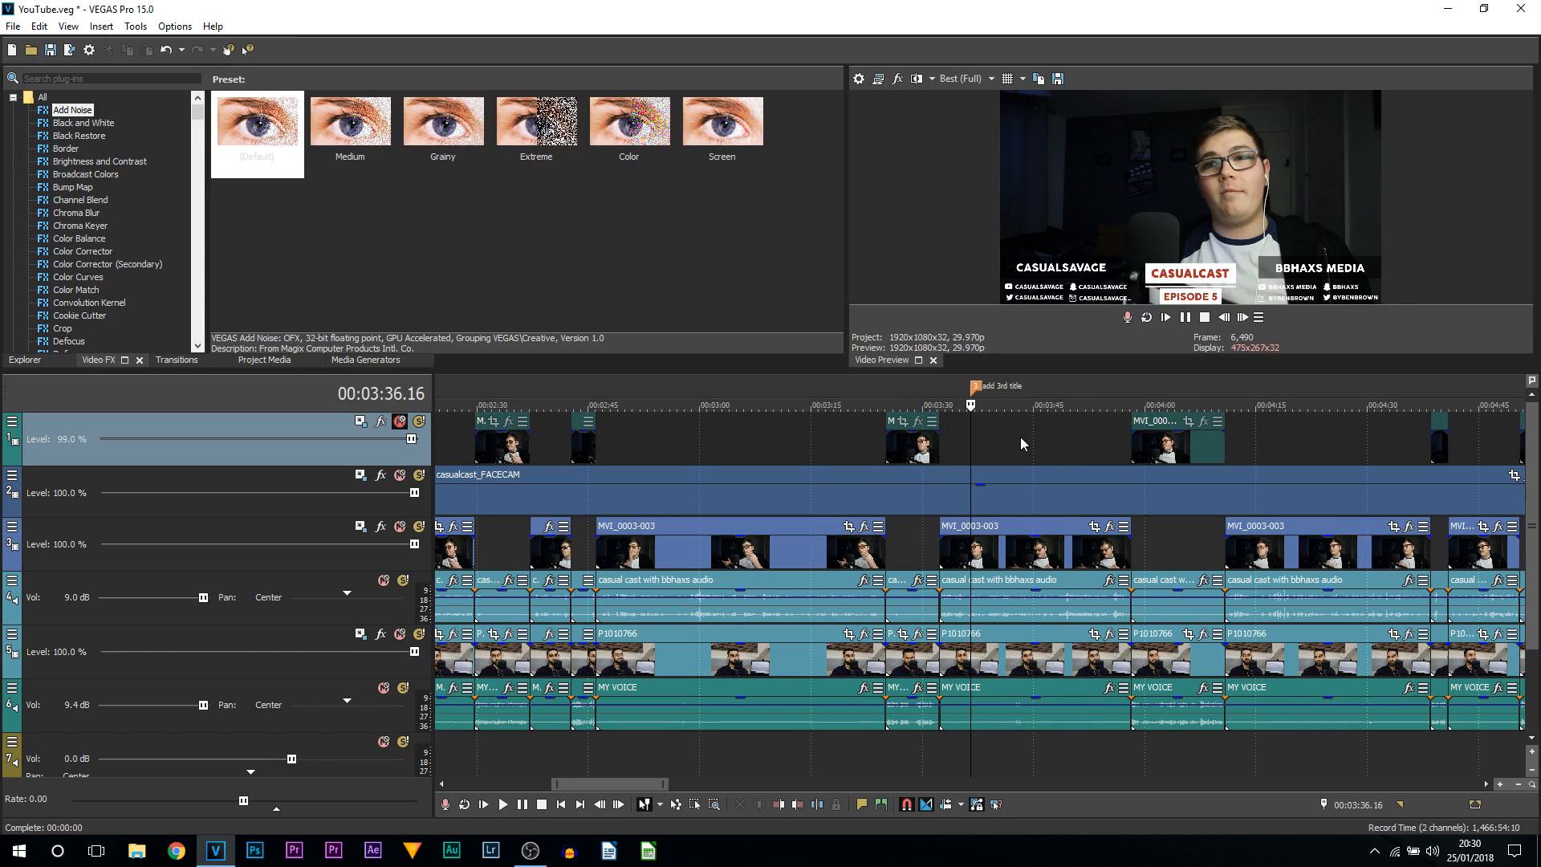
Move the playhead to 00:16:39.14 and jump back to the "add 3rd title" marker.
scroll(1014, 436, down, 8)
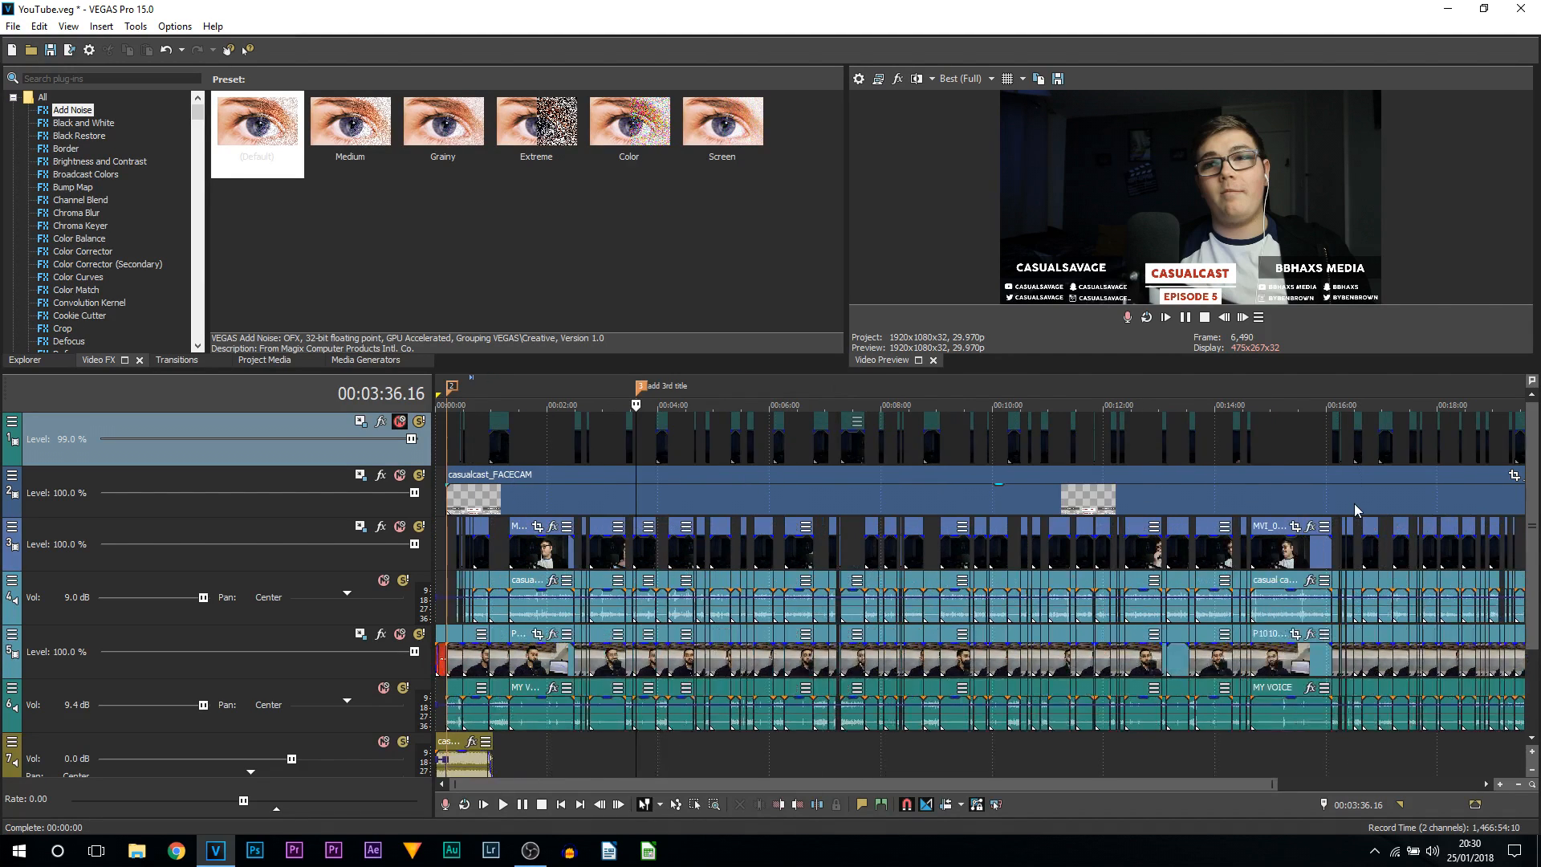
scroll(812, 502, down, 2)
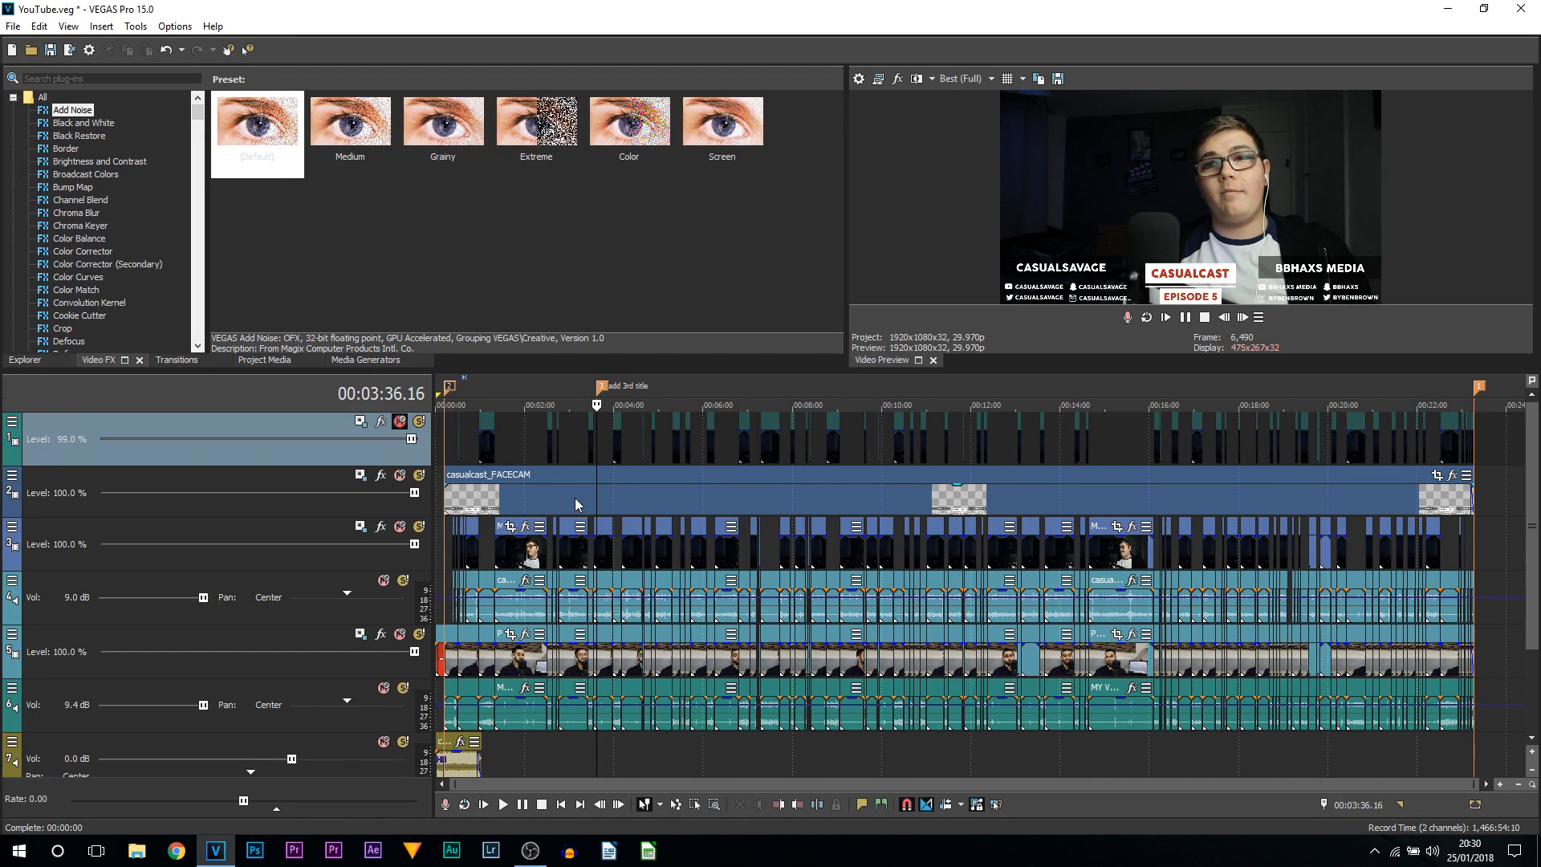
click(1180, 498)
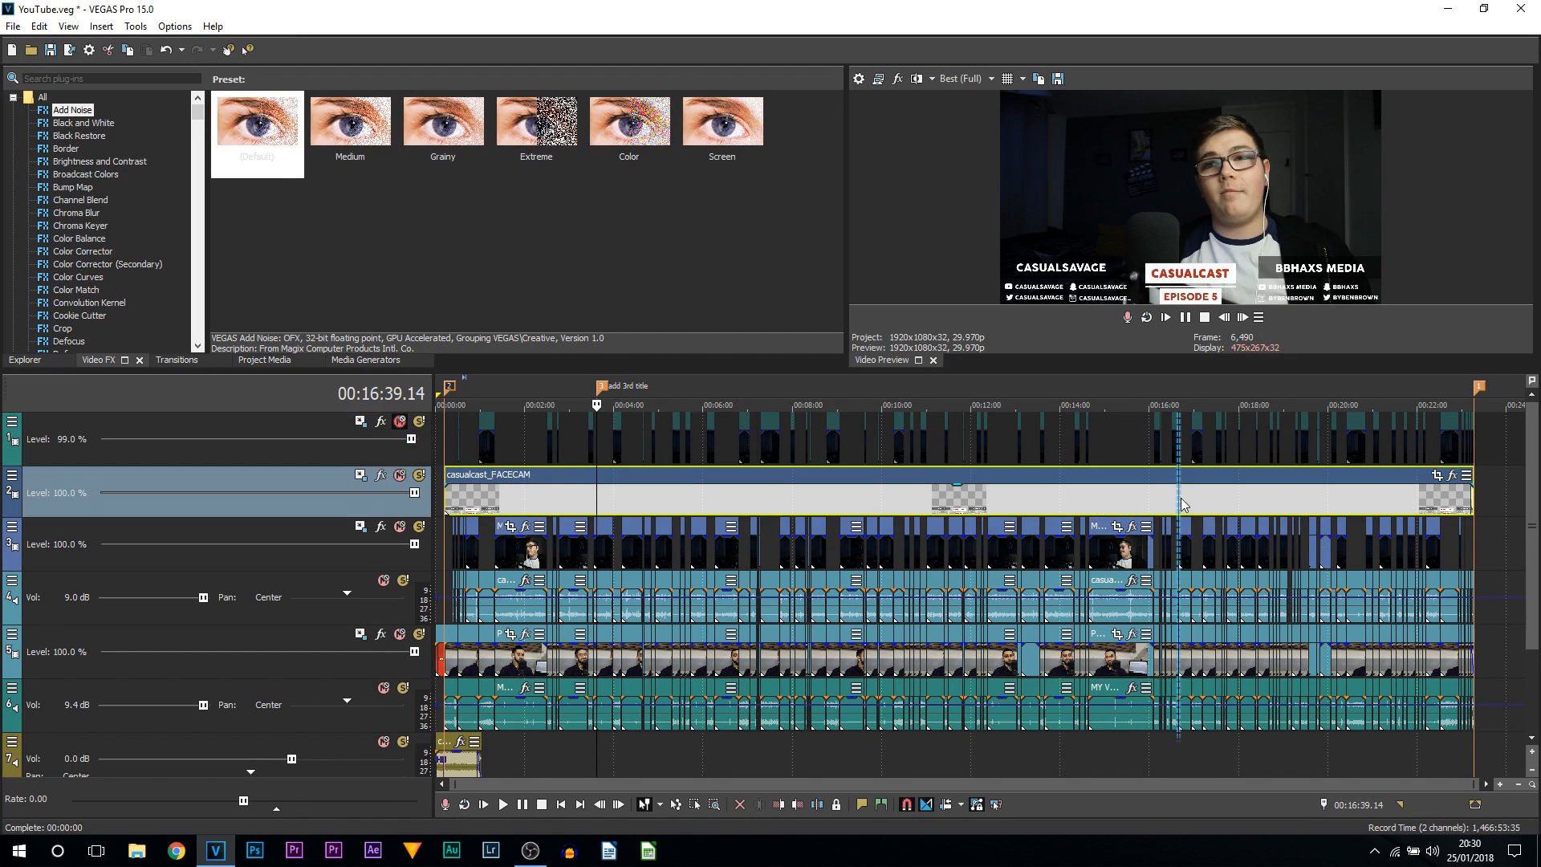
click(599, 388)
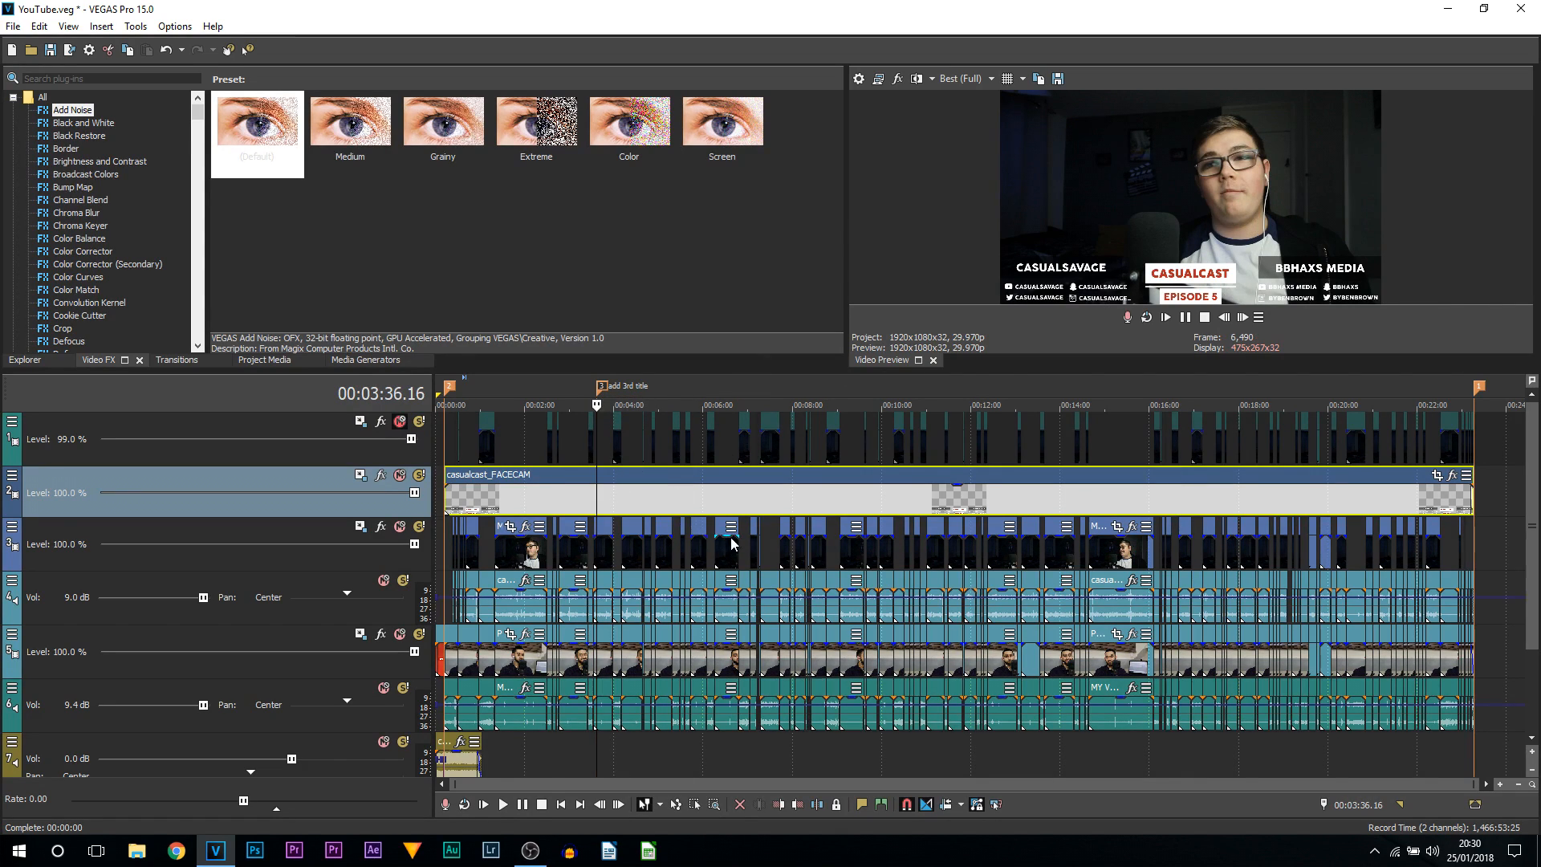
Reset the volume envelope of the intro music and delete the marker at 00:00:12.02.
scroll(732, 543, up, 5)
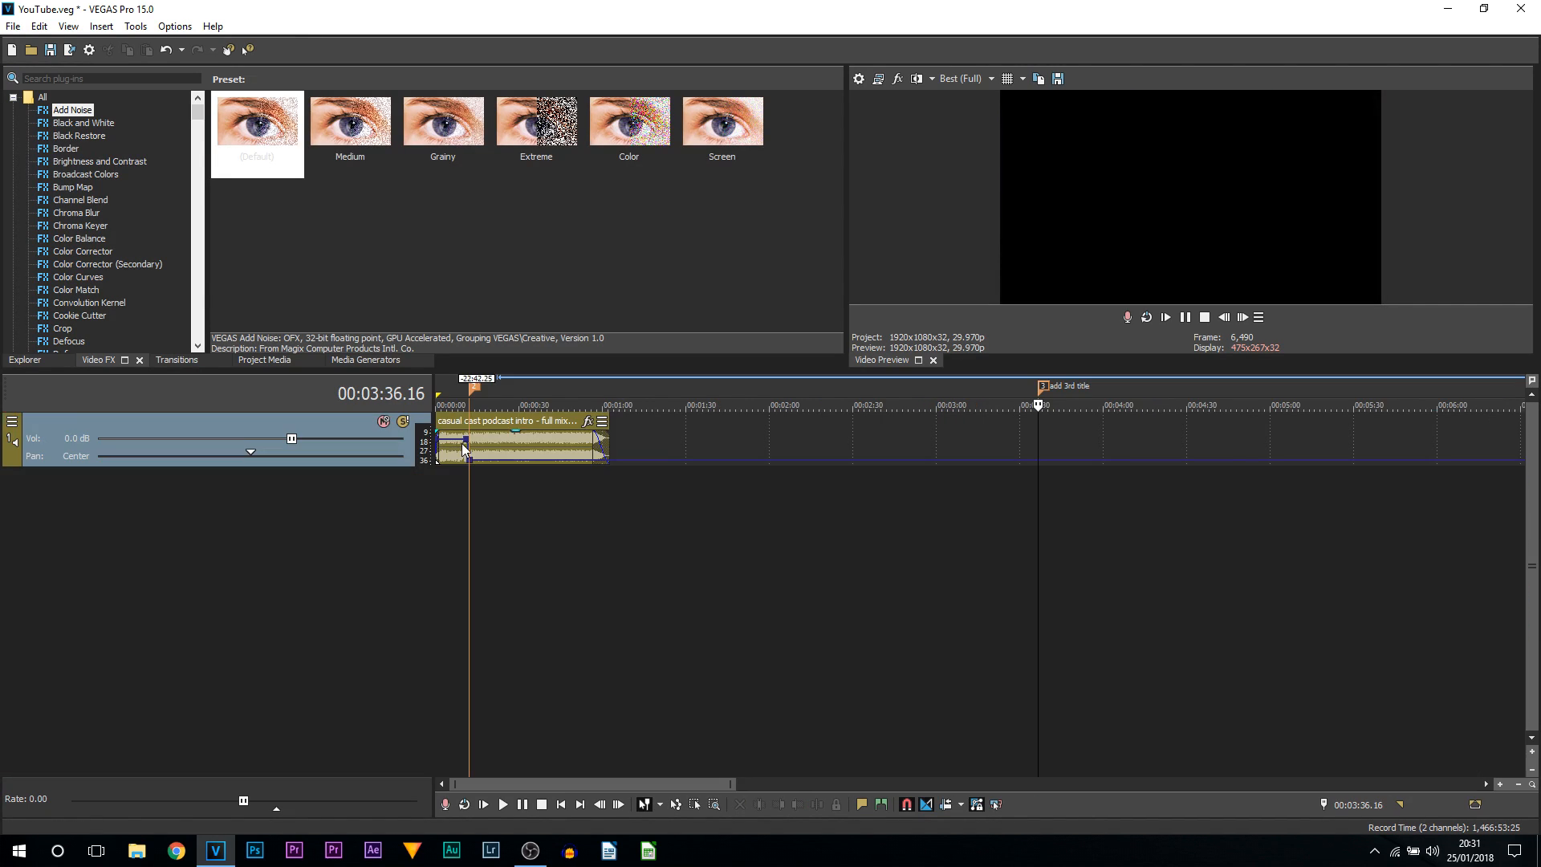
right_click(465, 442)
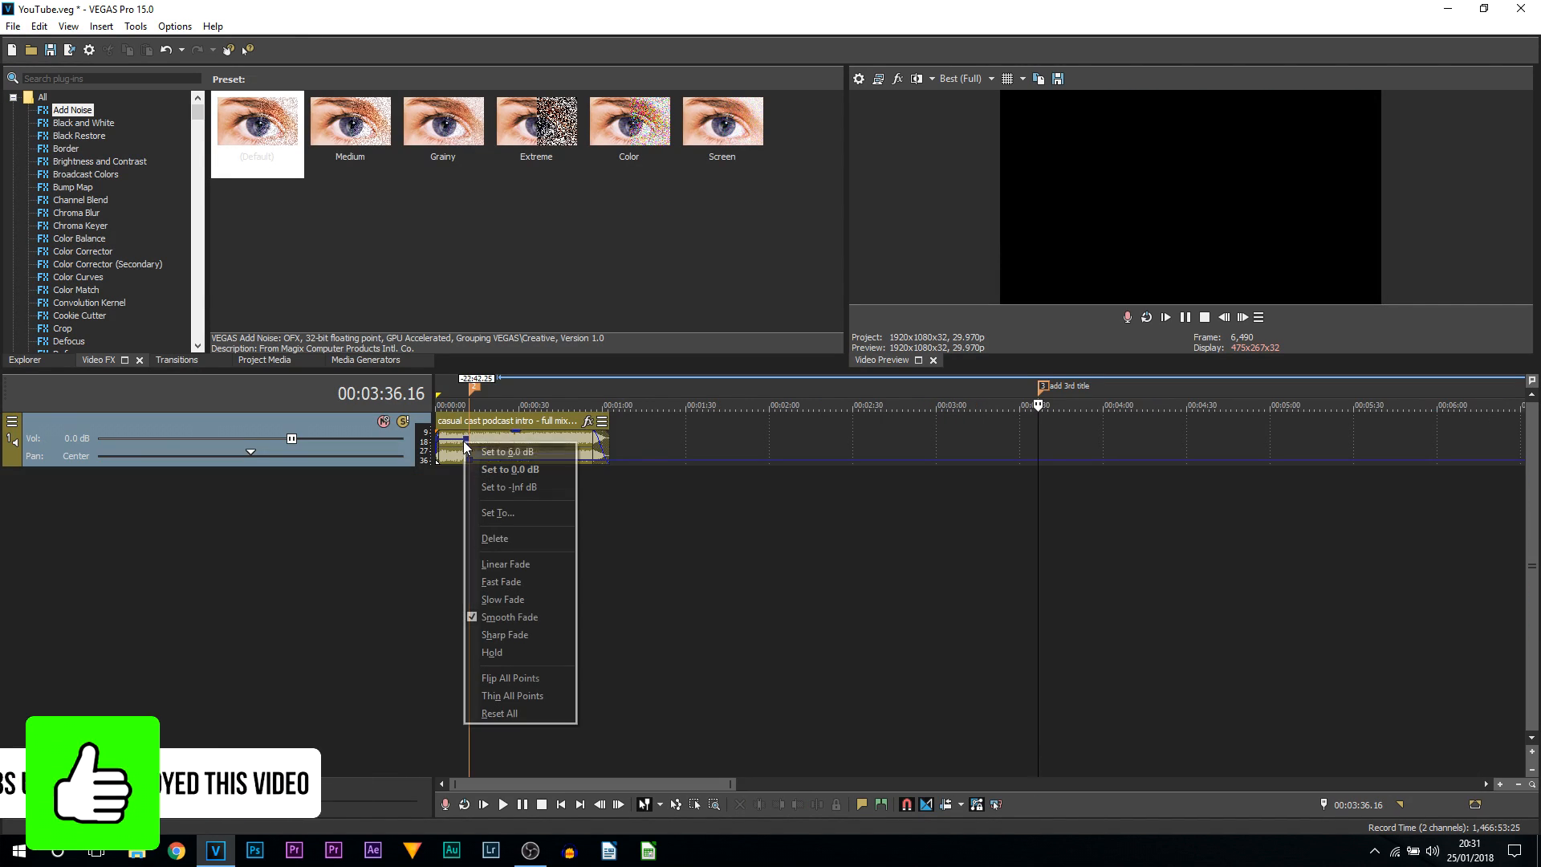
click(499, 713)
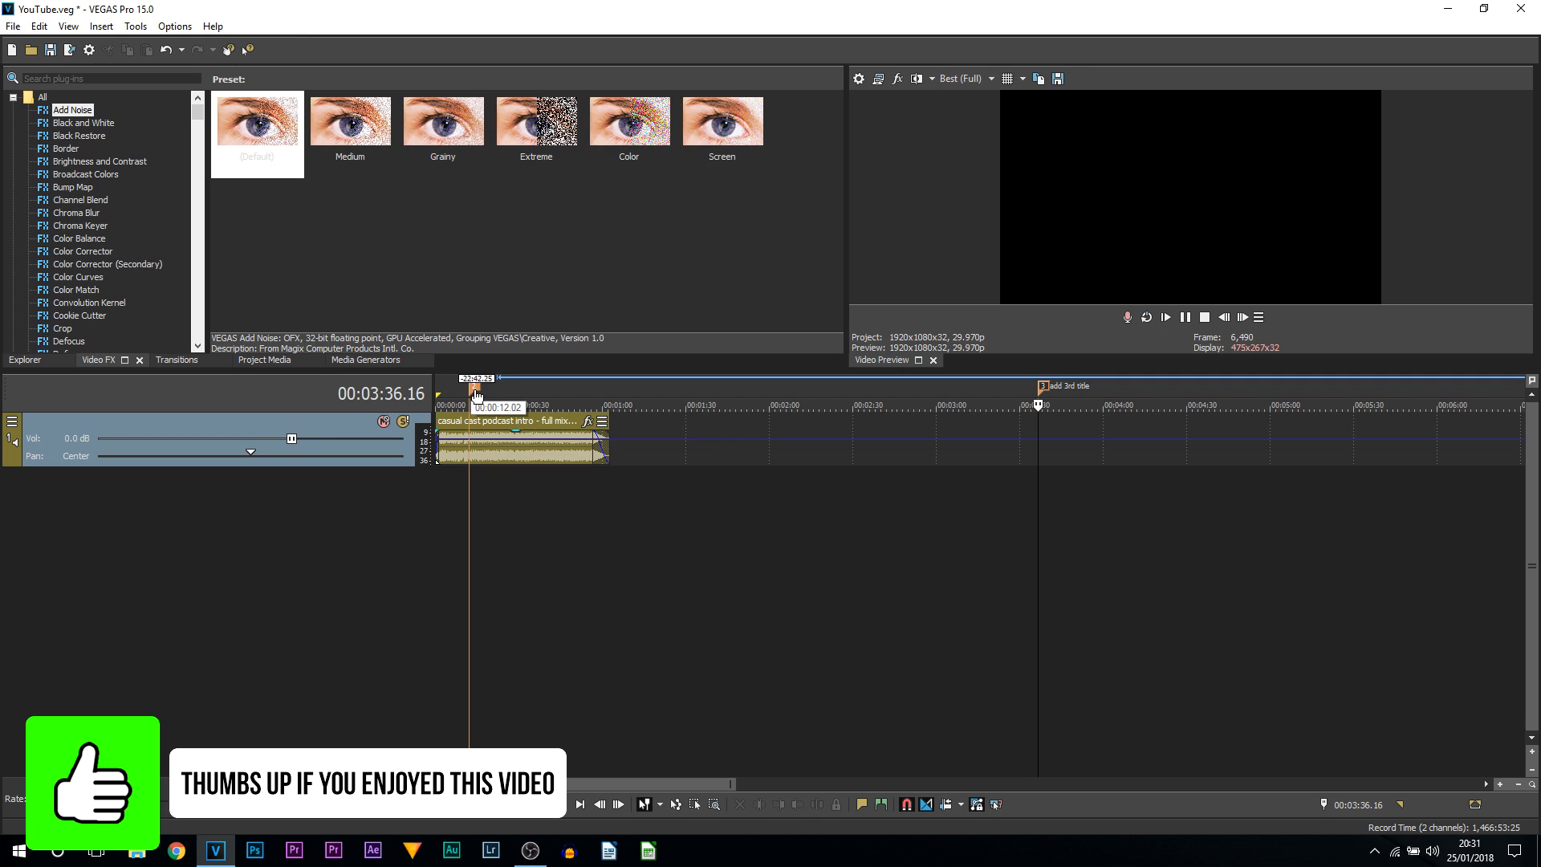
right_click(475, 391)
click(486, 443)
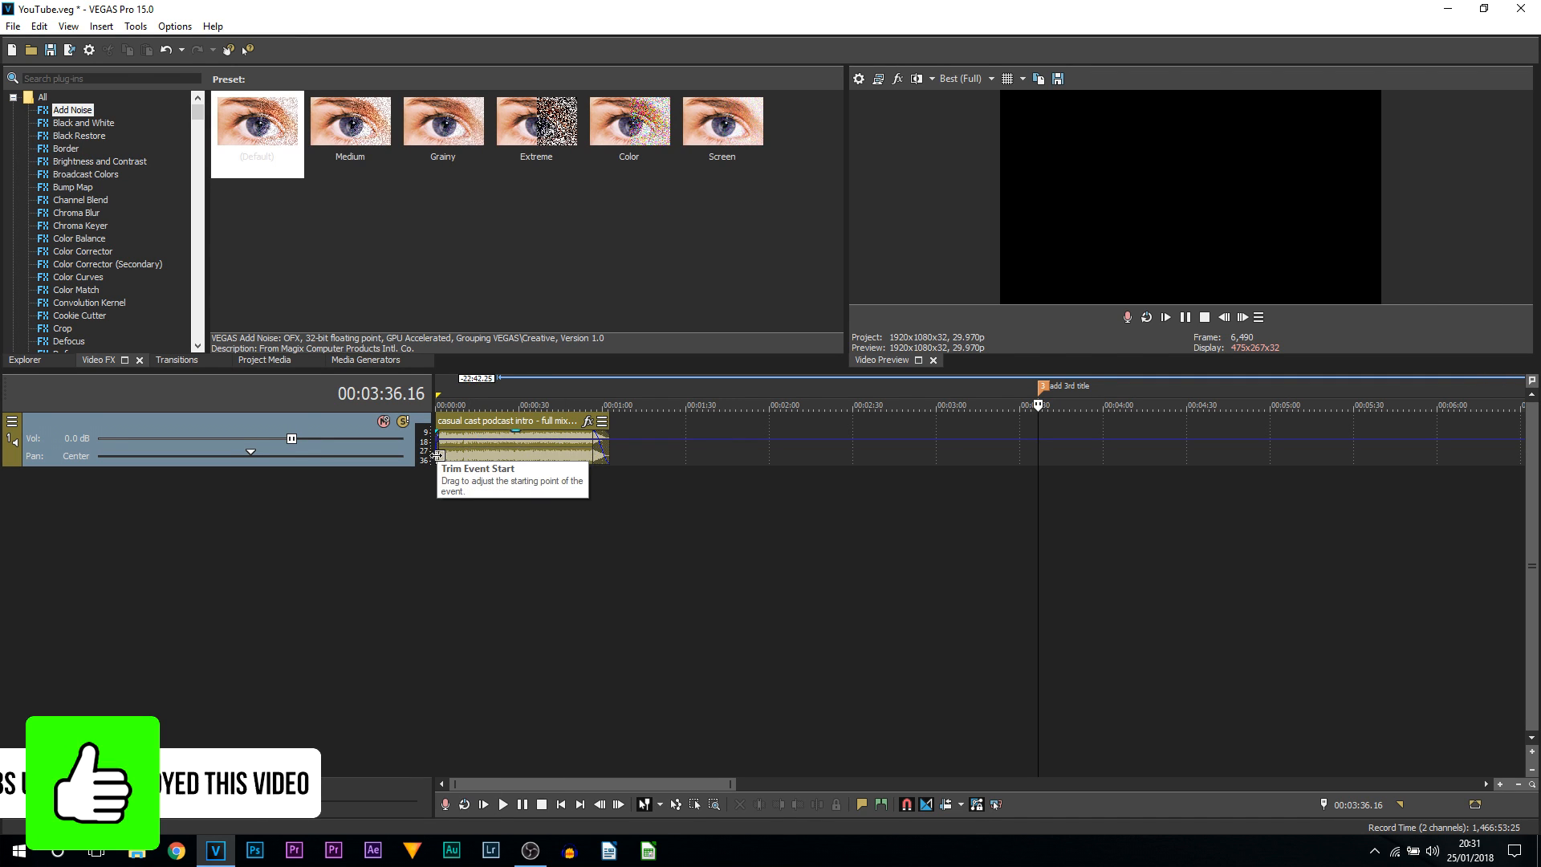
Remove the fade-out at the end of the intro music clip and its volume envelope.
click(438, 456)
scroll(441, 459, up, 3)
drag(449, 453, 327, 444)
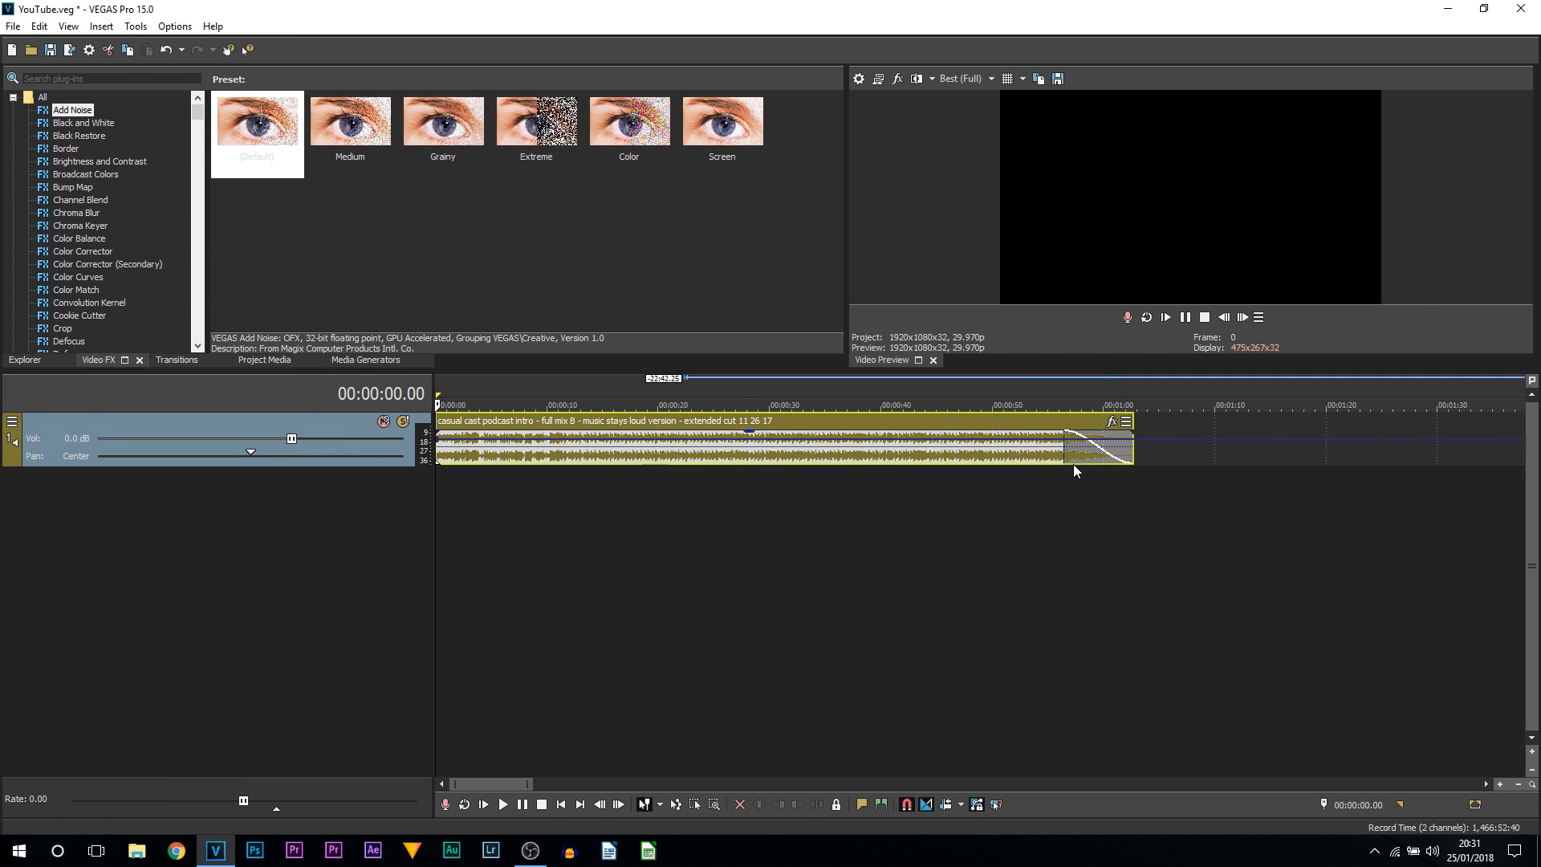
drag(1064, 451, 1328, 452)
key(shift+v)
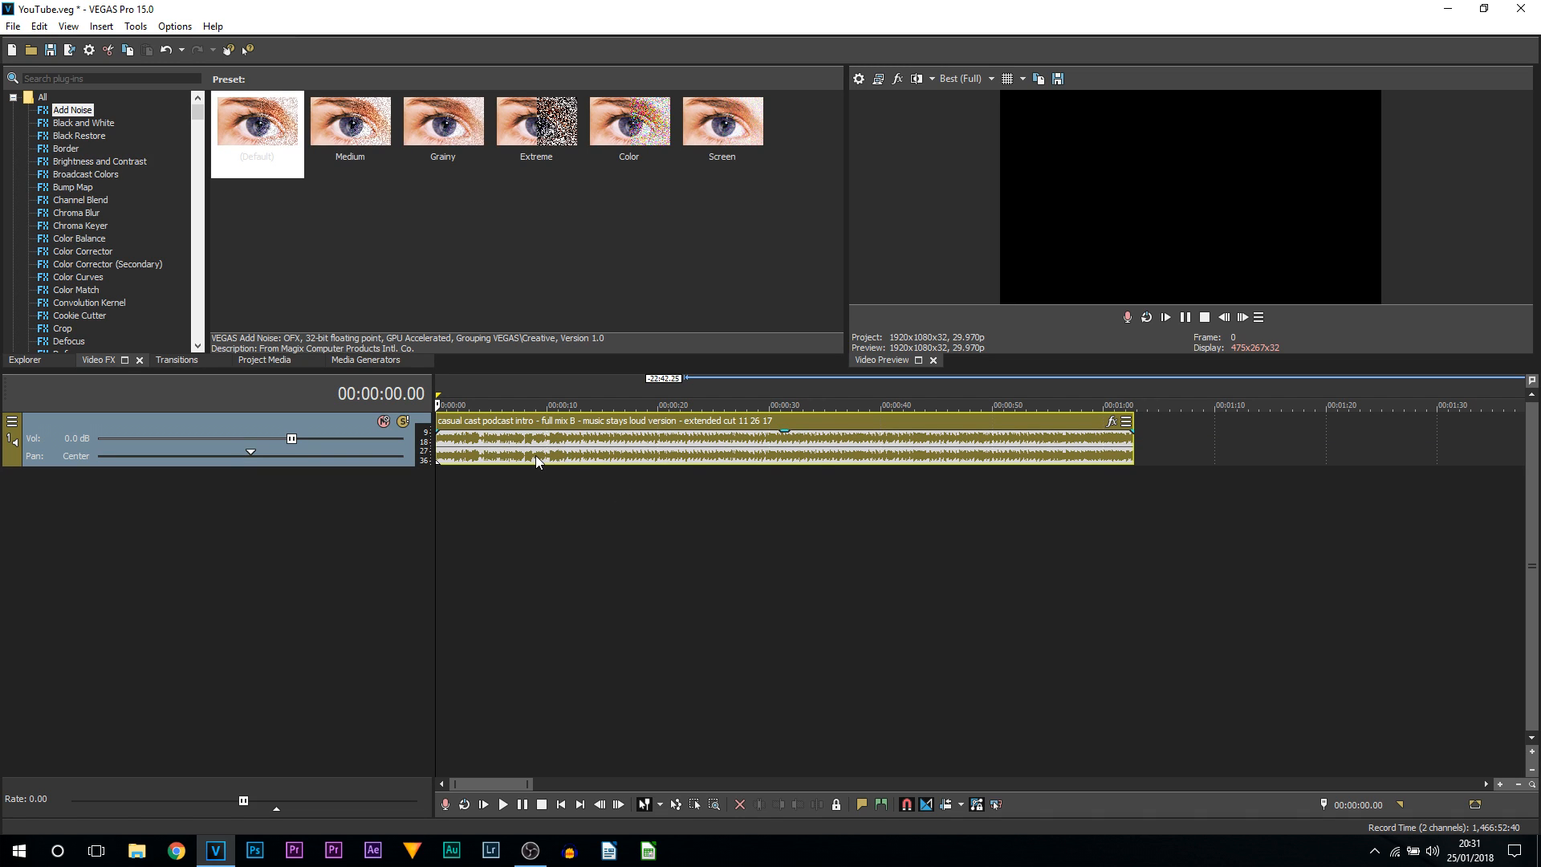
Play the intro music from its start, and again from just before 00:00:10.
click(1431, 851)
click(1431, 854)
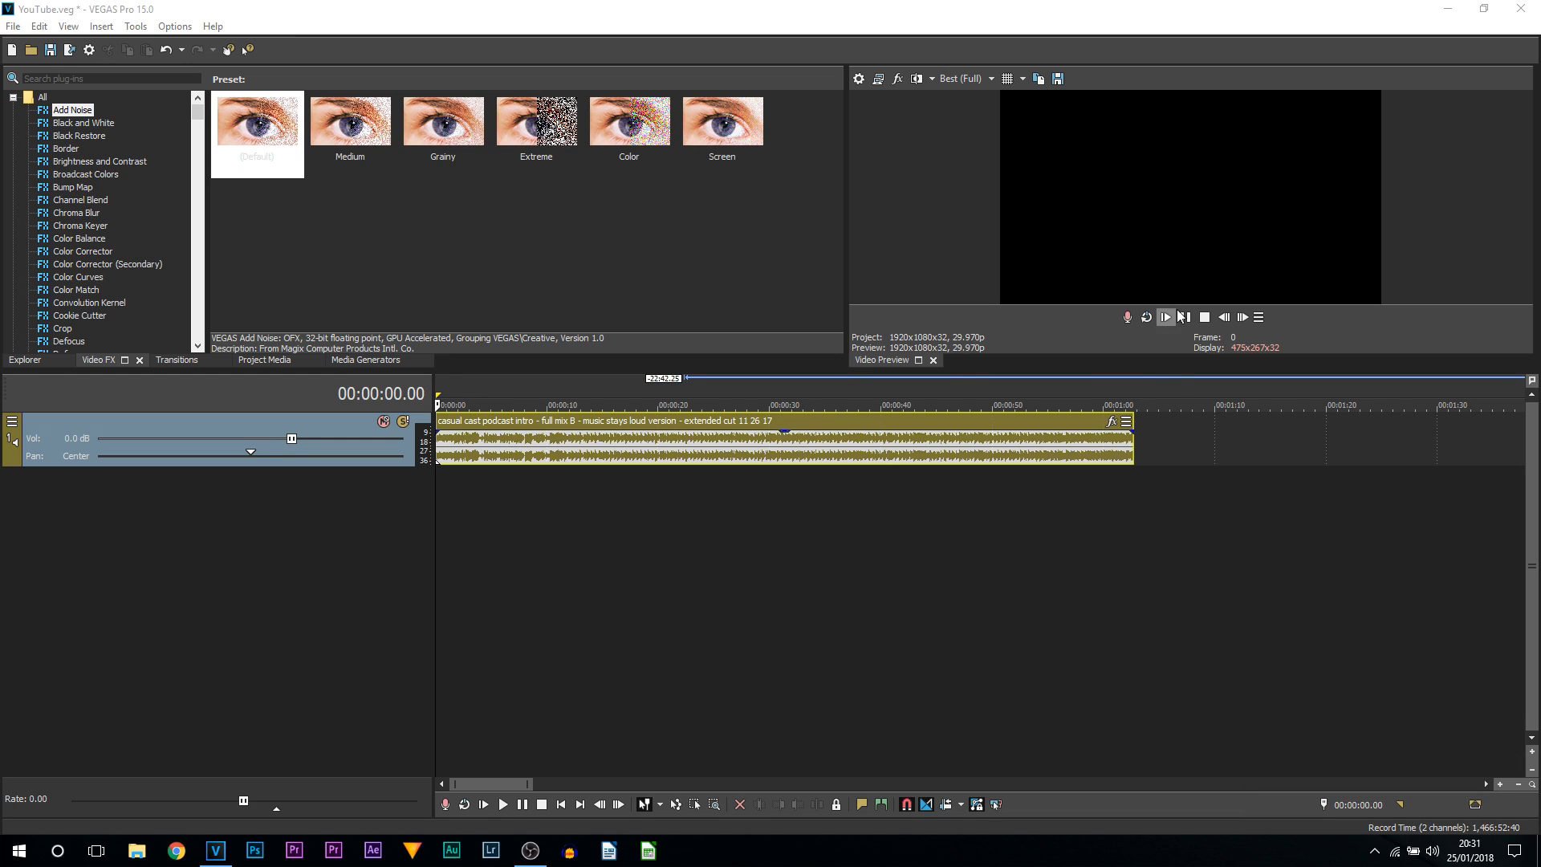
click(1186, 314)
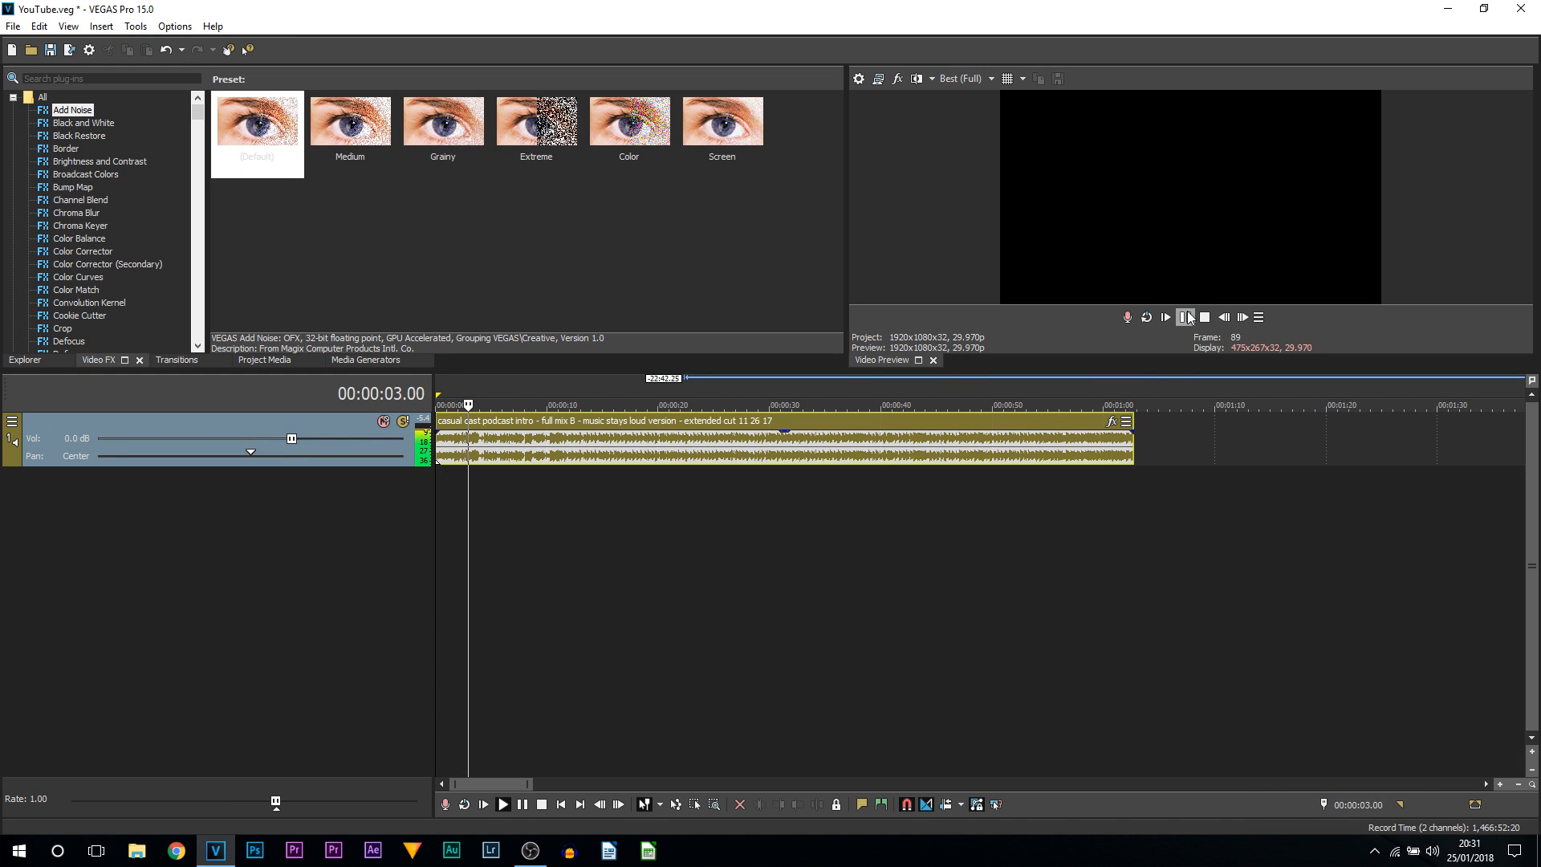
click(1188, 317)
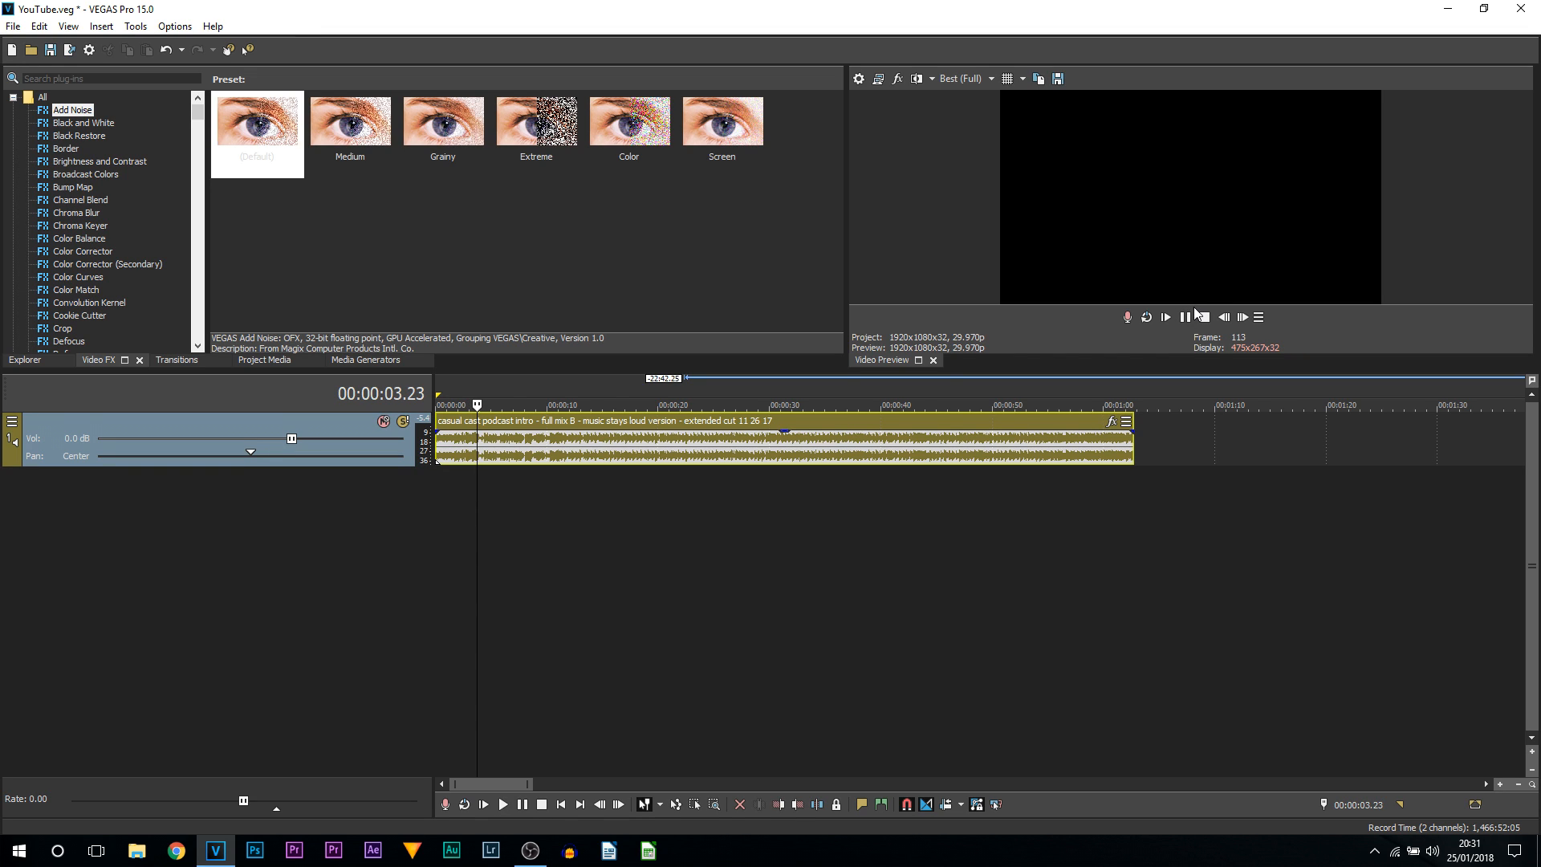
click(542, 501)
key(space)
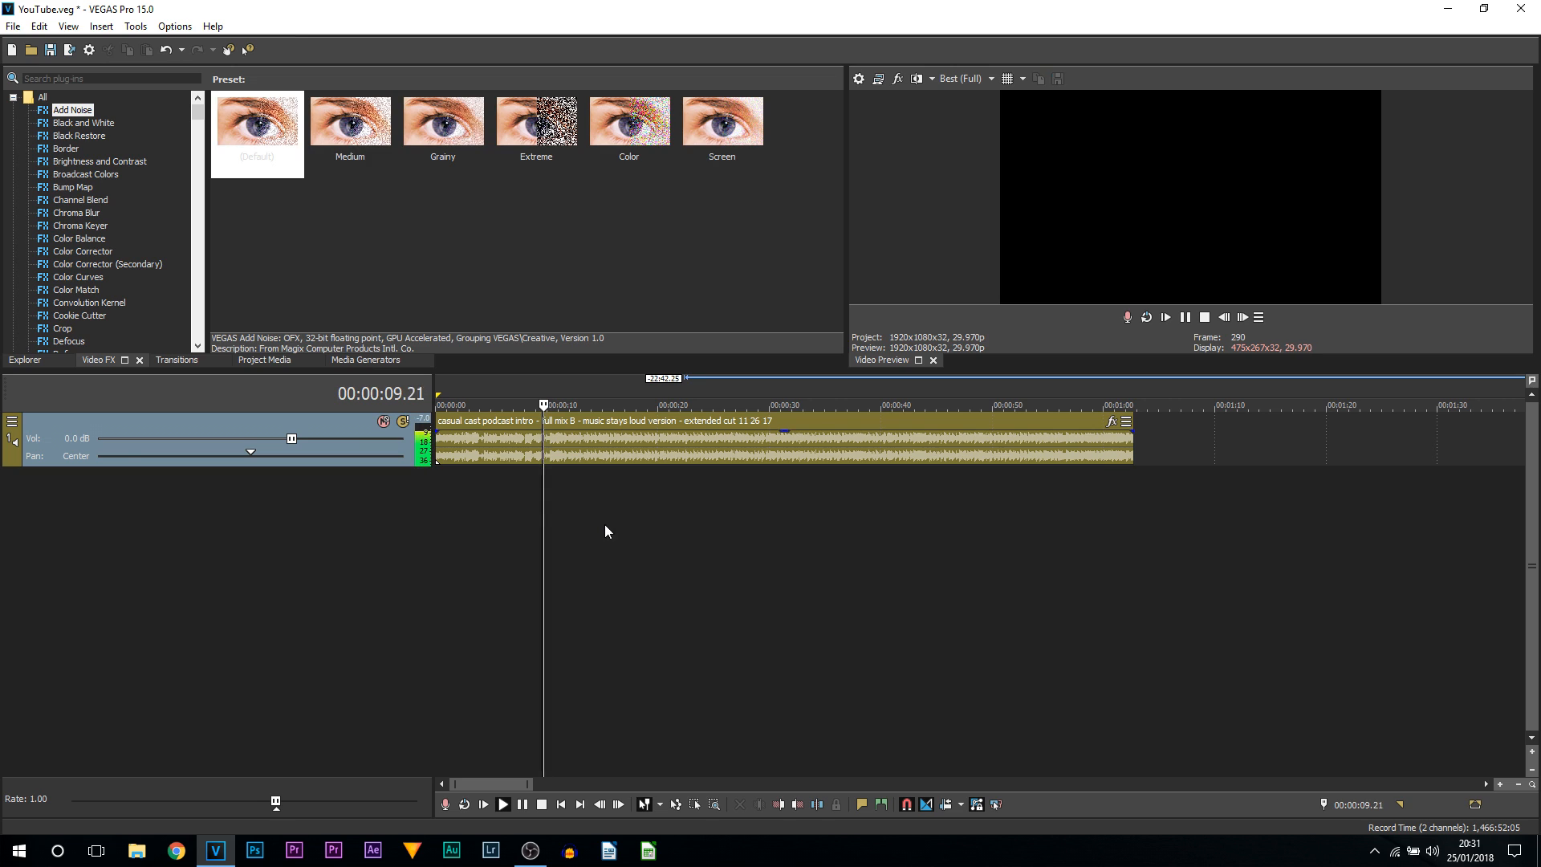
click(1184, 317)
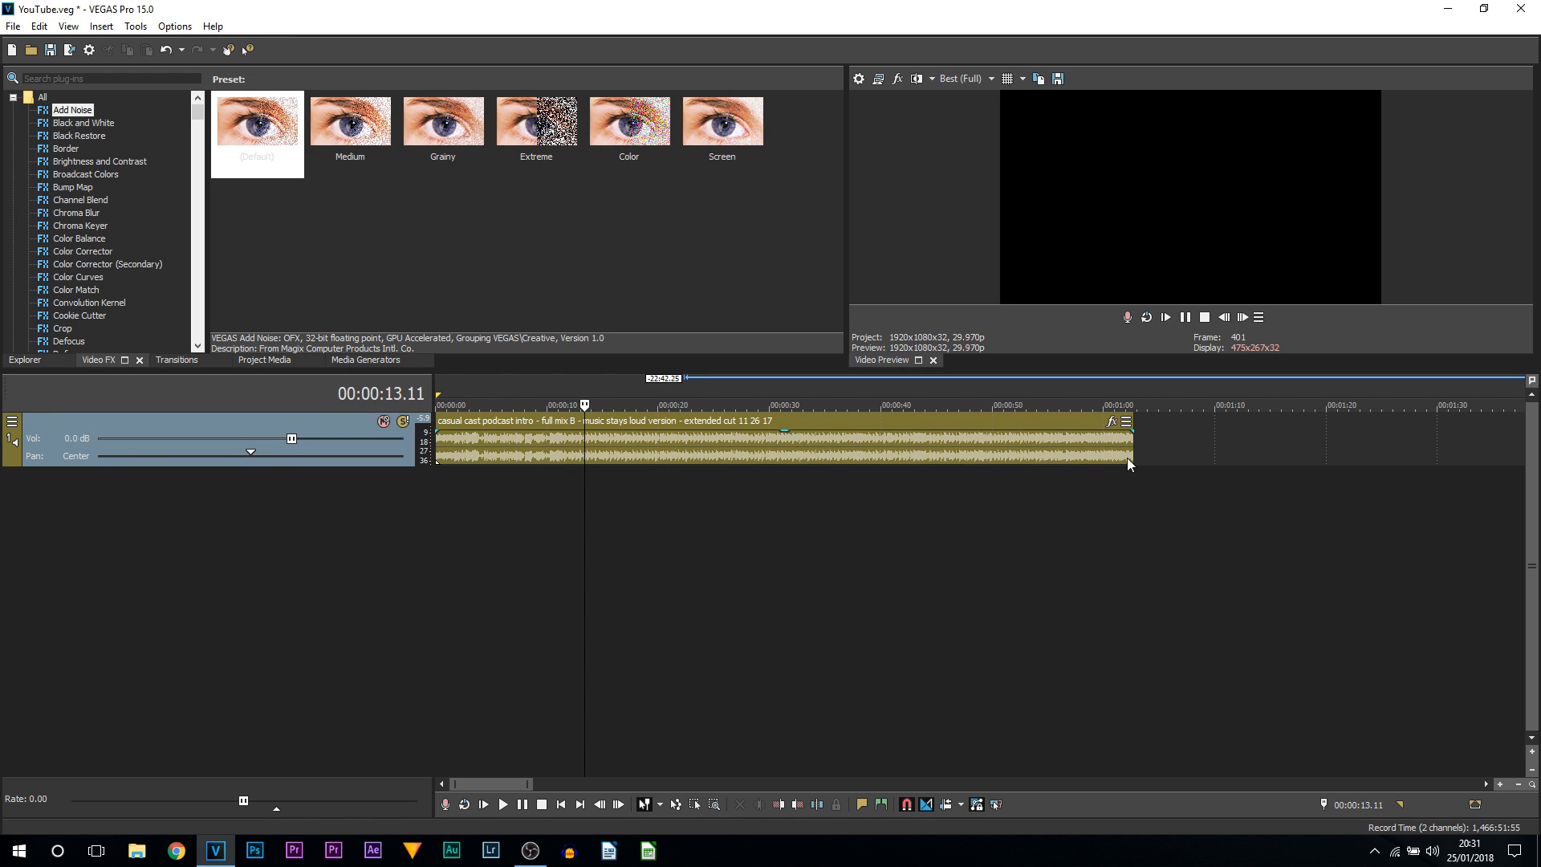
Try trimming the intro music to end at 00:00:13.11 with a fade-out starting at 00:00:10.17, and undo the edits.
drag(1127, 459, 553, 453)
click(588, 430)
click(560, 453)
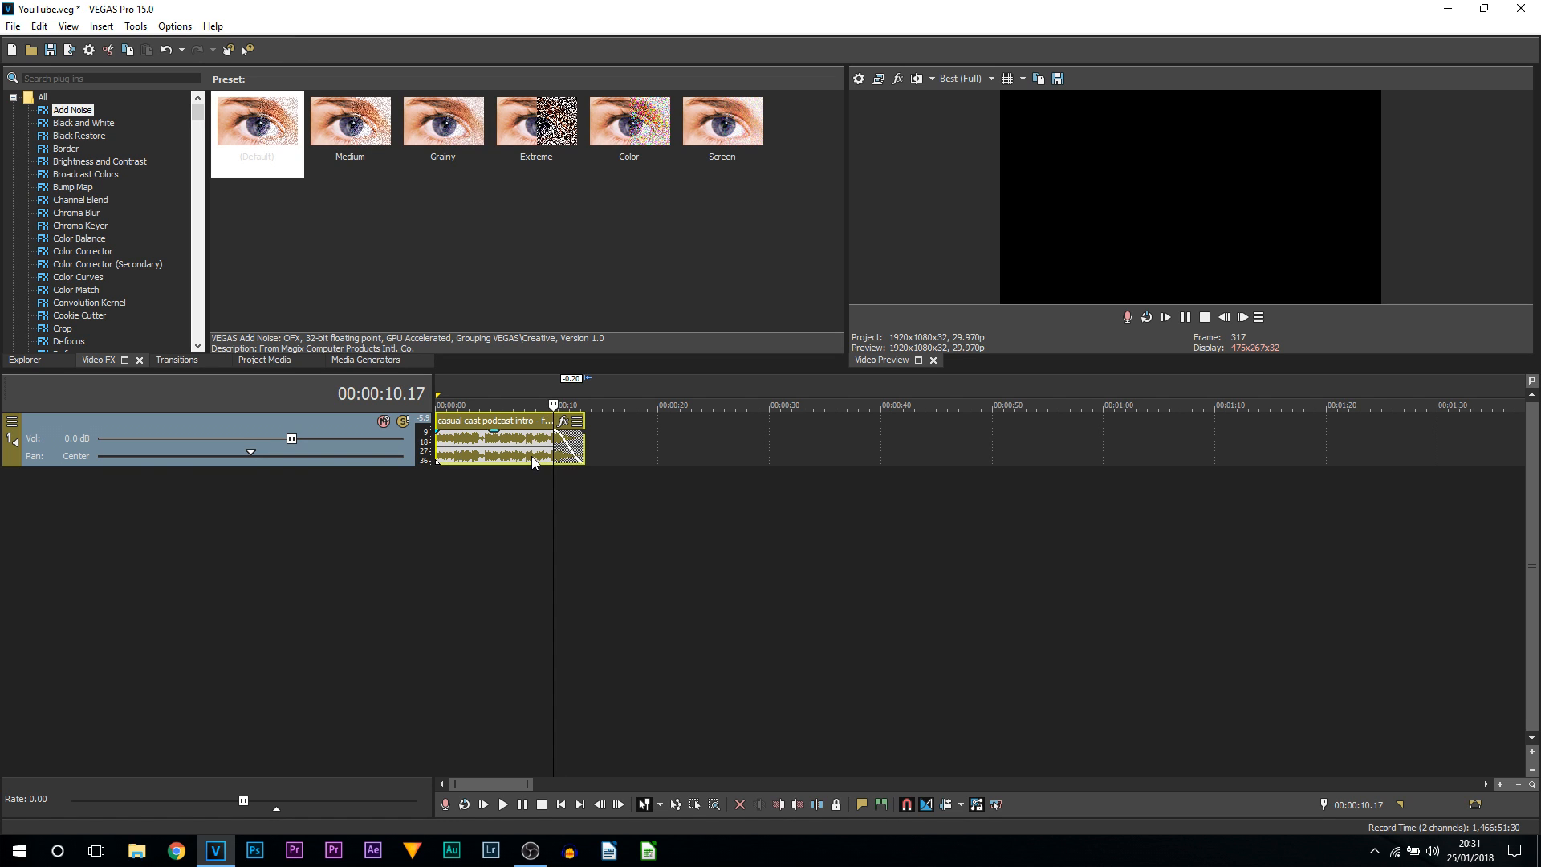
key(ctrl+z)
key(ctrl+z)
key(ctrl+z)
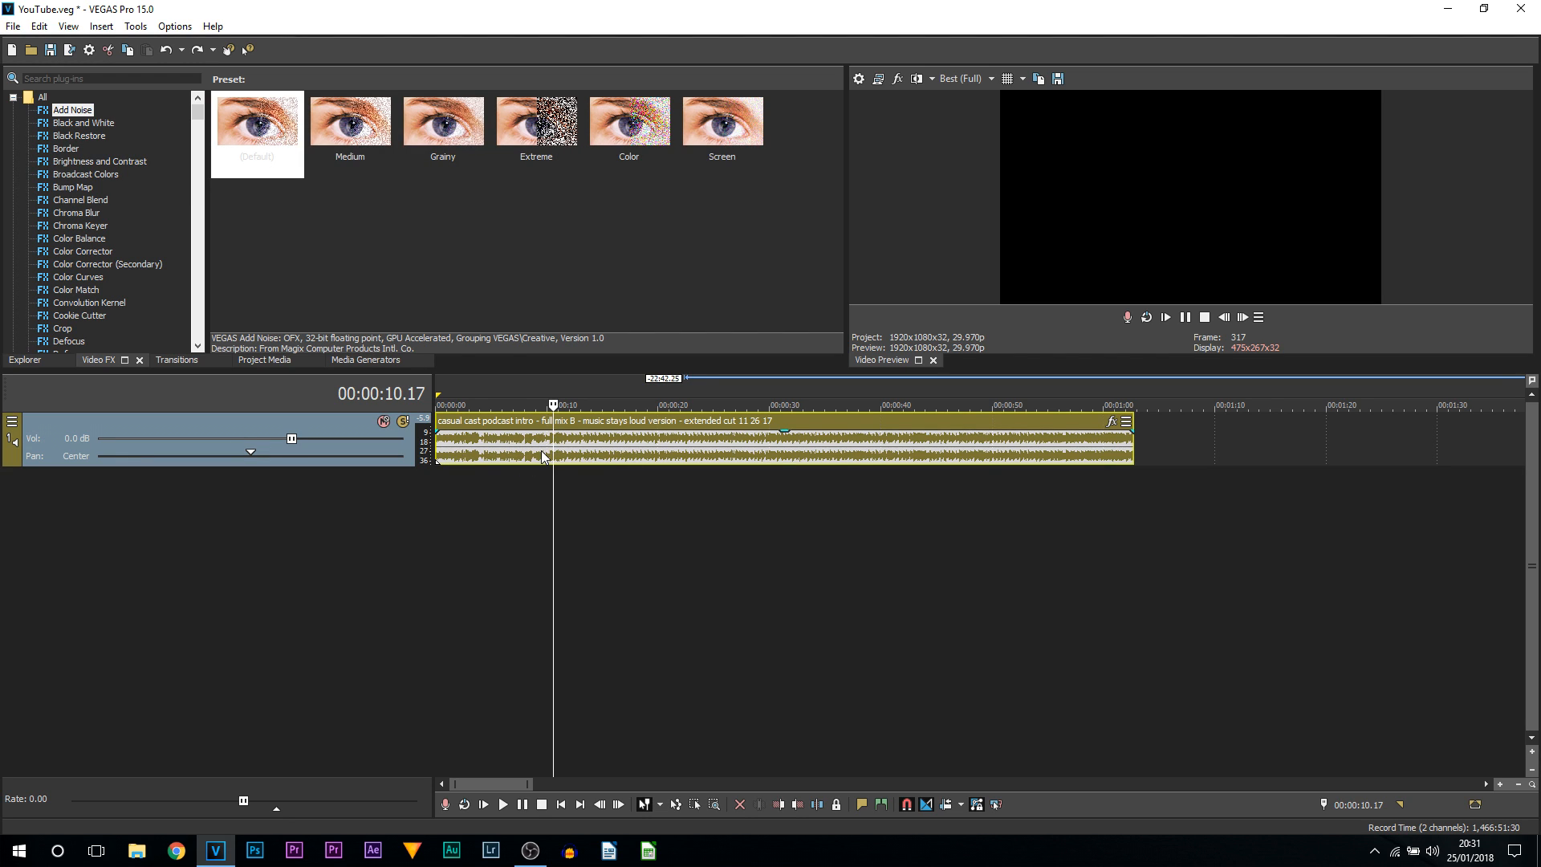
Split the intro music at 00:00:10.17 and move its second part onto a new audio track above.
key(s)
right_click(329, 426)
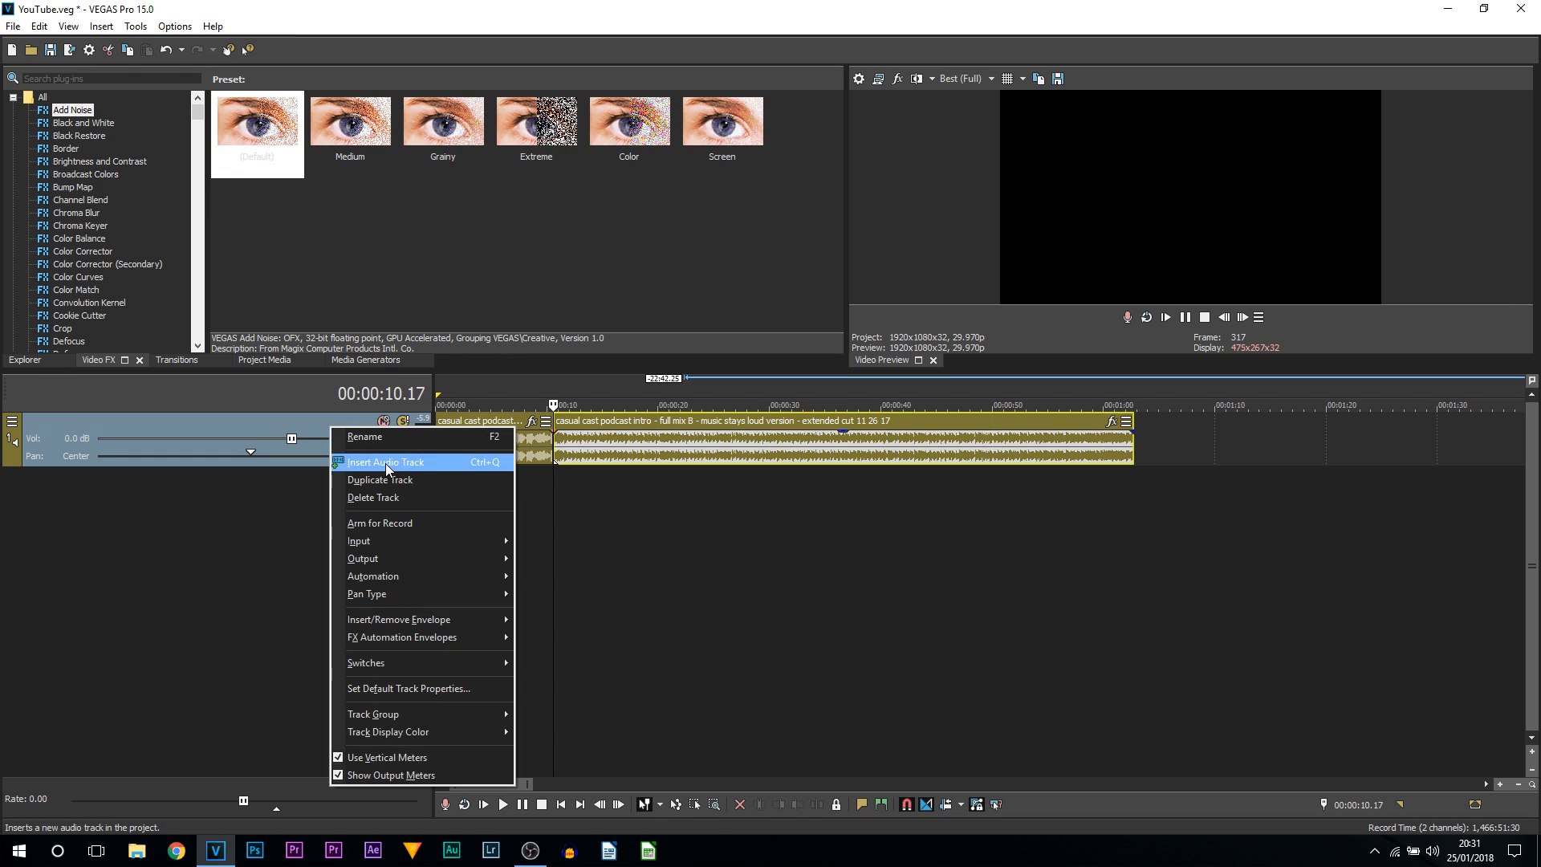
click(385, 463)
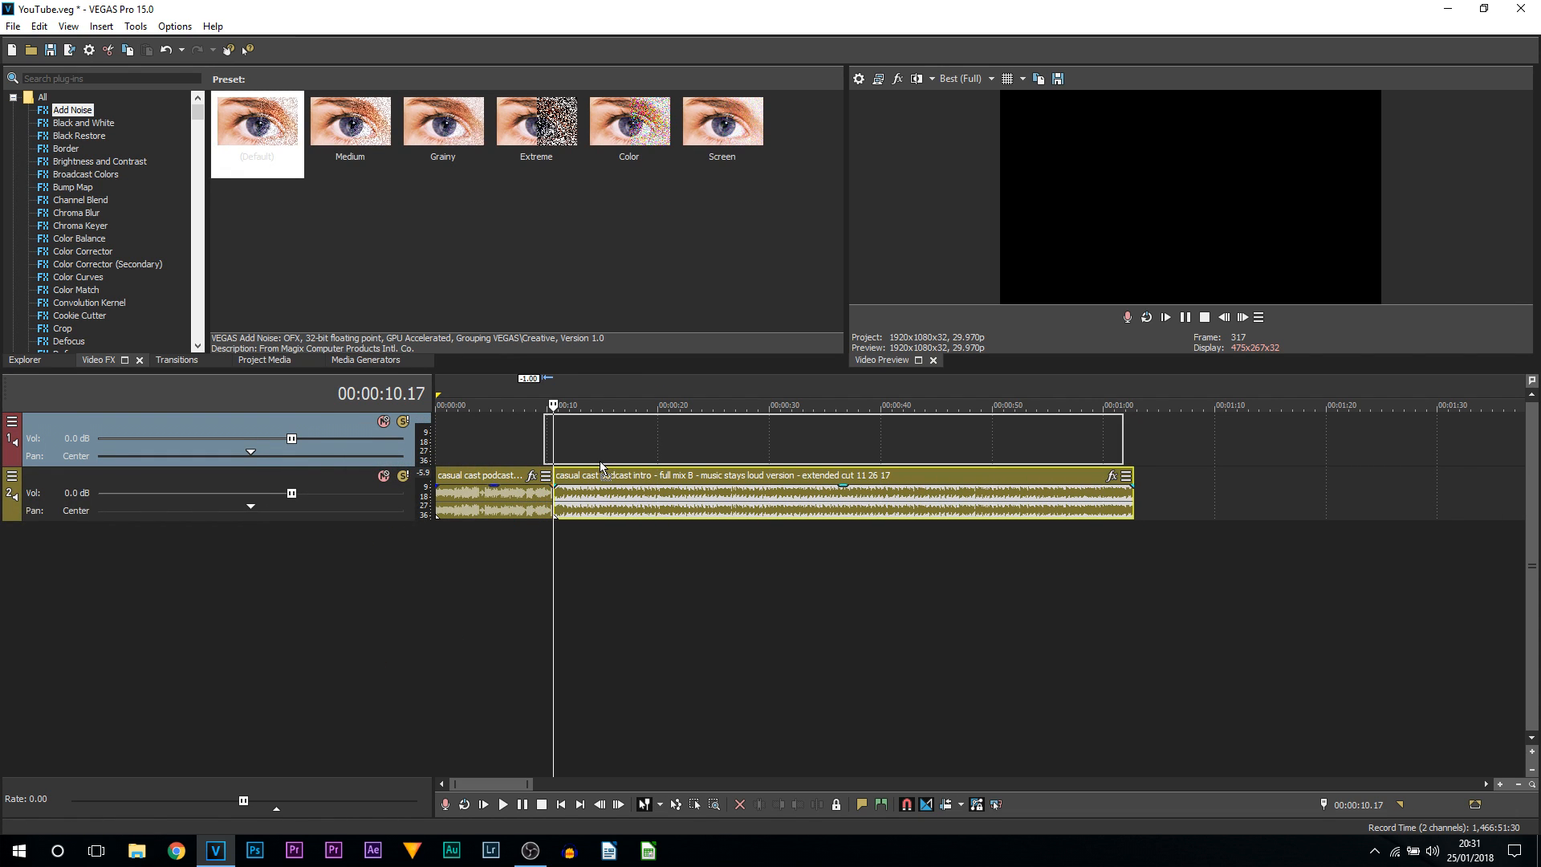
drag(608, 501, 613, 455)
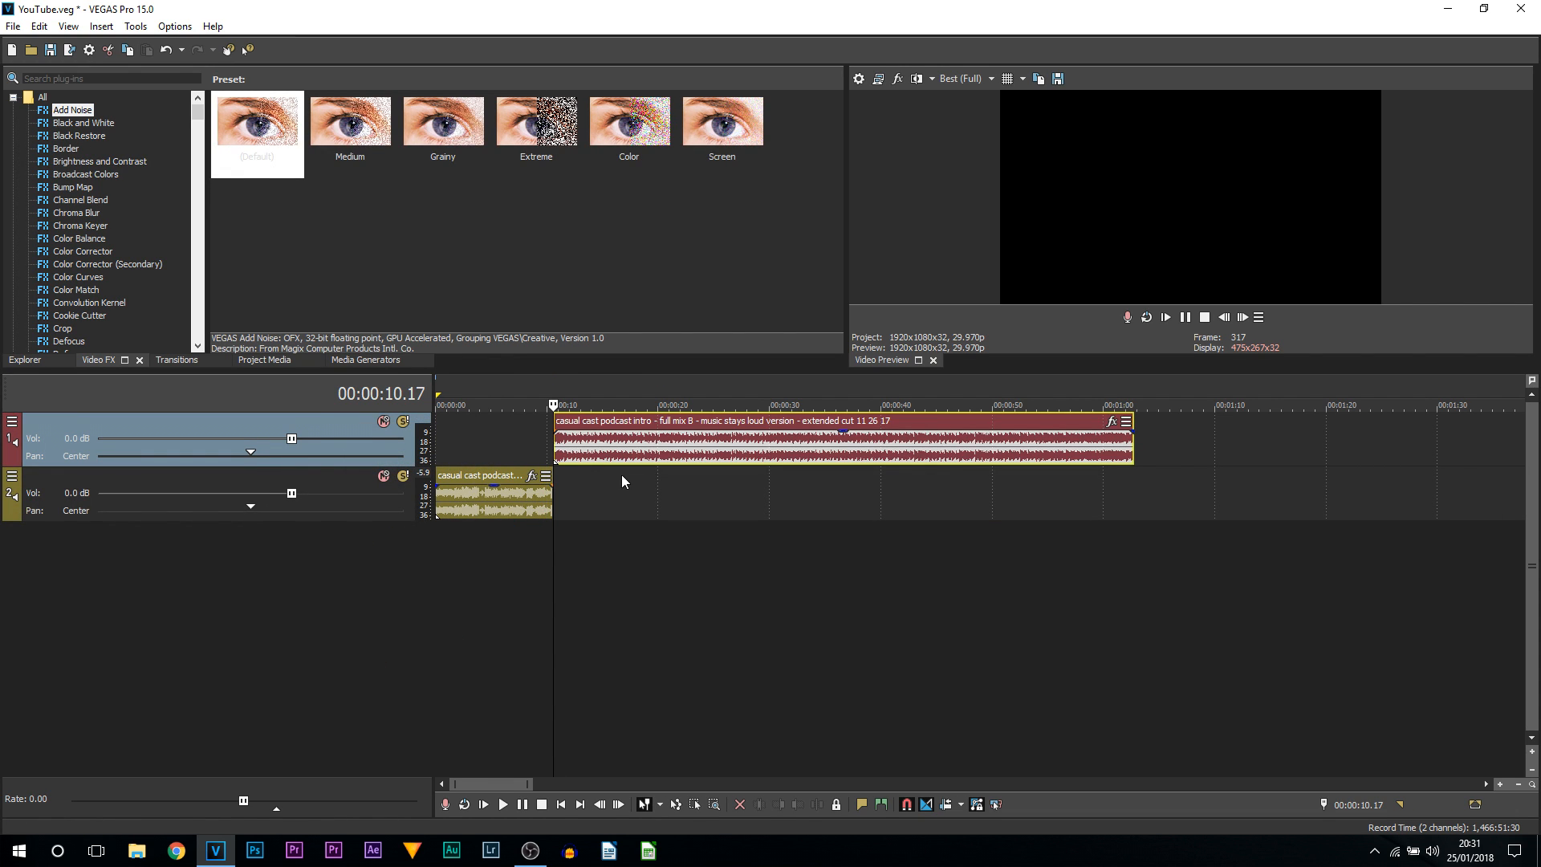
Lower the upper track's volume to -16.0 dB and play across the transition between the two music parts.
scroll(306, 436, down, 5)
scroll(286, 433, down, 2)
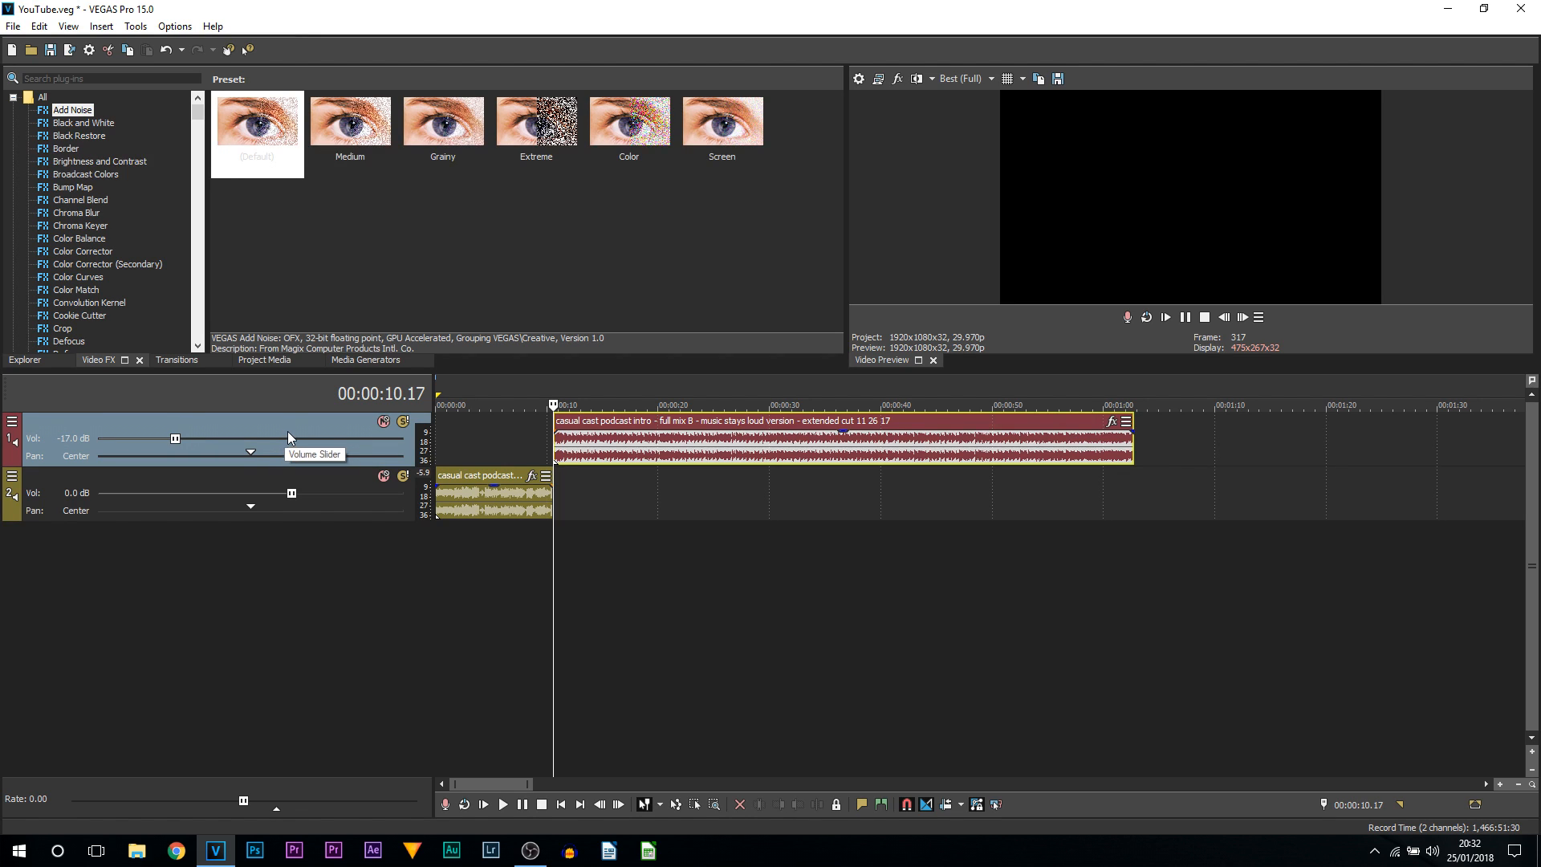
click(507, 446)
key(space)
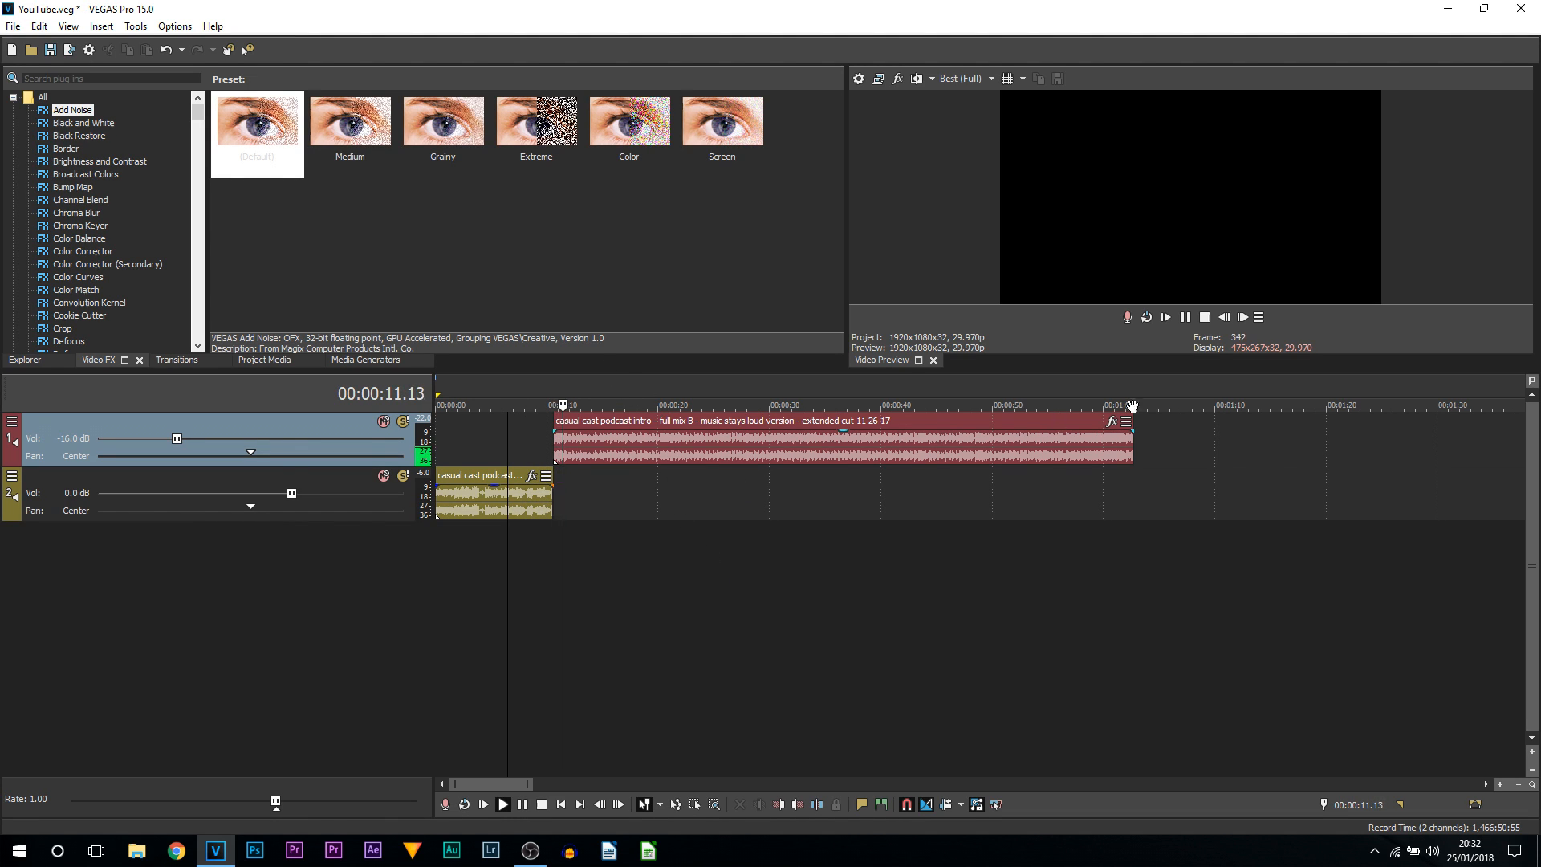
click(1185, 317)
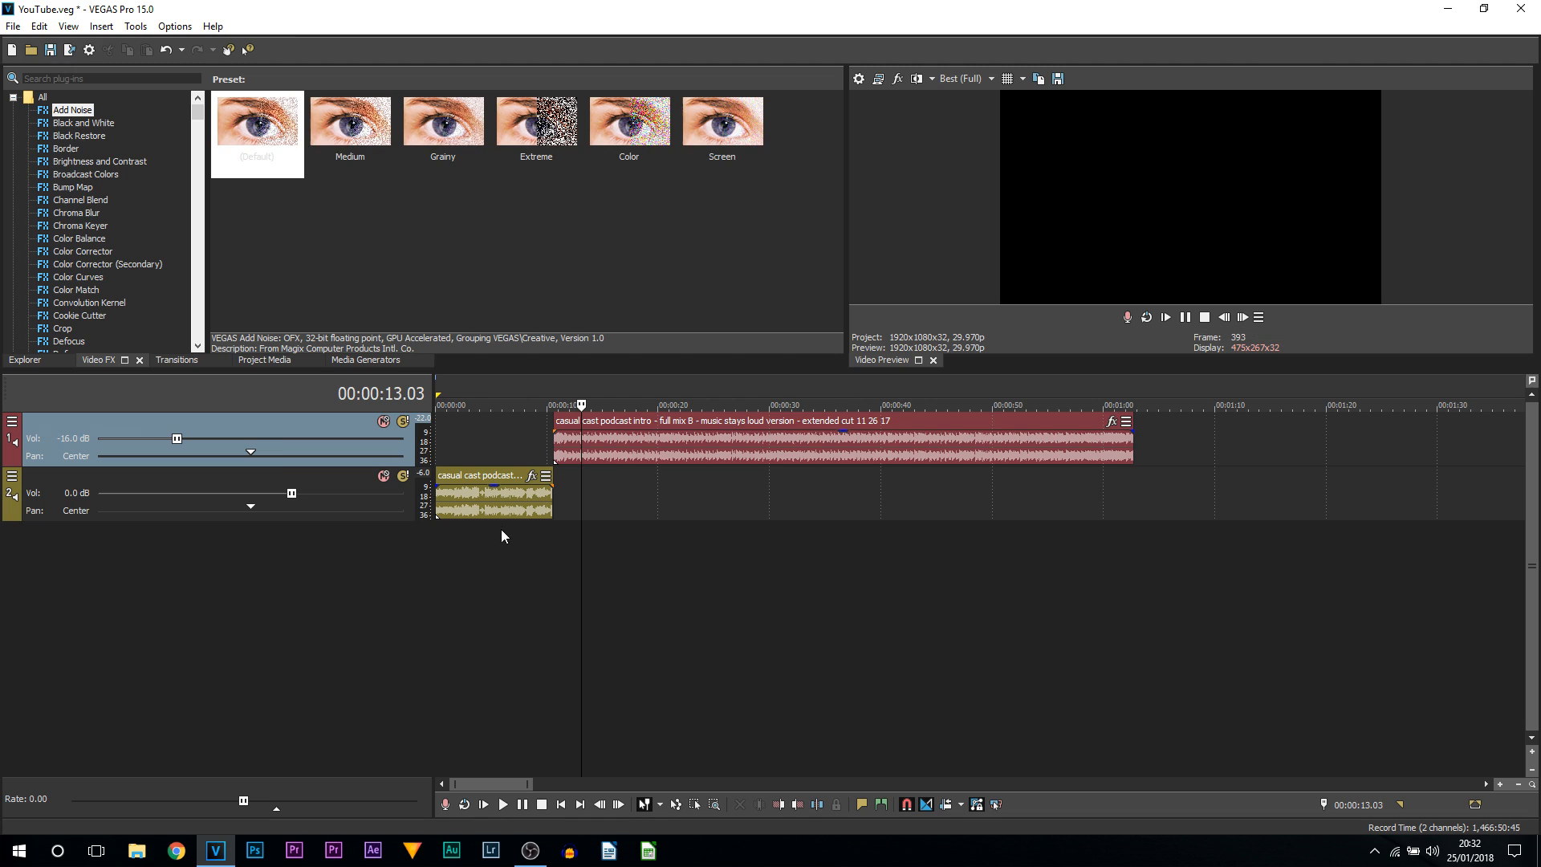
Undo the upper track's volume change, the move to a new track and the split of the intro music.
key(ctrl+z)
key(ctrl+z)
key(ctrl+z)
key(ctrl+z)
key(ctrl+z)
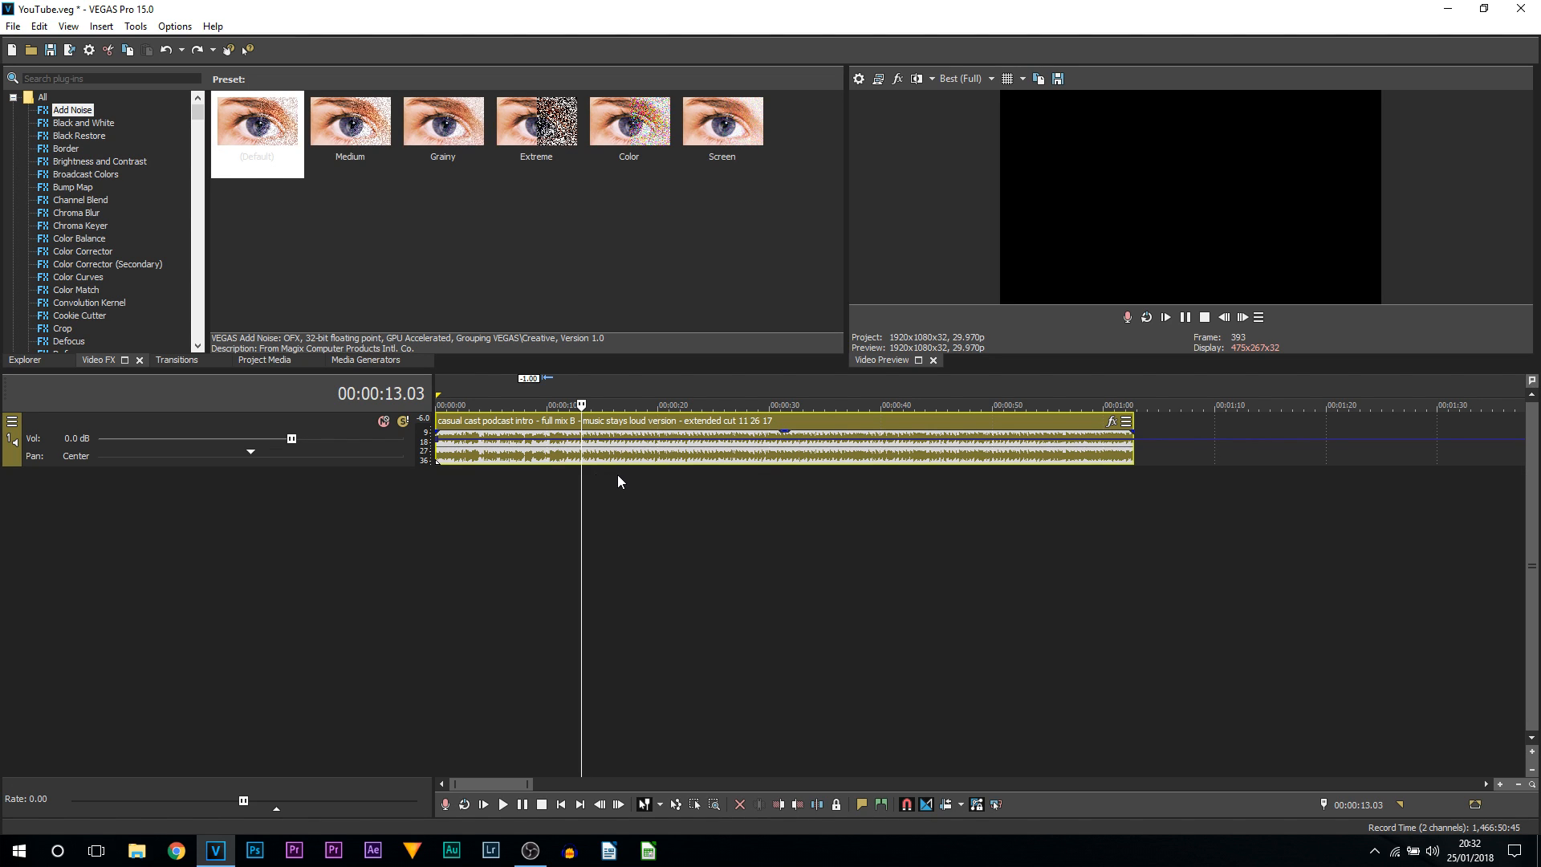
Add volume envelope points to the intro music at about 00:00:13 and at 00:00:16.18, and lower the second point's volume.
scroll(578, 472, up, 2)
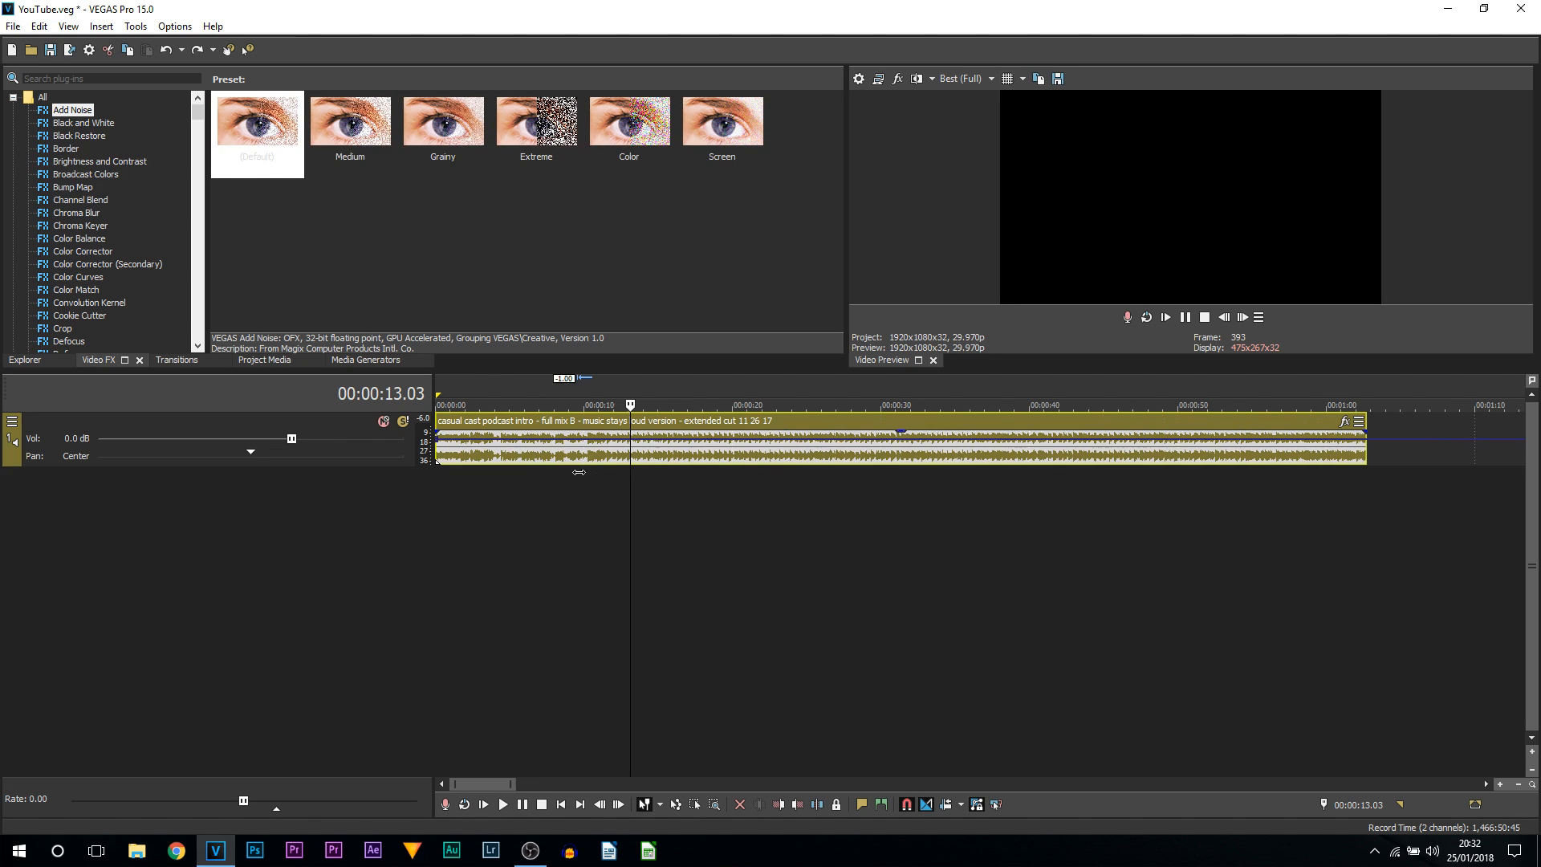
double_click(630, 443)
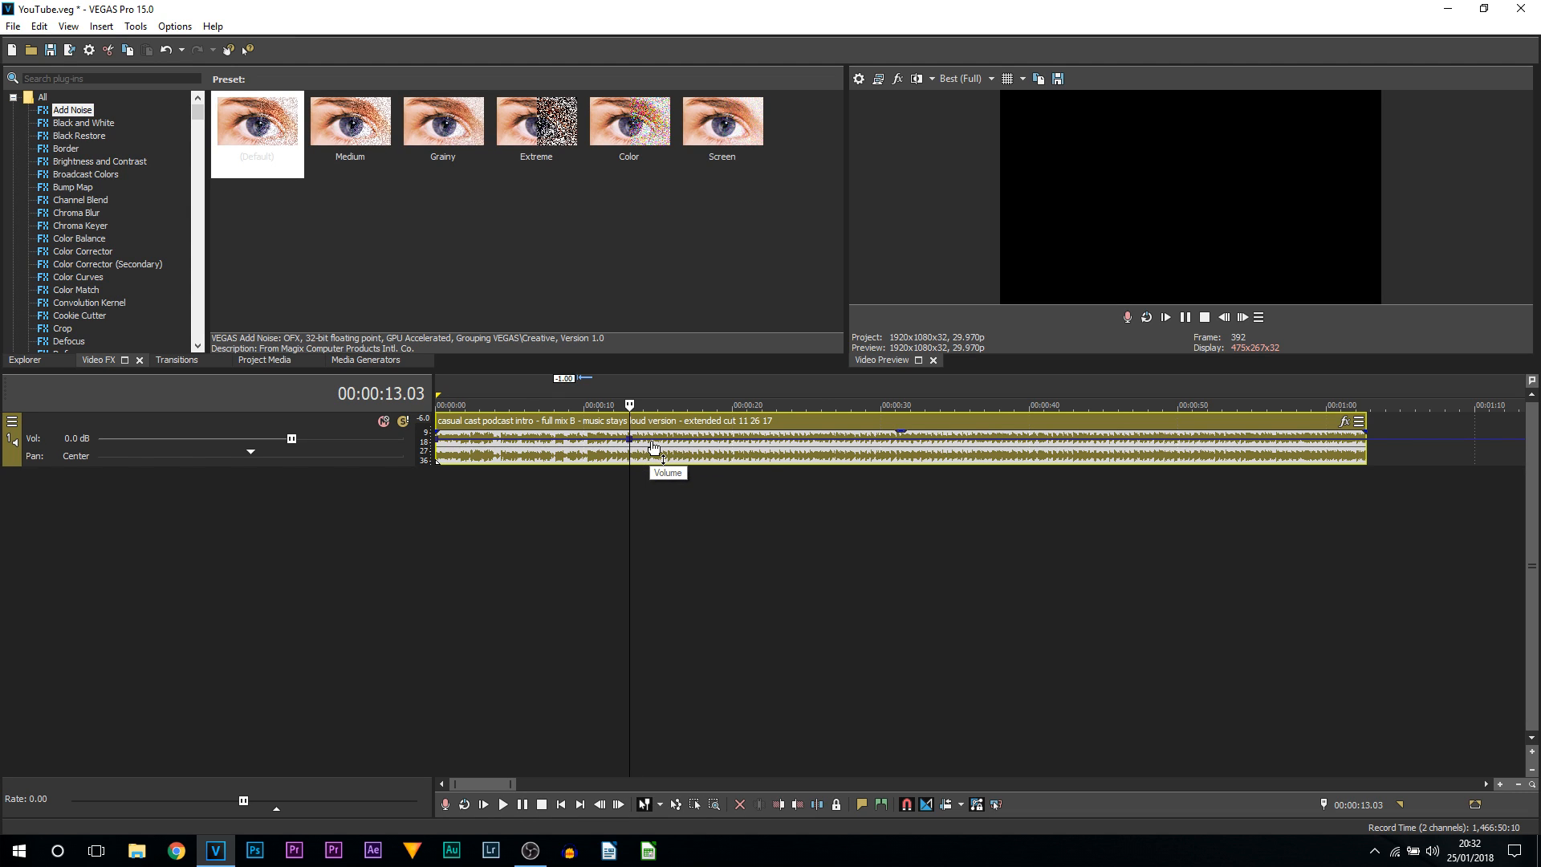
double_click(682, 443)
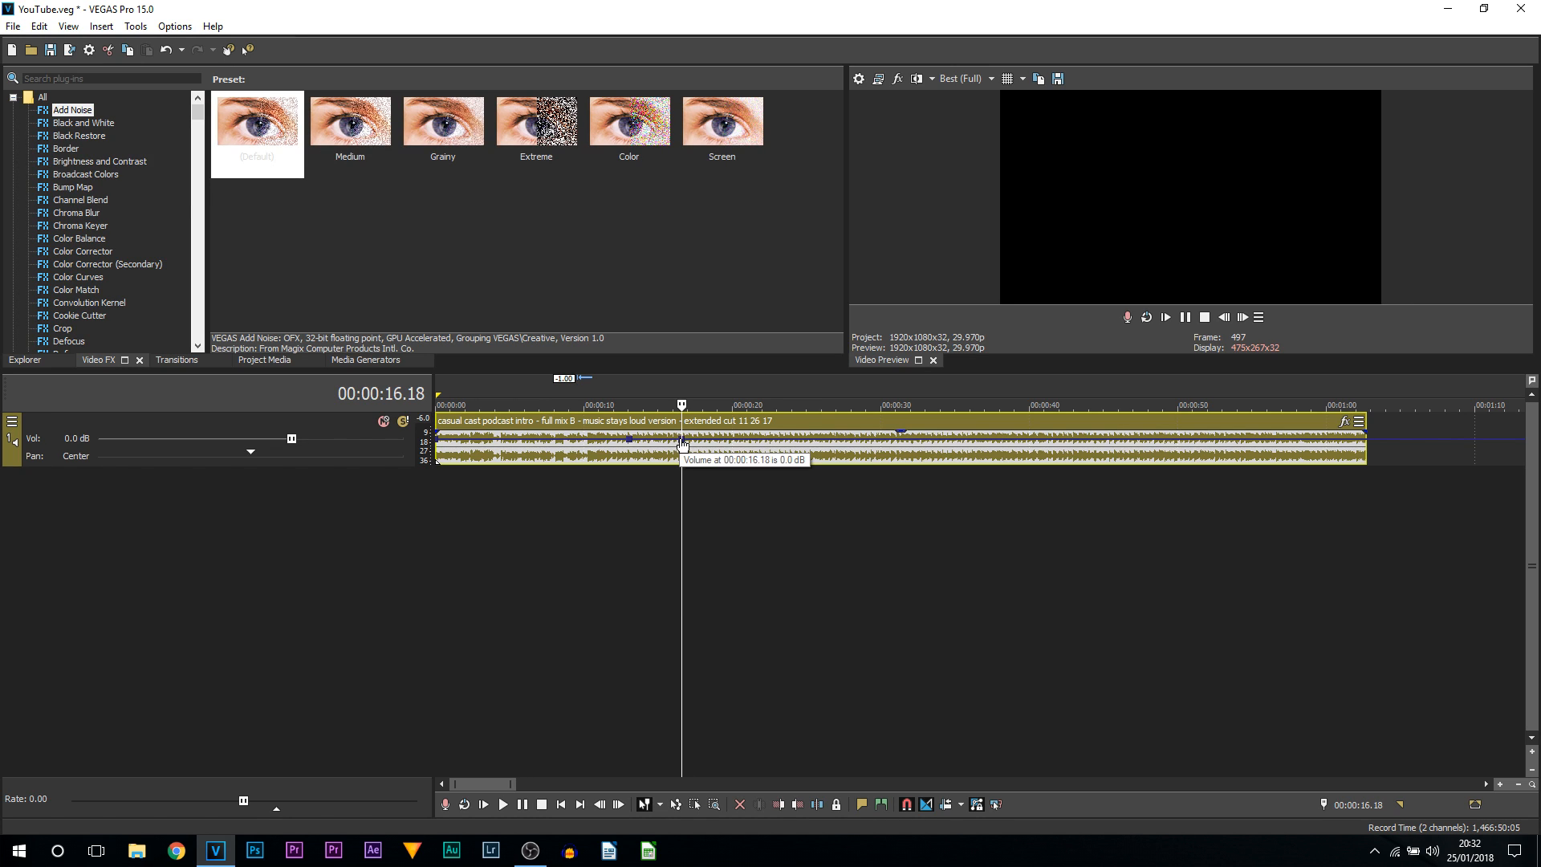
right_click(680, 441)
click(728, 513)
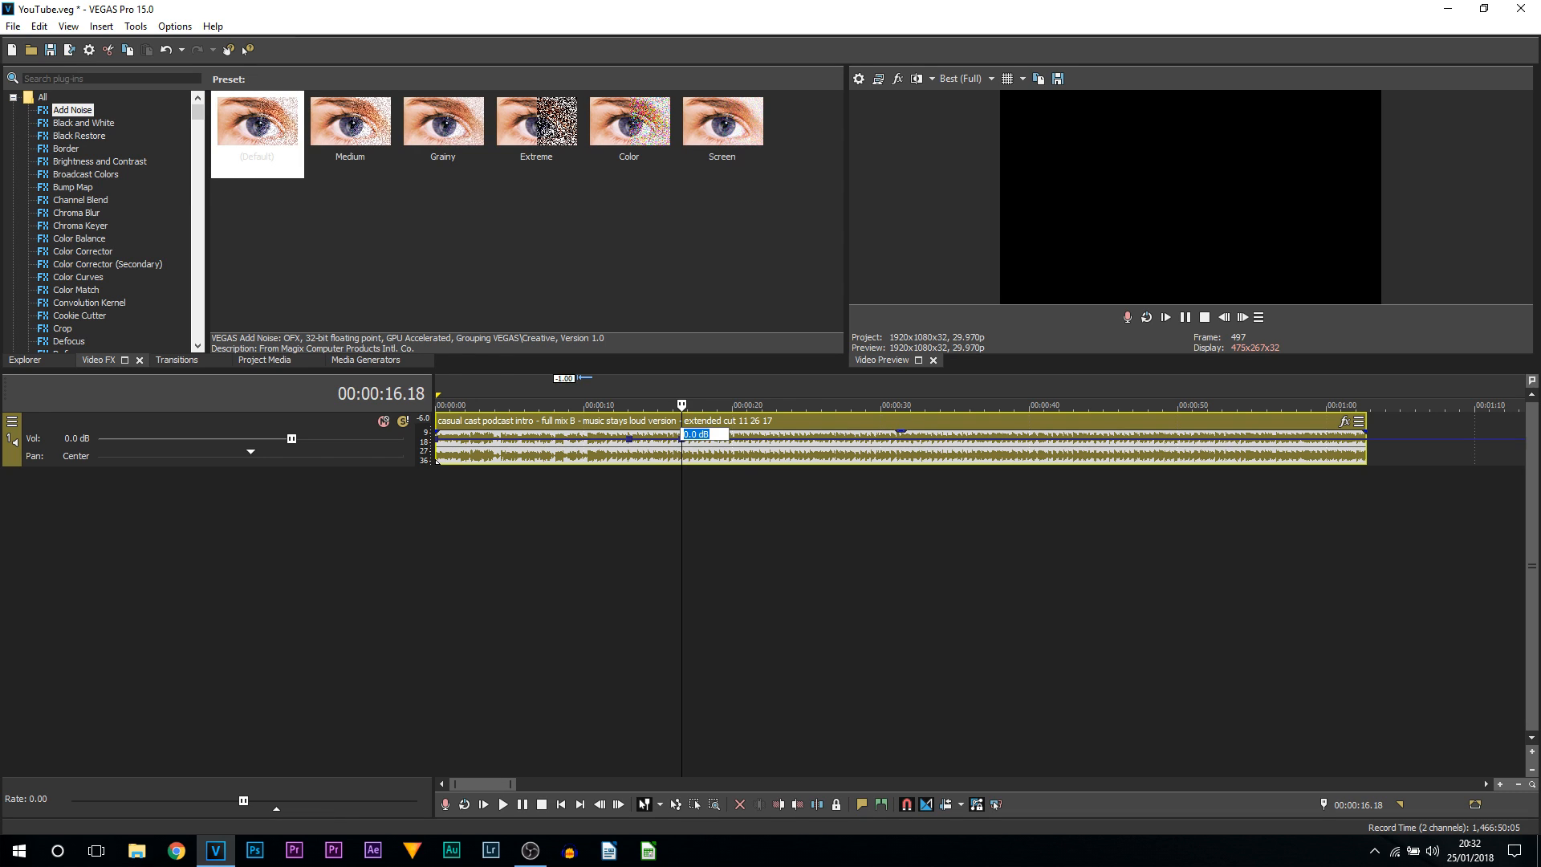
key(Return)
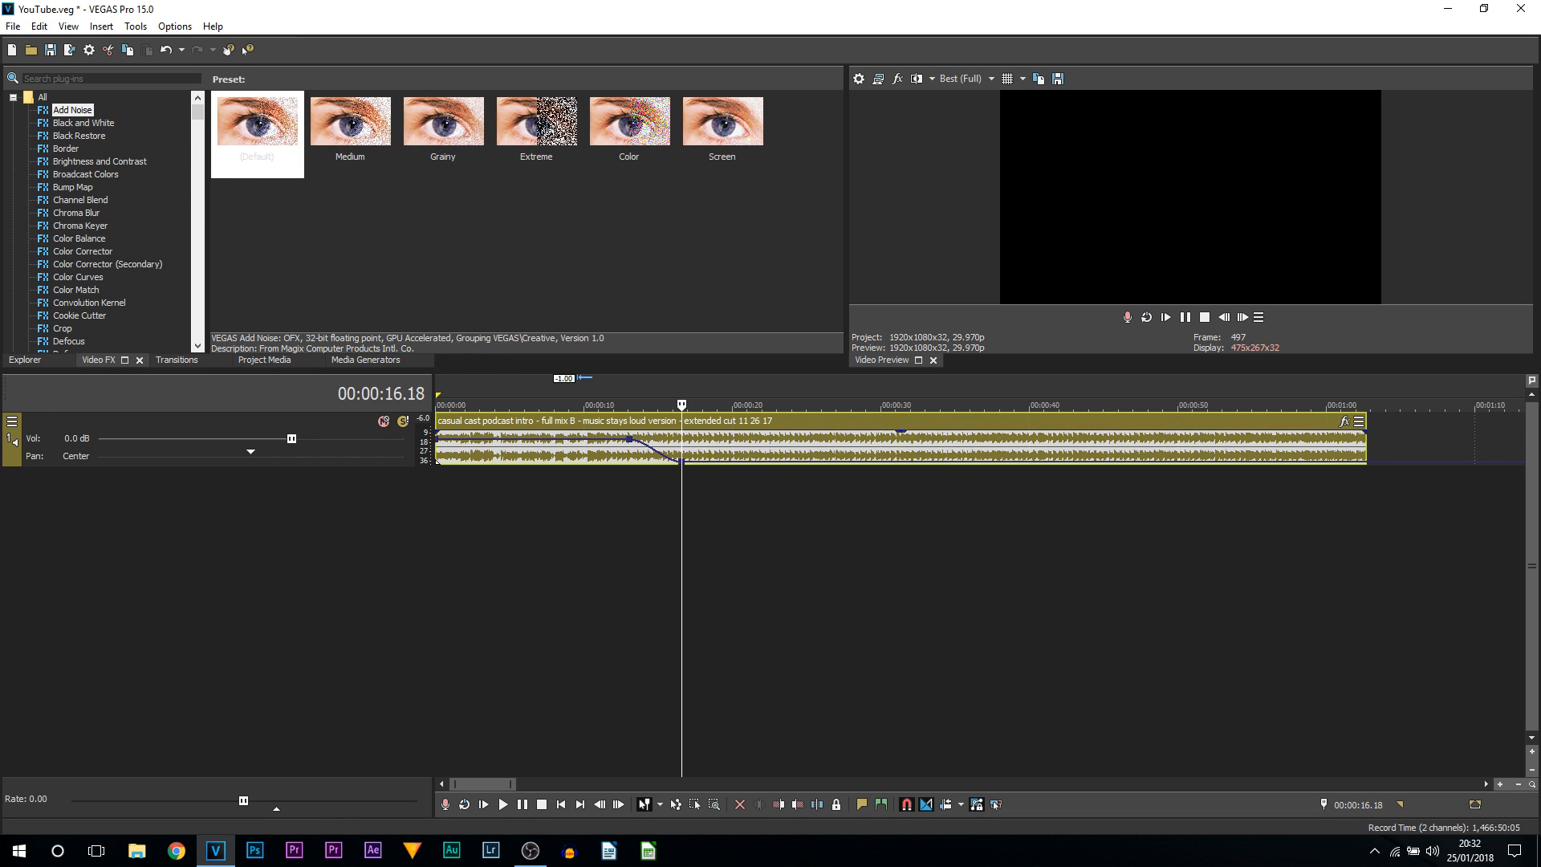
Review the fade types available between the two envelope points, and play the music from 00:00:11.02 across the volume drop.
right_click(651, 451)
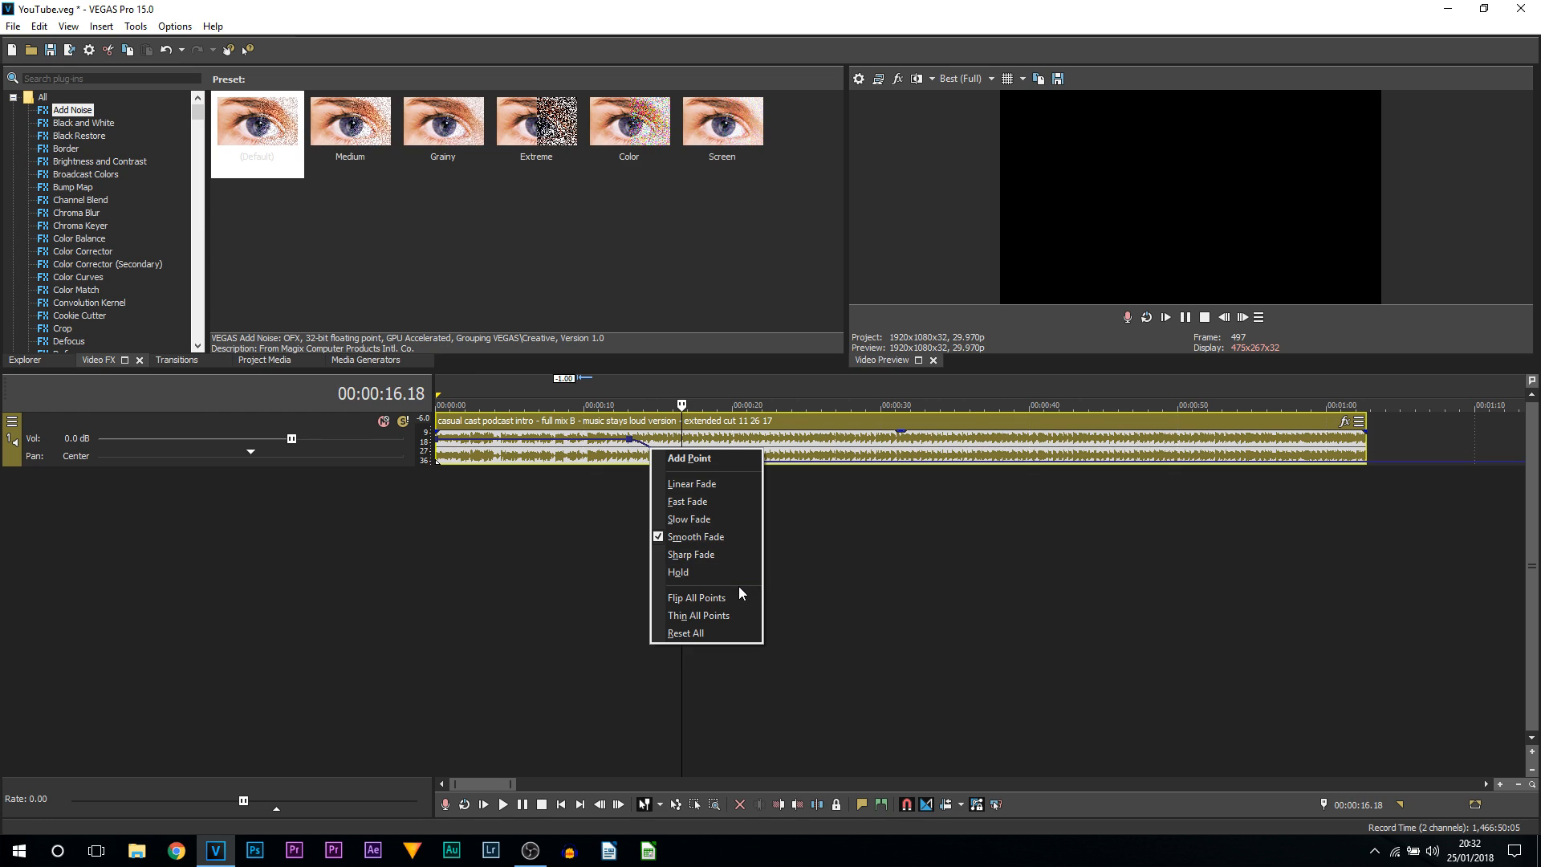
click(620, 558)
click(600, 558)
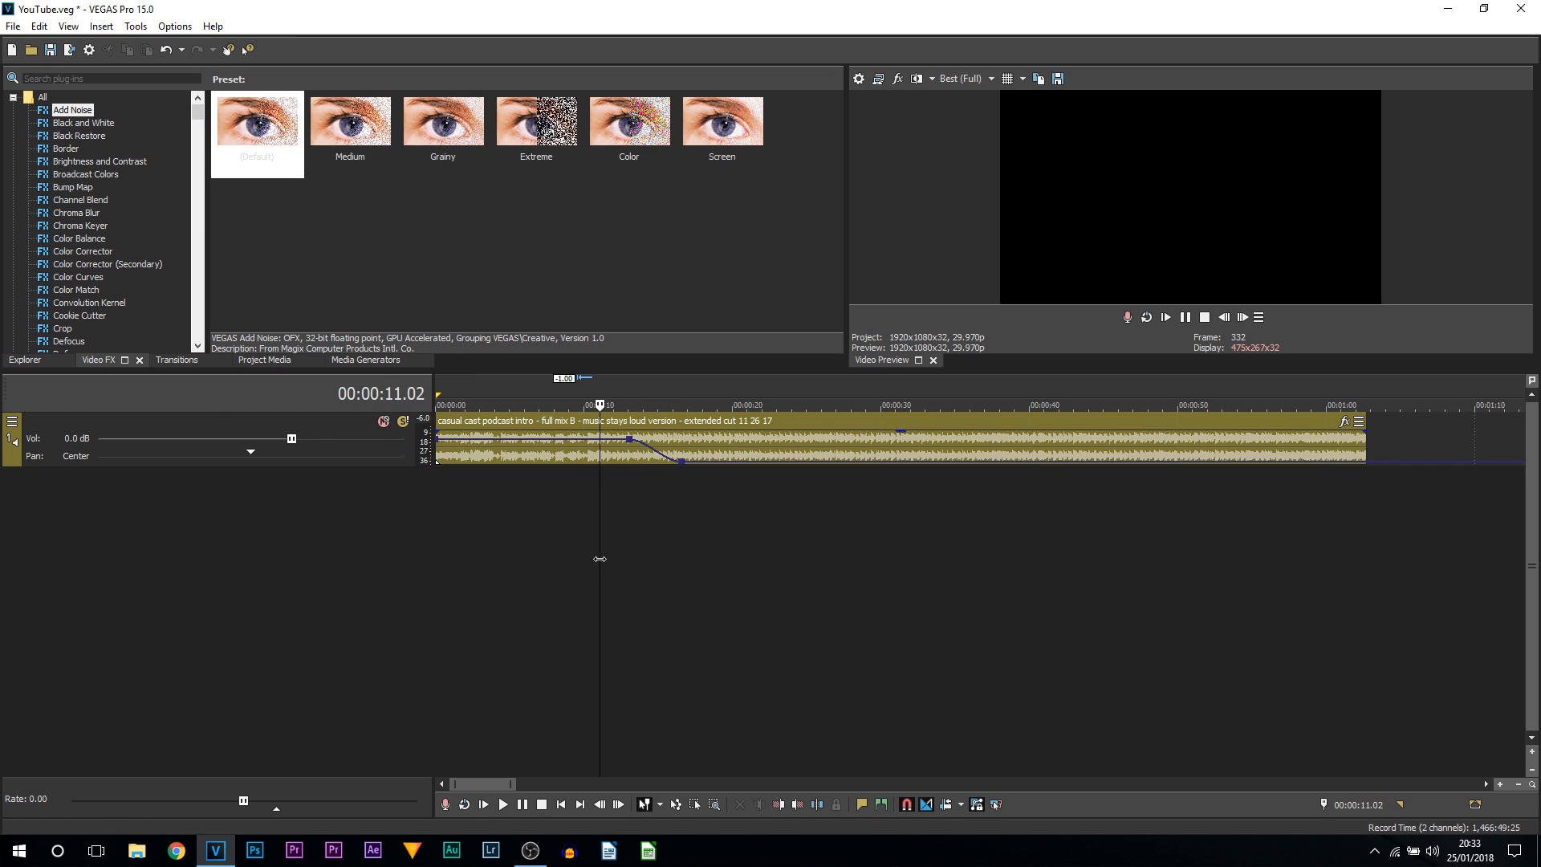
key(space)
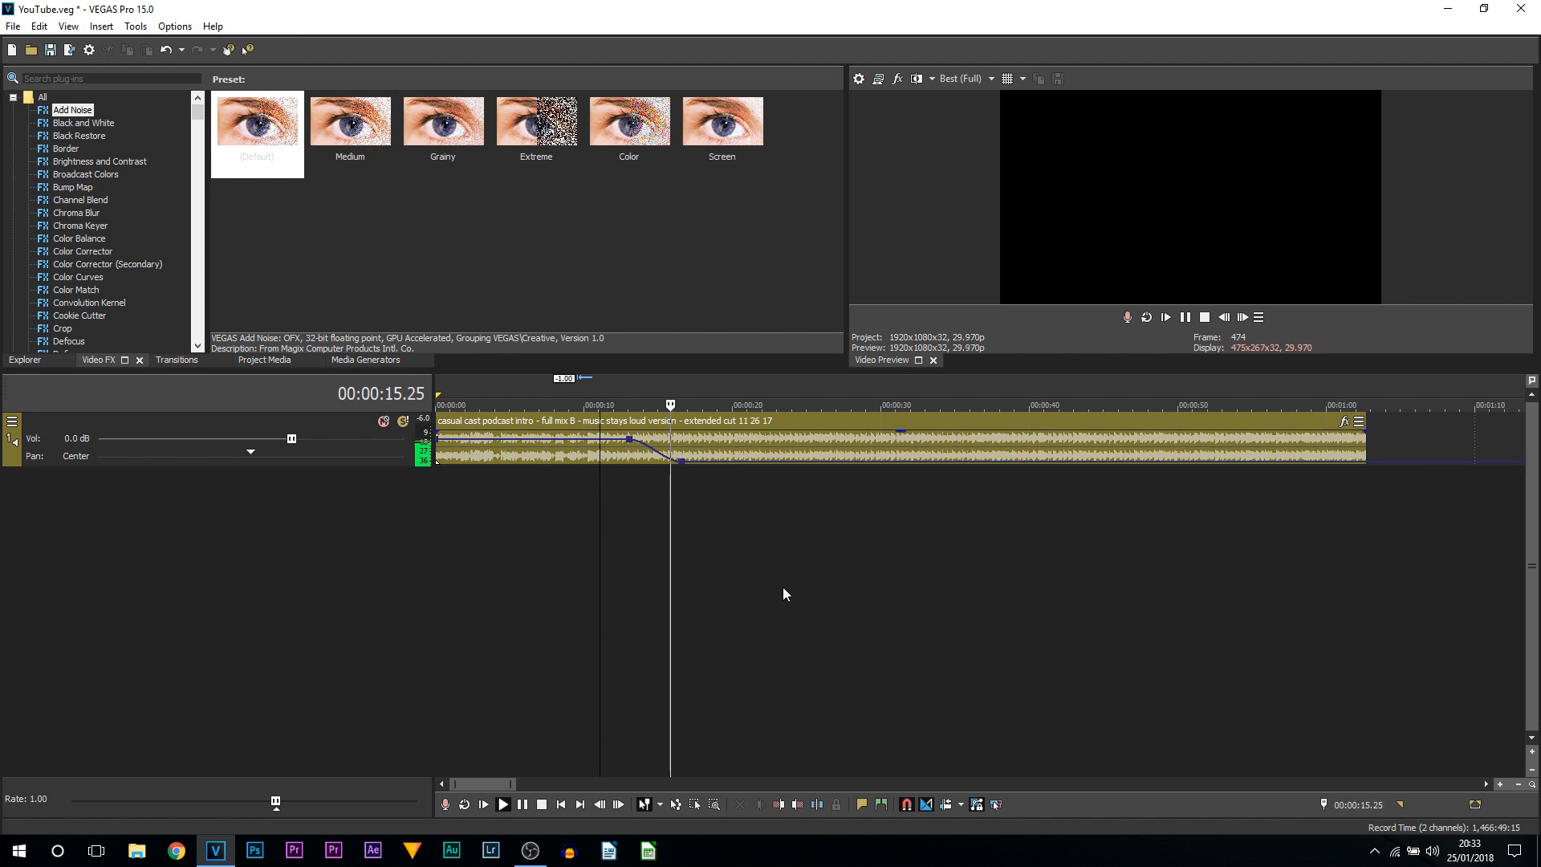
key(space)
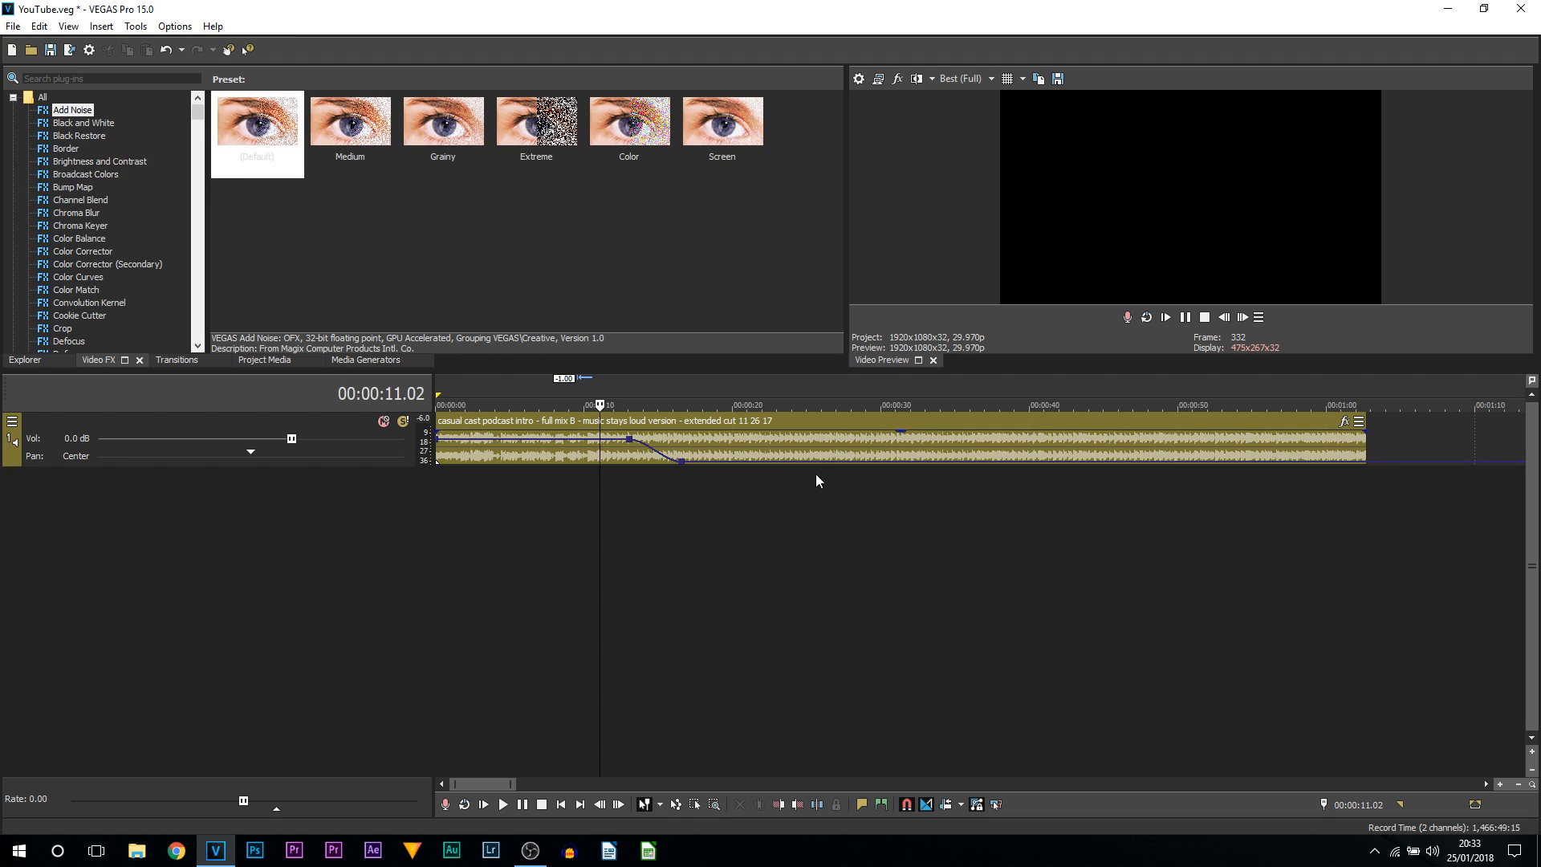
Set the intro music's lowered volume envelope point to -16.0 dB.
mouse_move(682, 463)
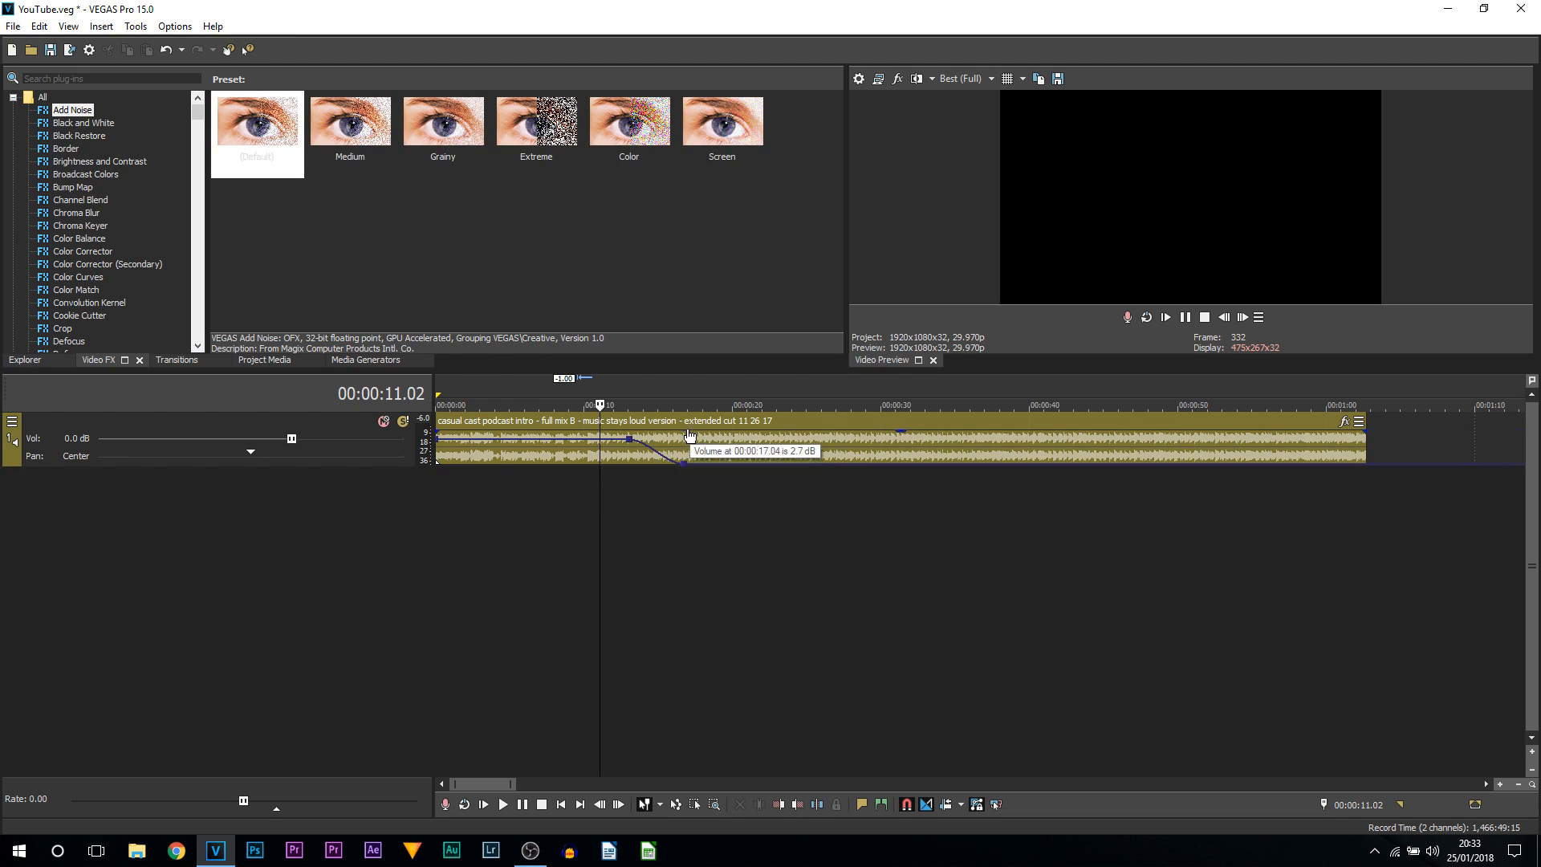
right_click(685, 460)
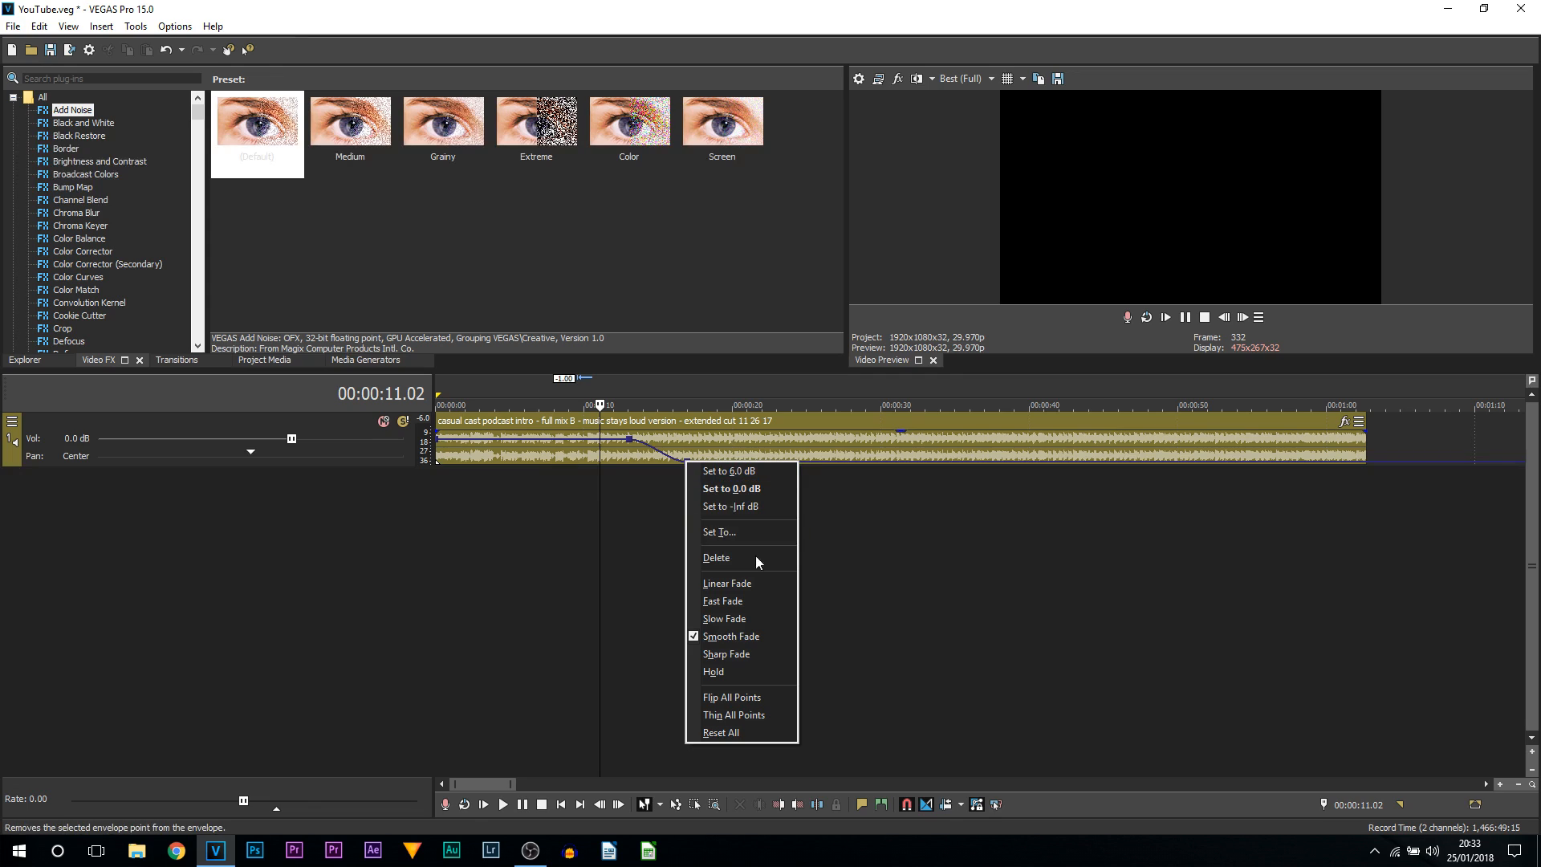
click(752, 530)
key(Return)
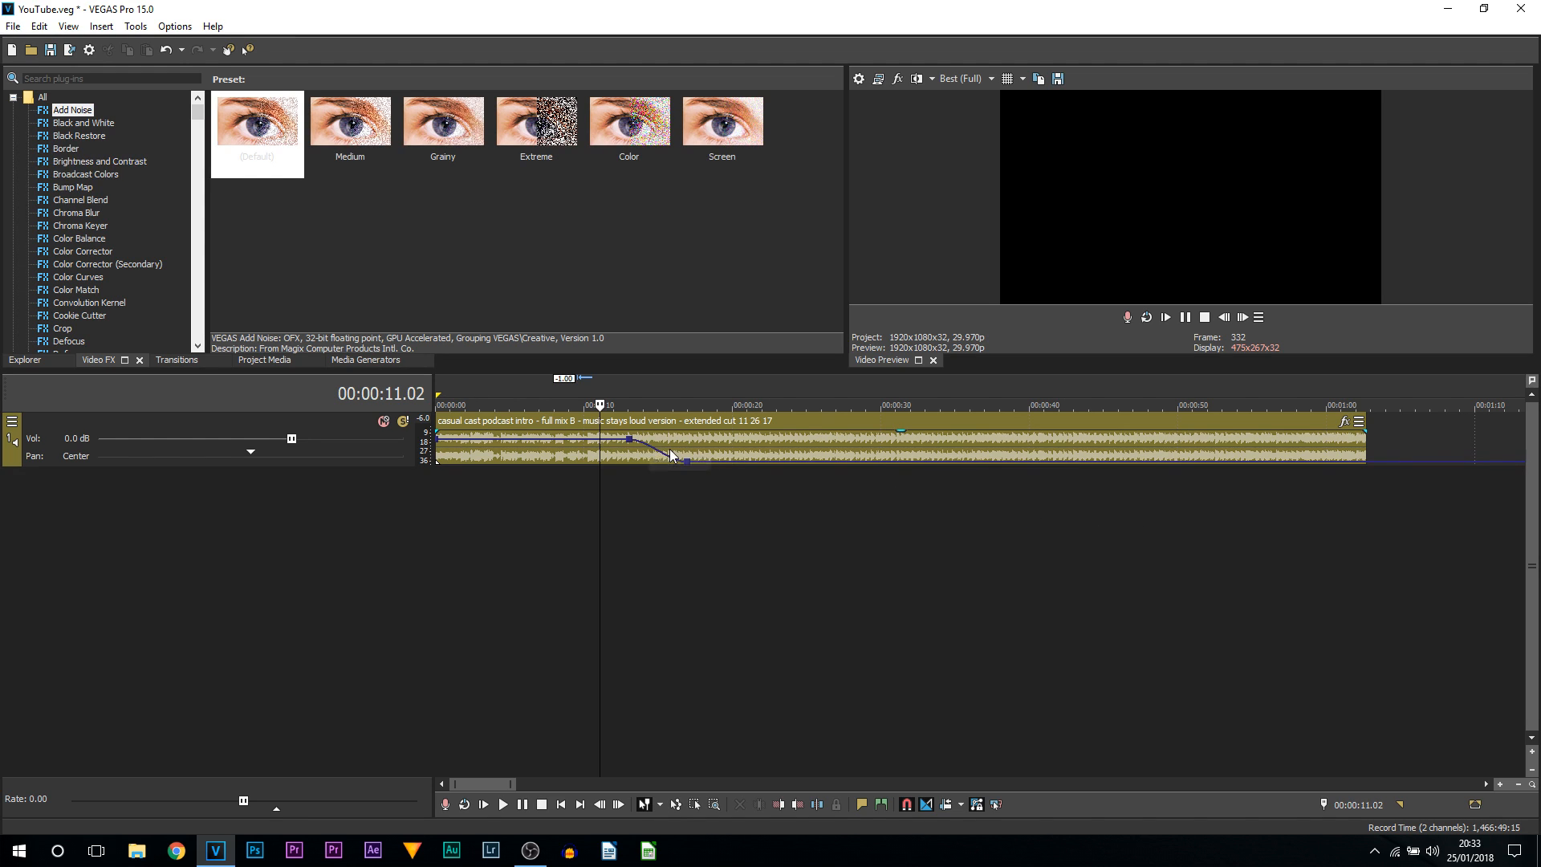
Add two envelope points at about 00:00:38 and 00:00:42.04, and set the last one to 0.0 dB.
click(1004, 475)
double_click(1059, 473)
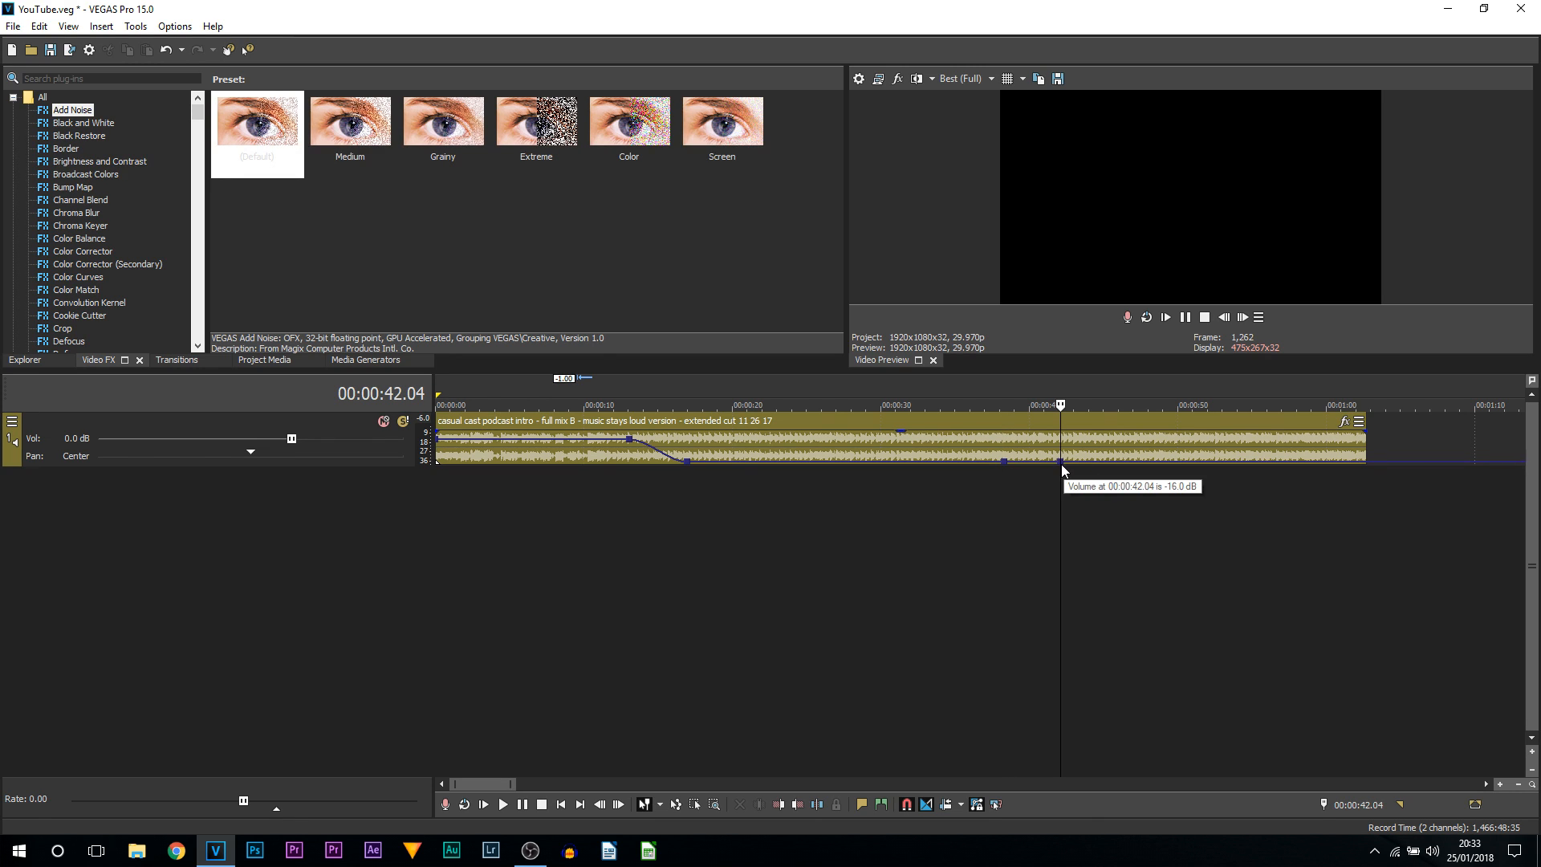
right_click(1061, 466)
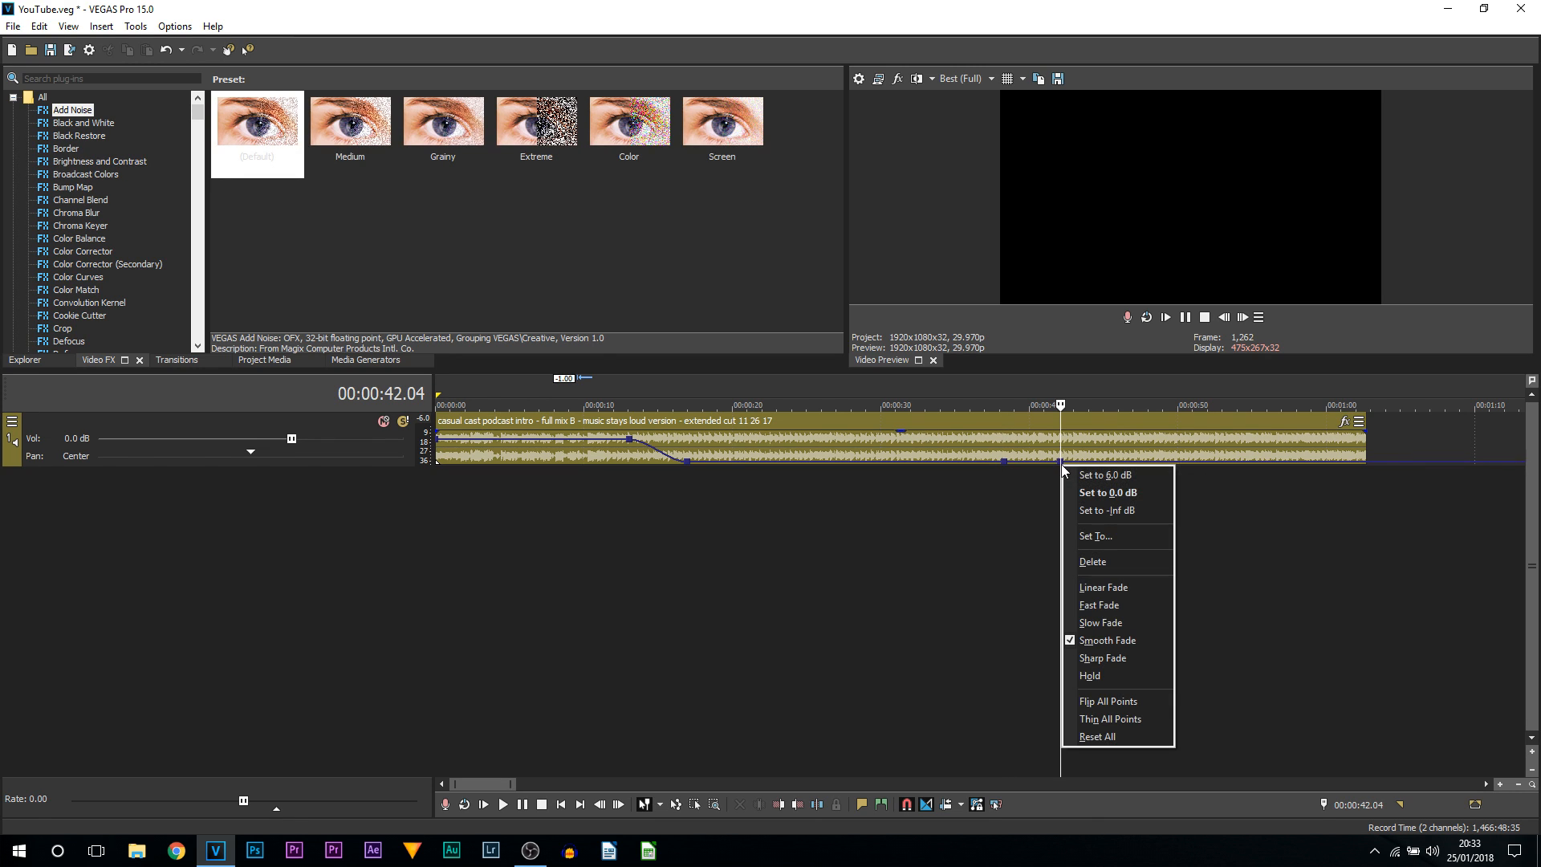
click(1148, 494)
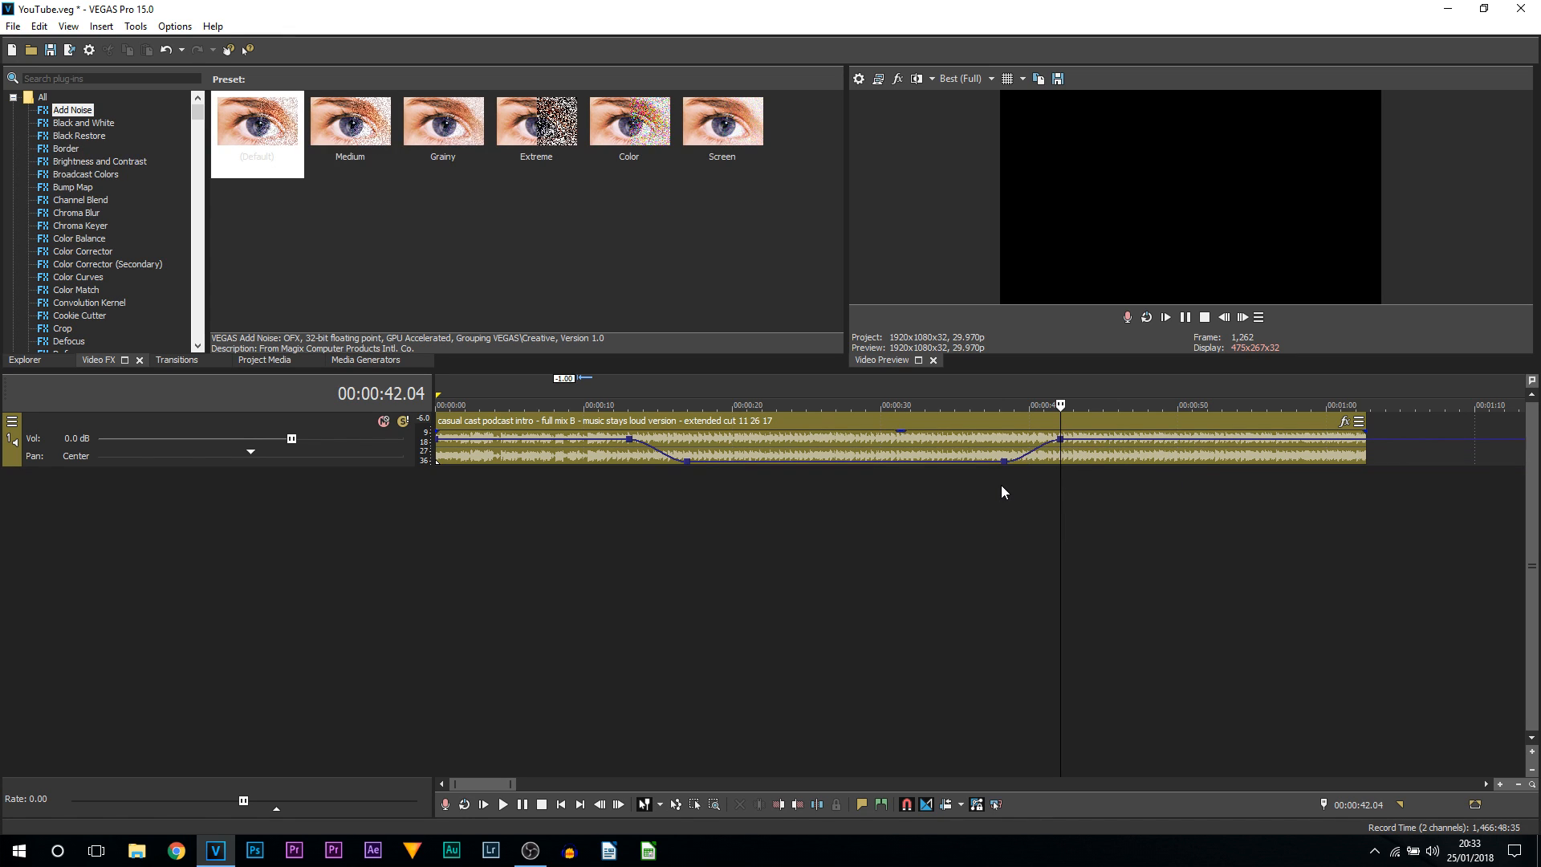
Play the intro music from 00:00:36.24 across the section where its volume rises again.
click(982, 504)
key(space)
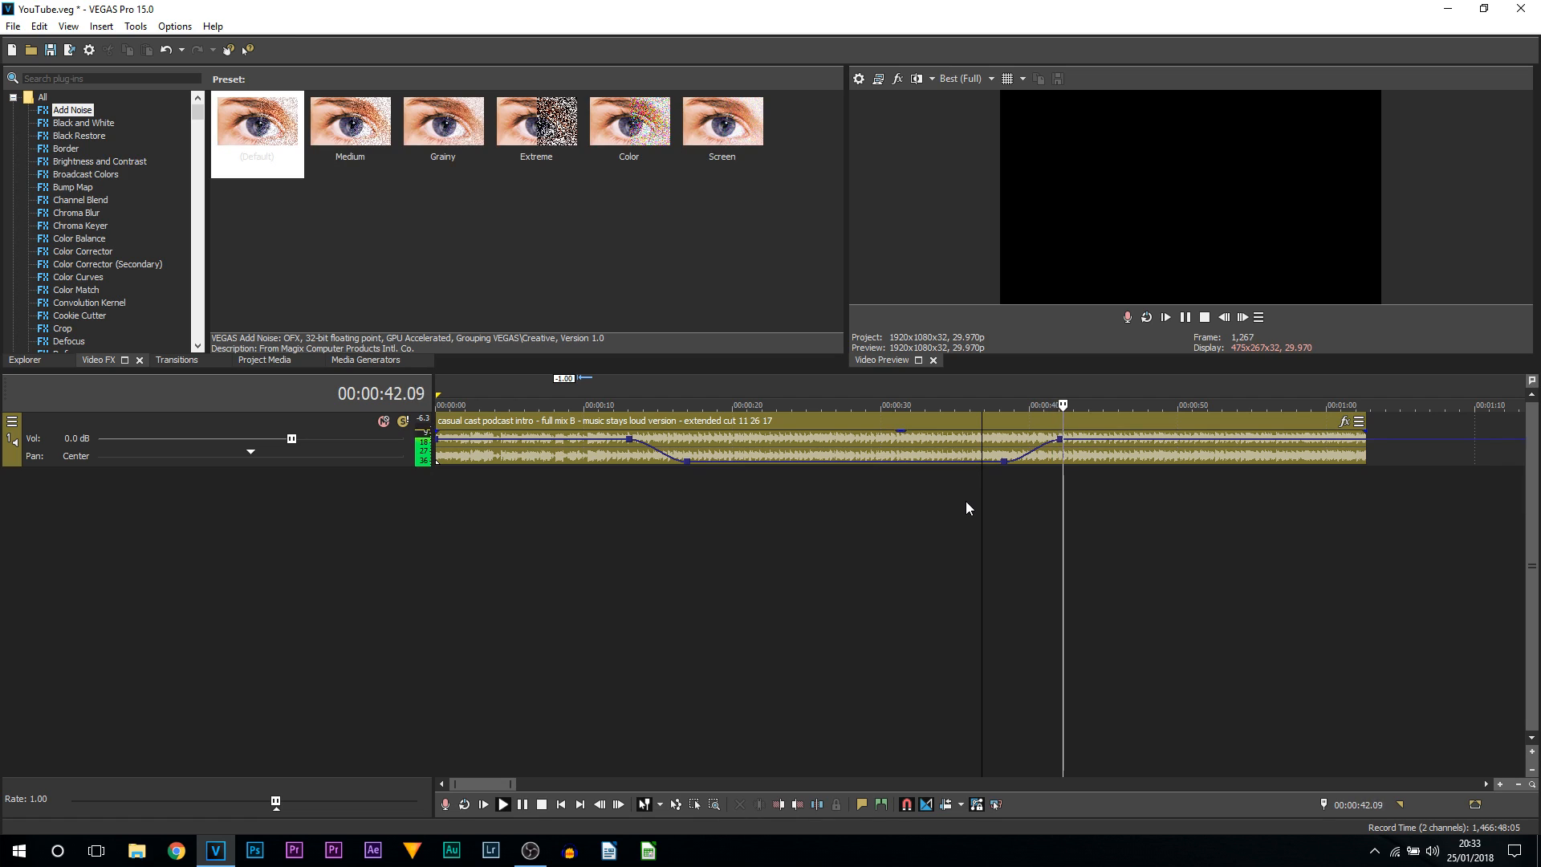
key(space)
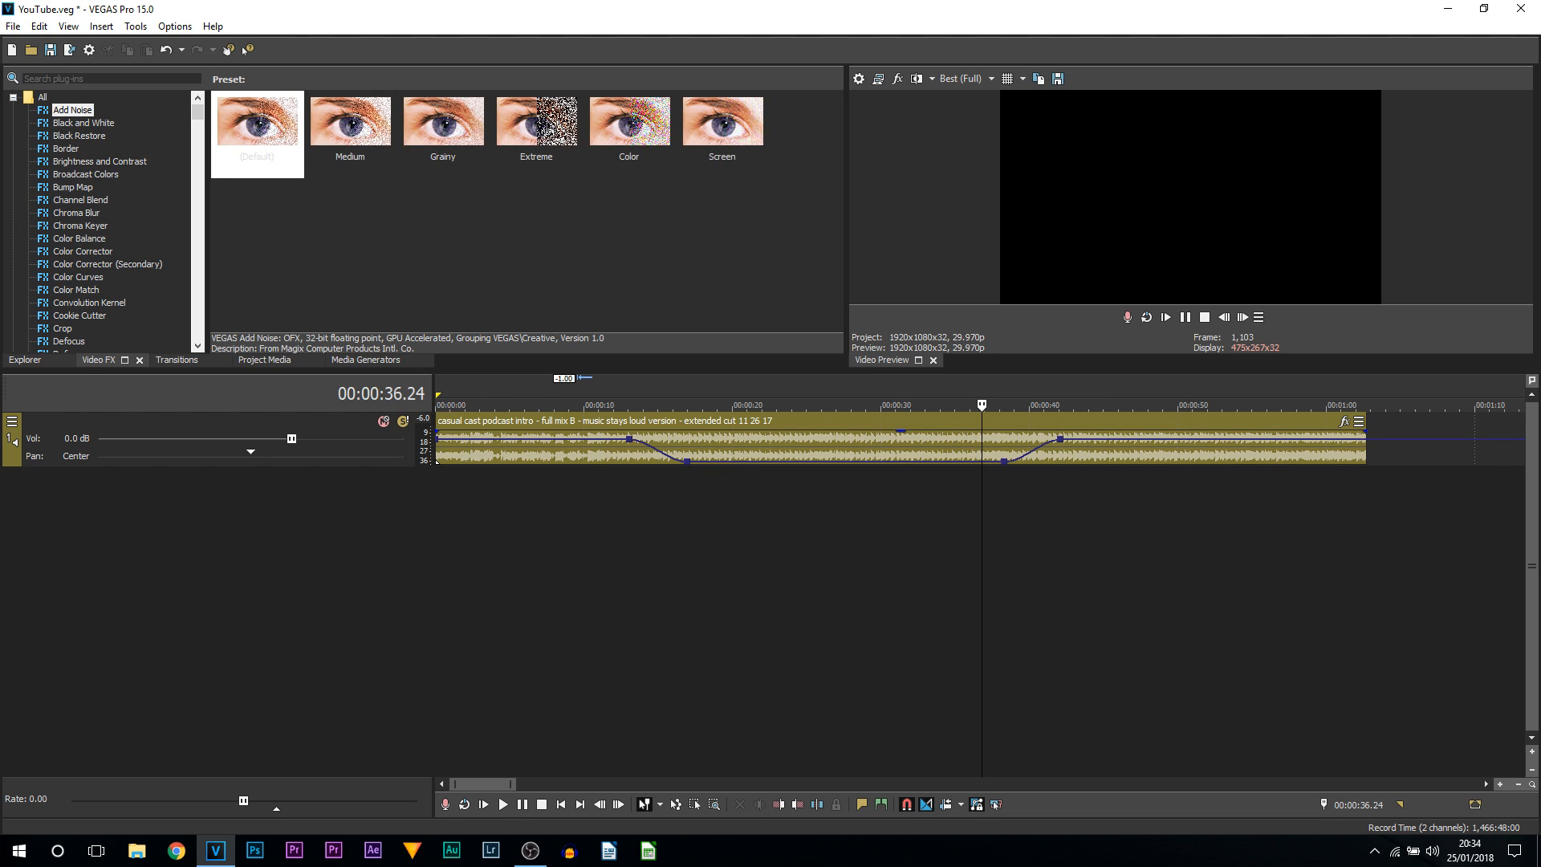
Set the video preview quality to Preview (Auto), and look at the resolution options offered under Best.
click(967, 83)
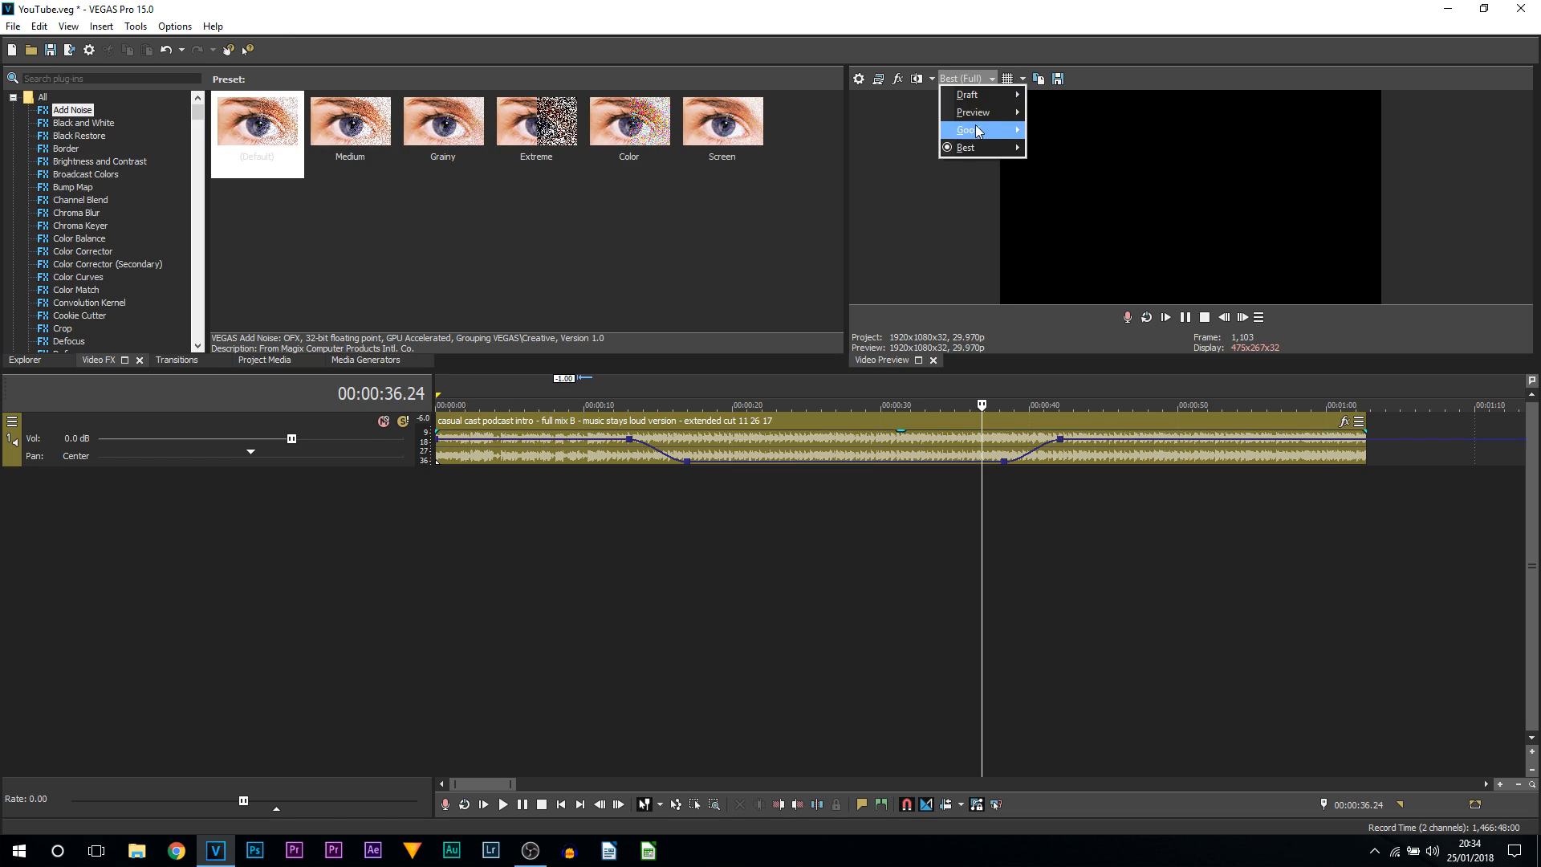
mouse_move(984, 116)
click(1060, 114)
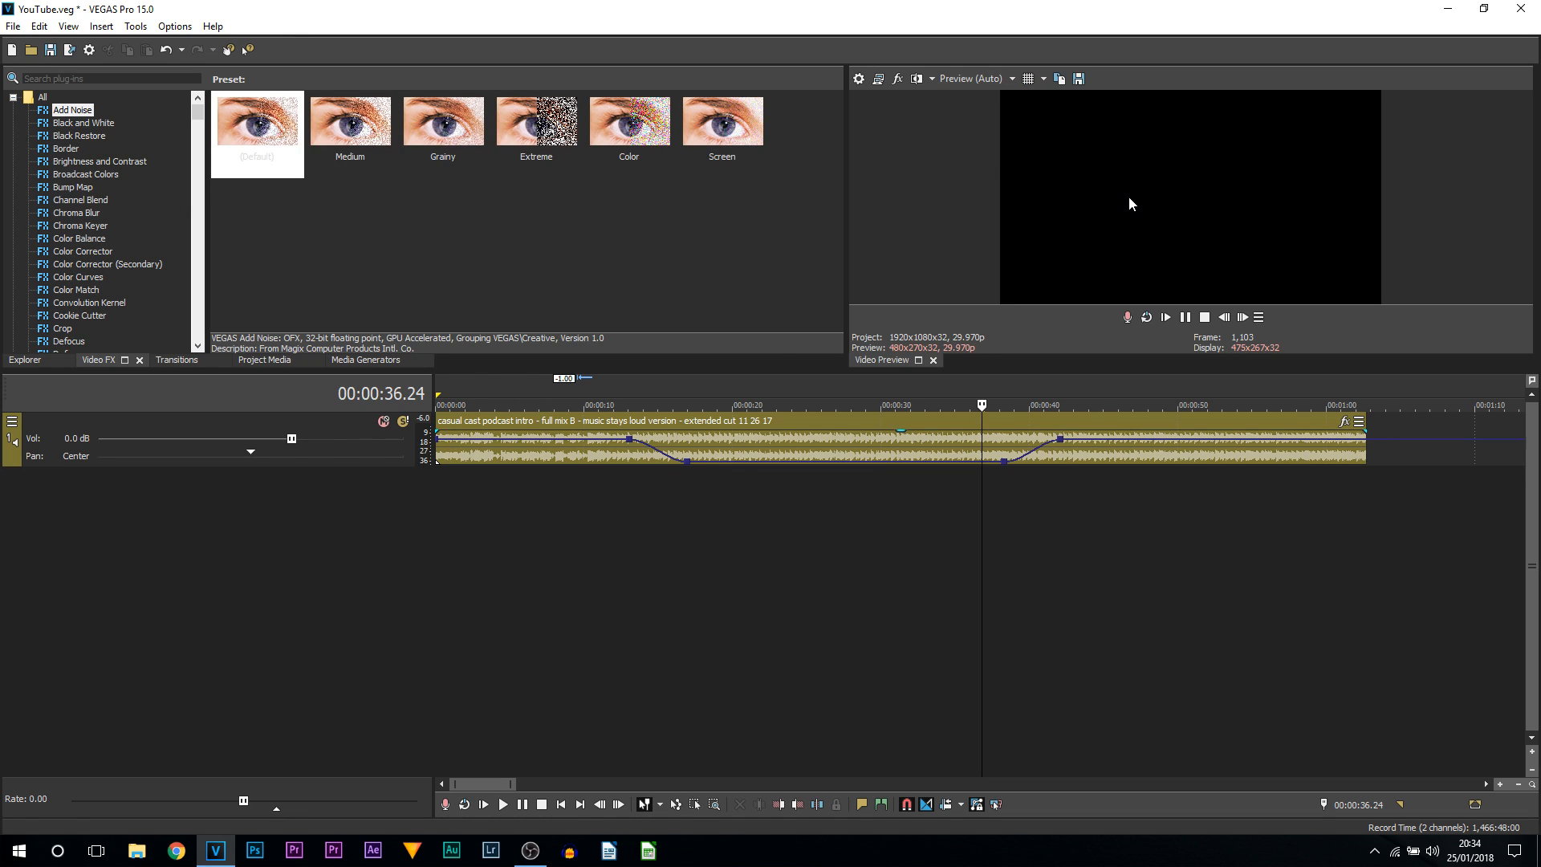
click(963, 77)
mouse_move(977, 111)
click(1042, 111)
click(1010, 77)
mouse_move(1003, 147)
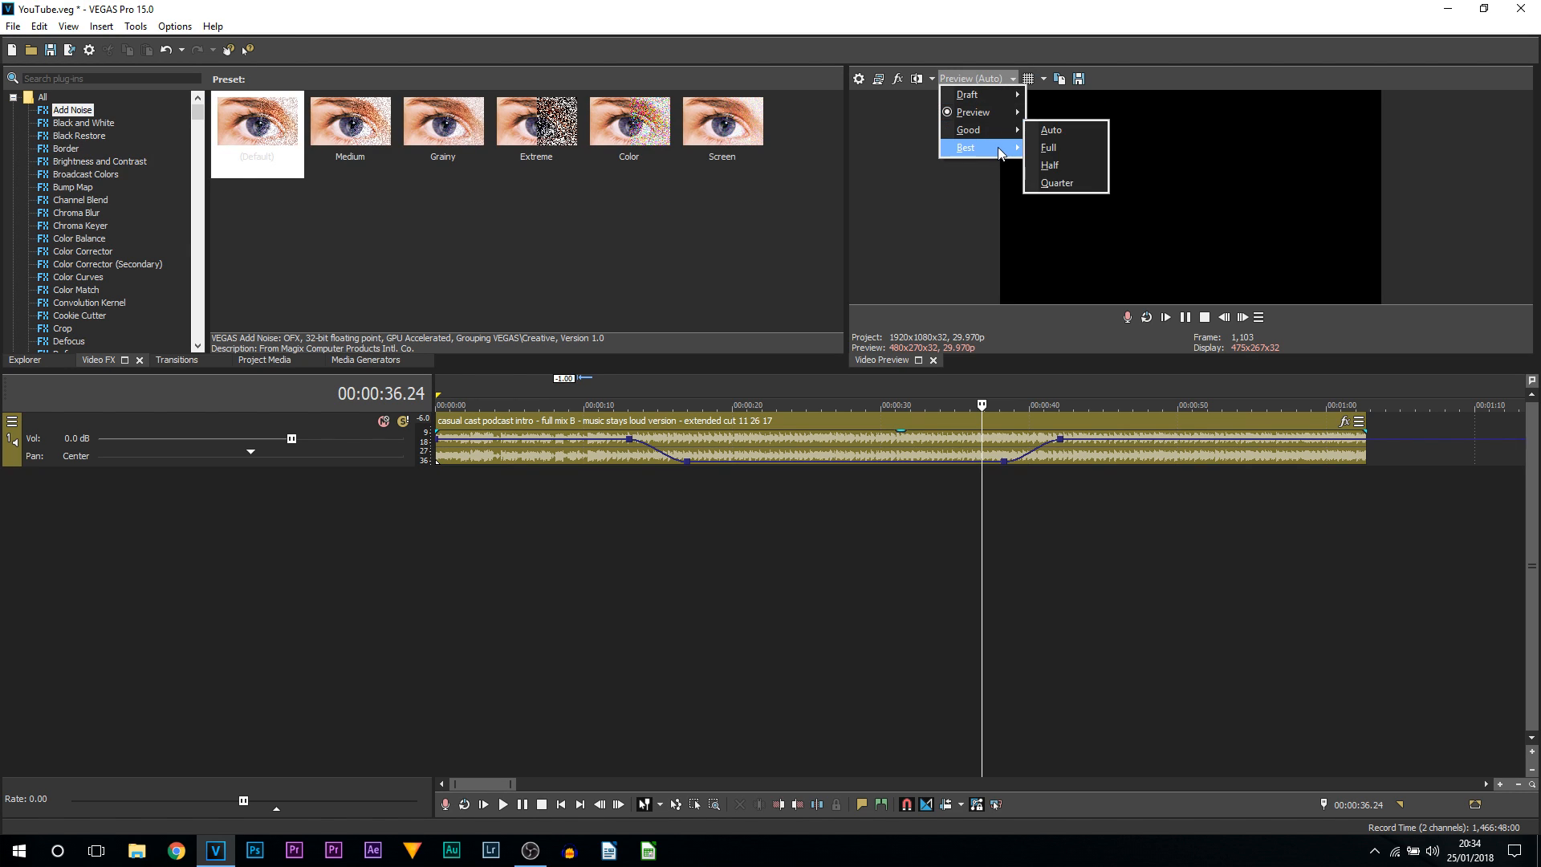
click(873, 190)
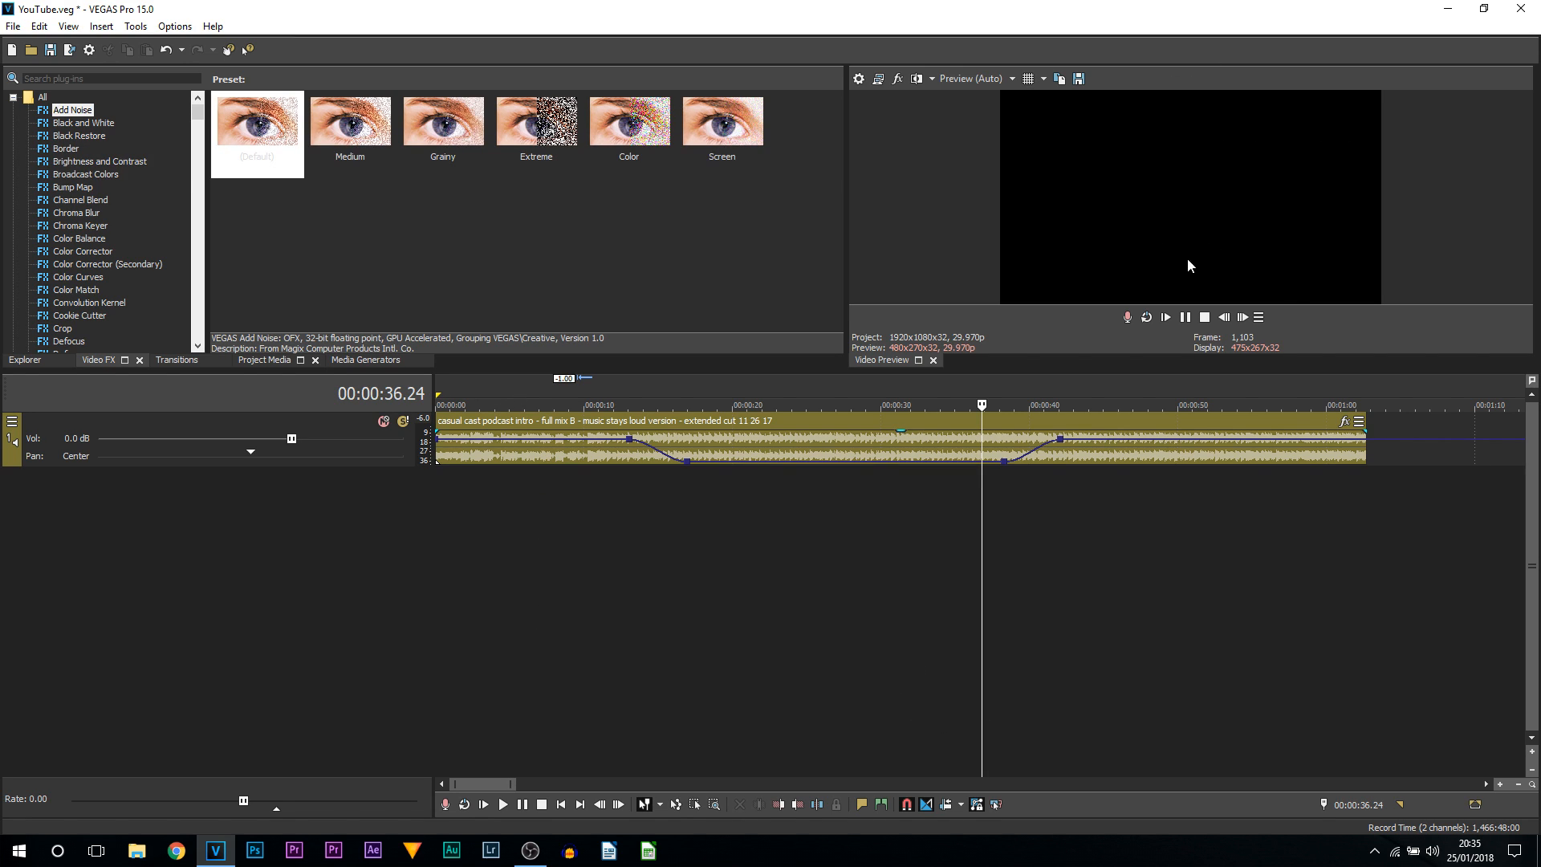
Make the upper windows slightly taller than the timeline allowed, and browse the Video FX, Transitions and Media Generators lists.
drag(1051, 375, 1041, 481)
drag(1052, 367, 1086, 386)
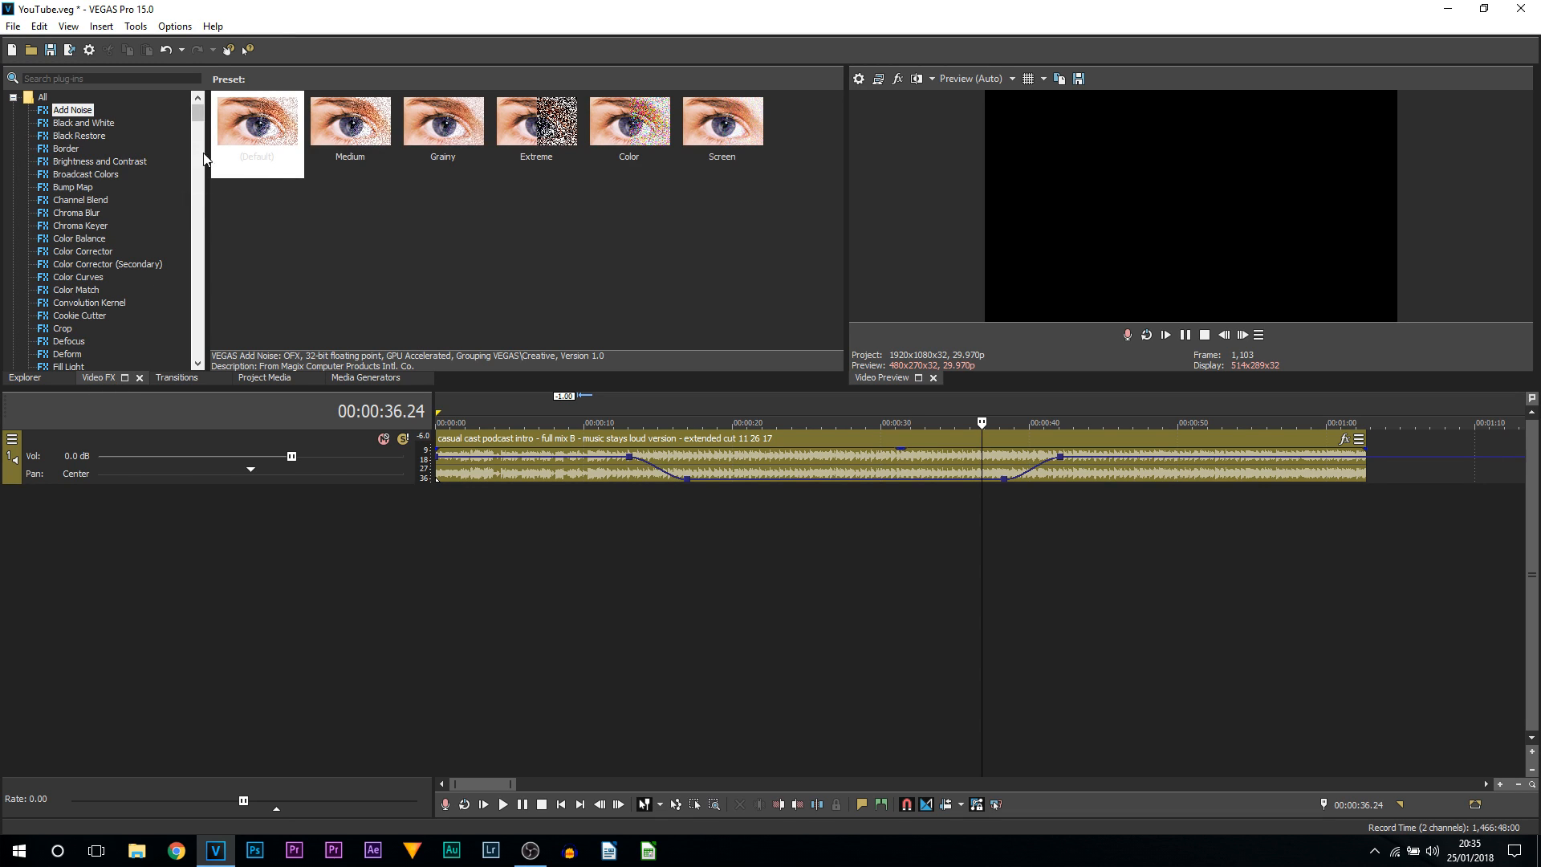
mouse_move(199, 109)
mouse_down()
mouse_move(212, 164)
mouse_move(201, 134)
mouse_up()
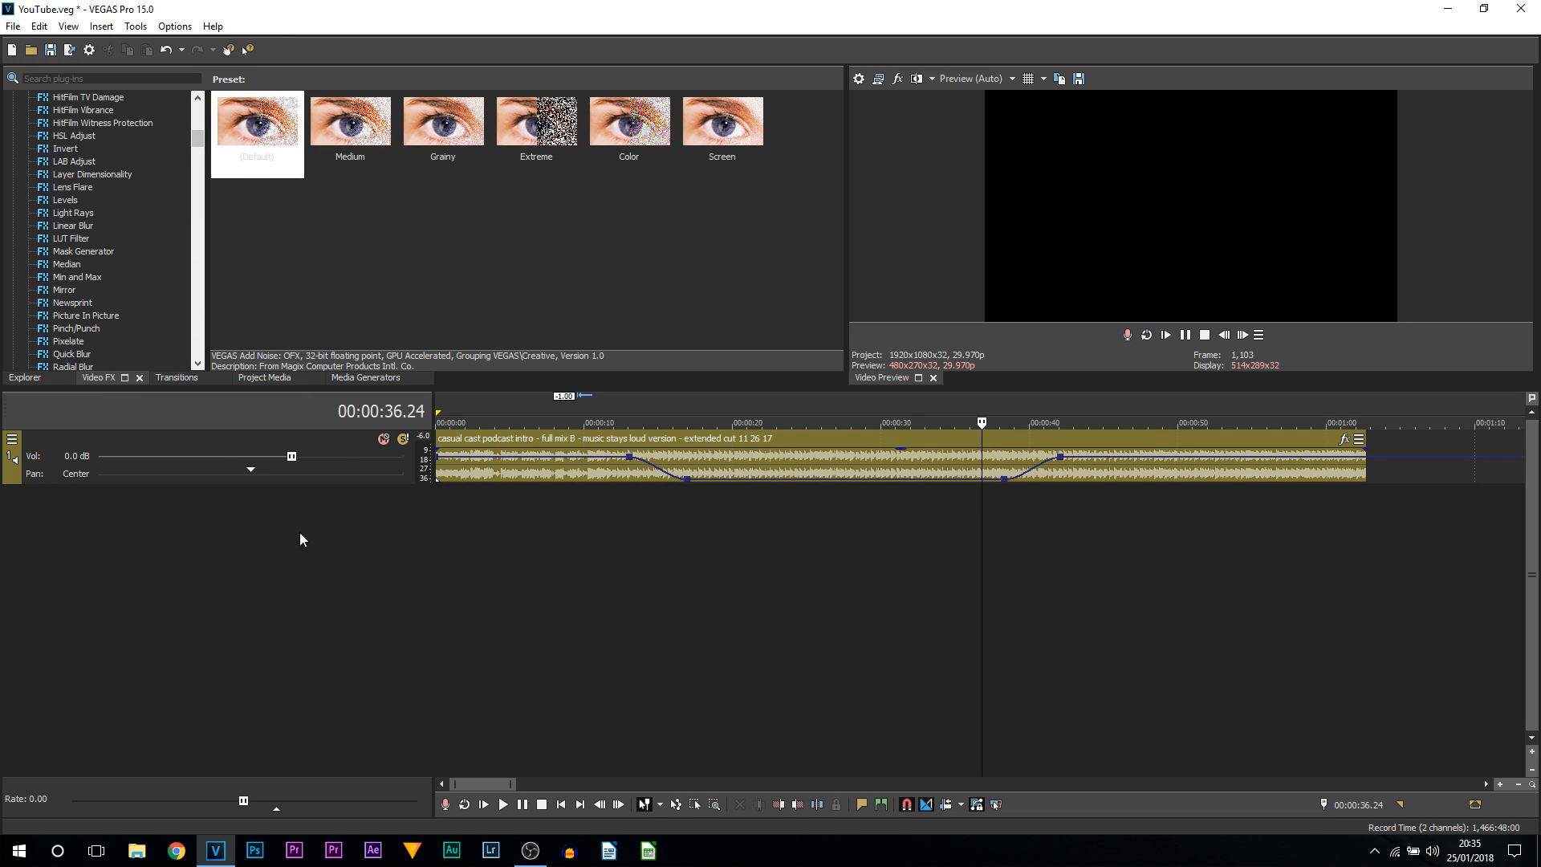
click(185, 377)
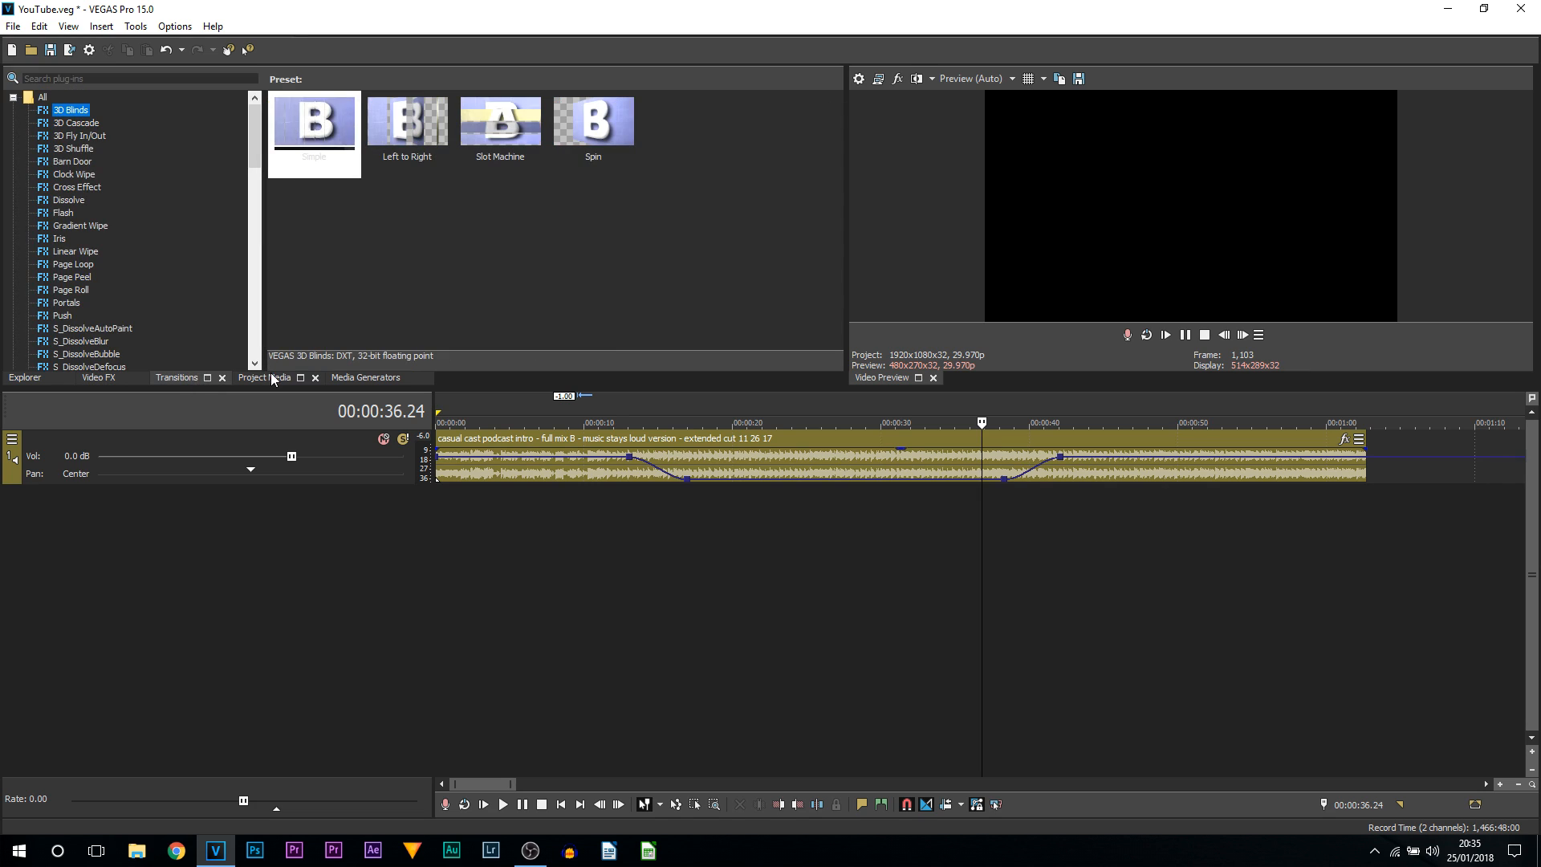
click(365, 377)
scroll(121, 306, down, 1)
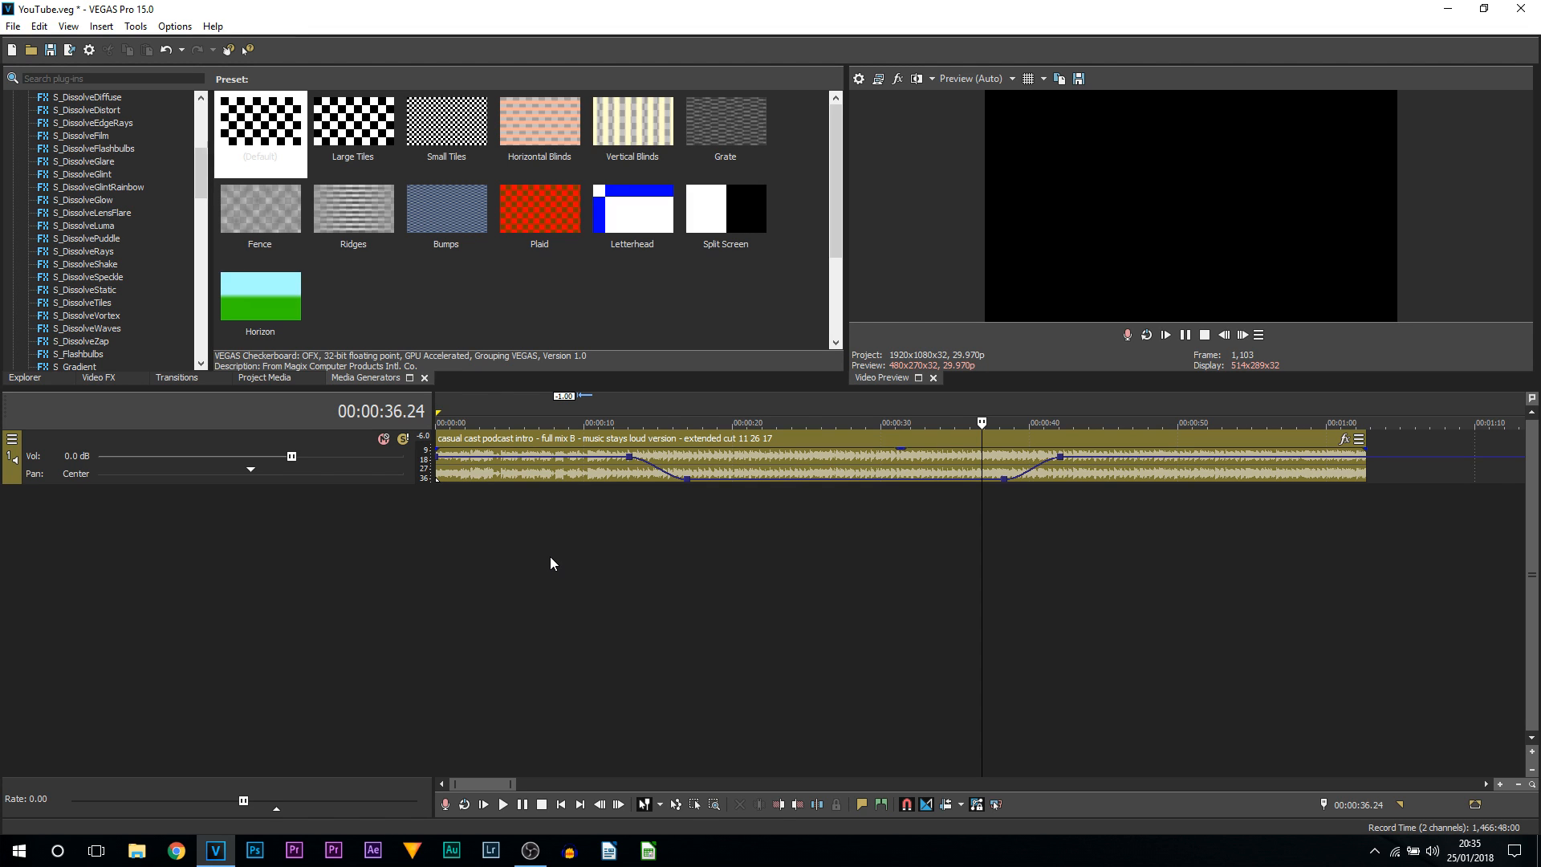
Dock the Media Generators window beside the video preview, widen it, and browse the ProType Titler presets.
drag(367, 380, 1325, 225)
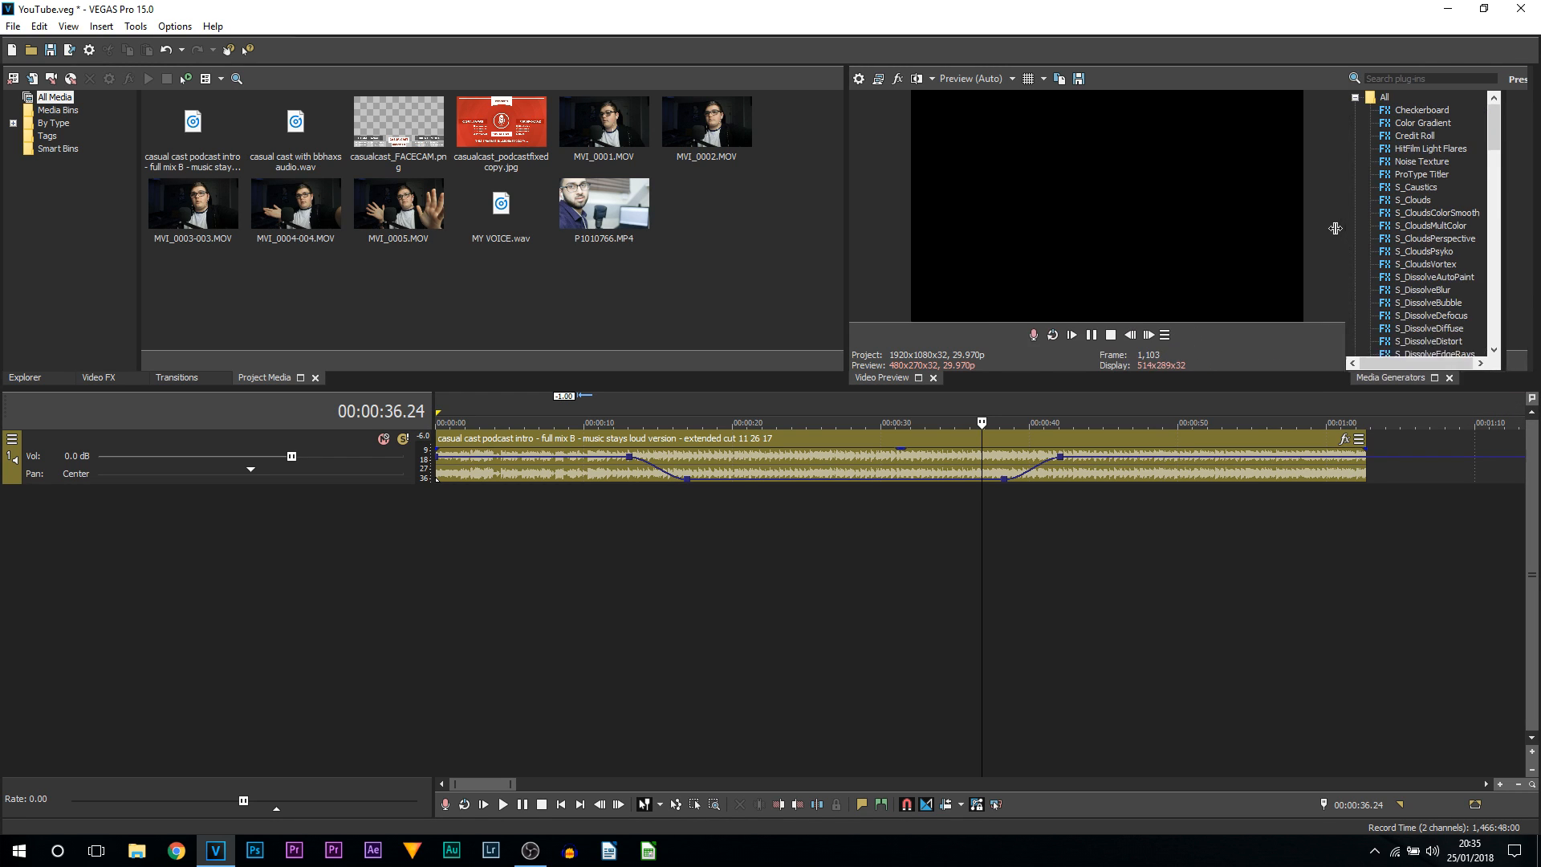
drag(1511, 302, 1465, 305)
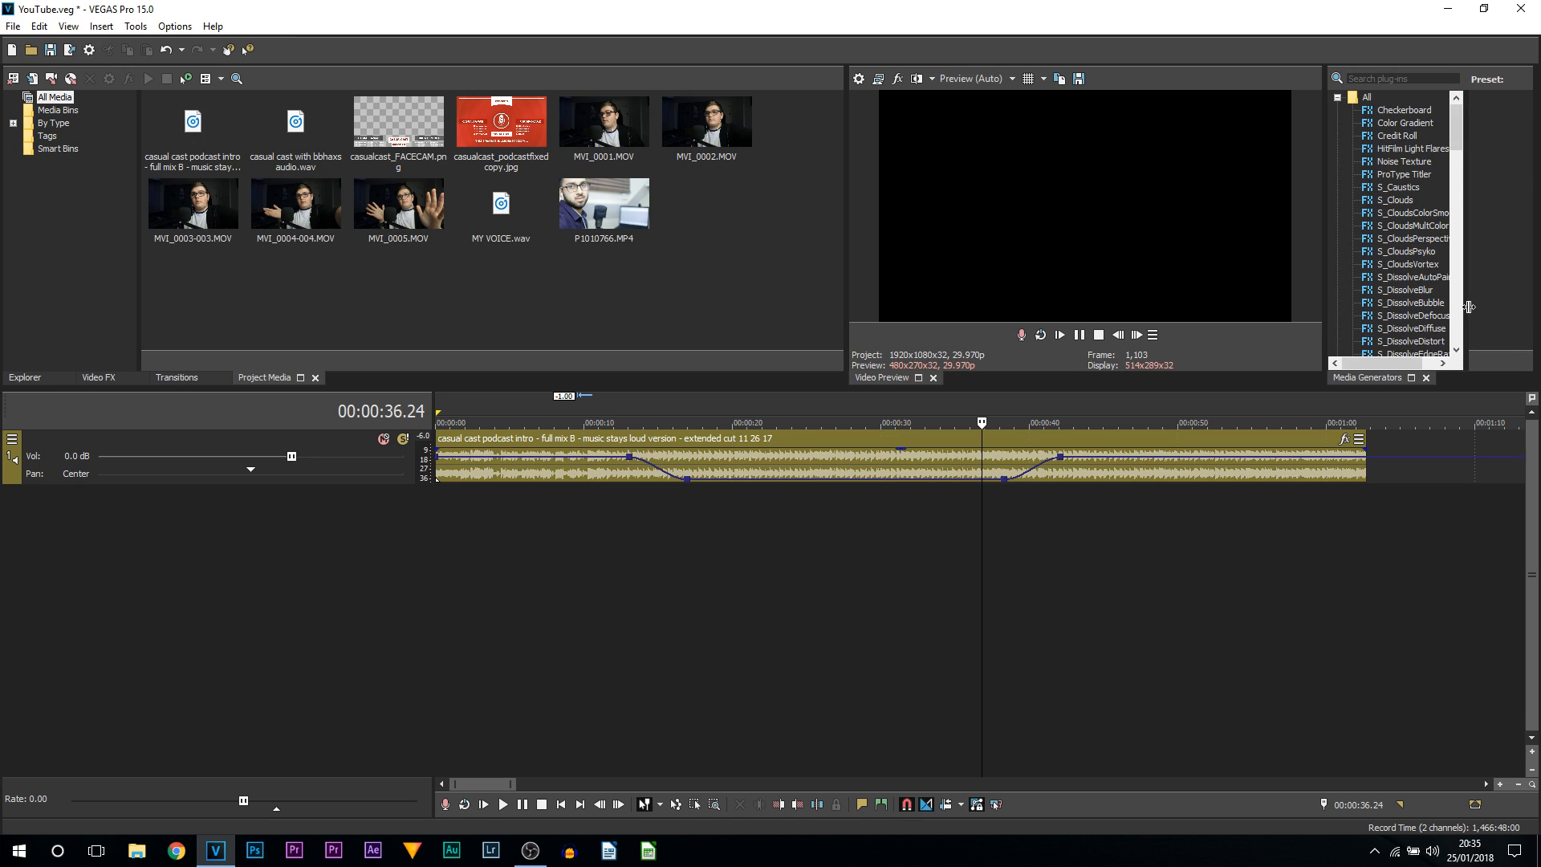
click(1424, 178)
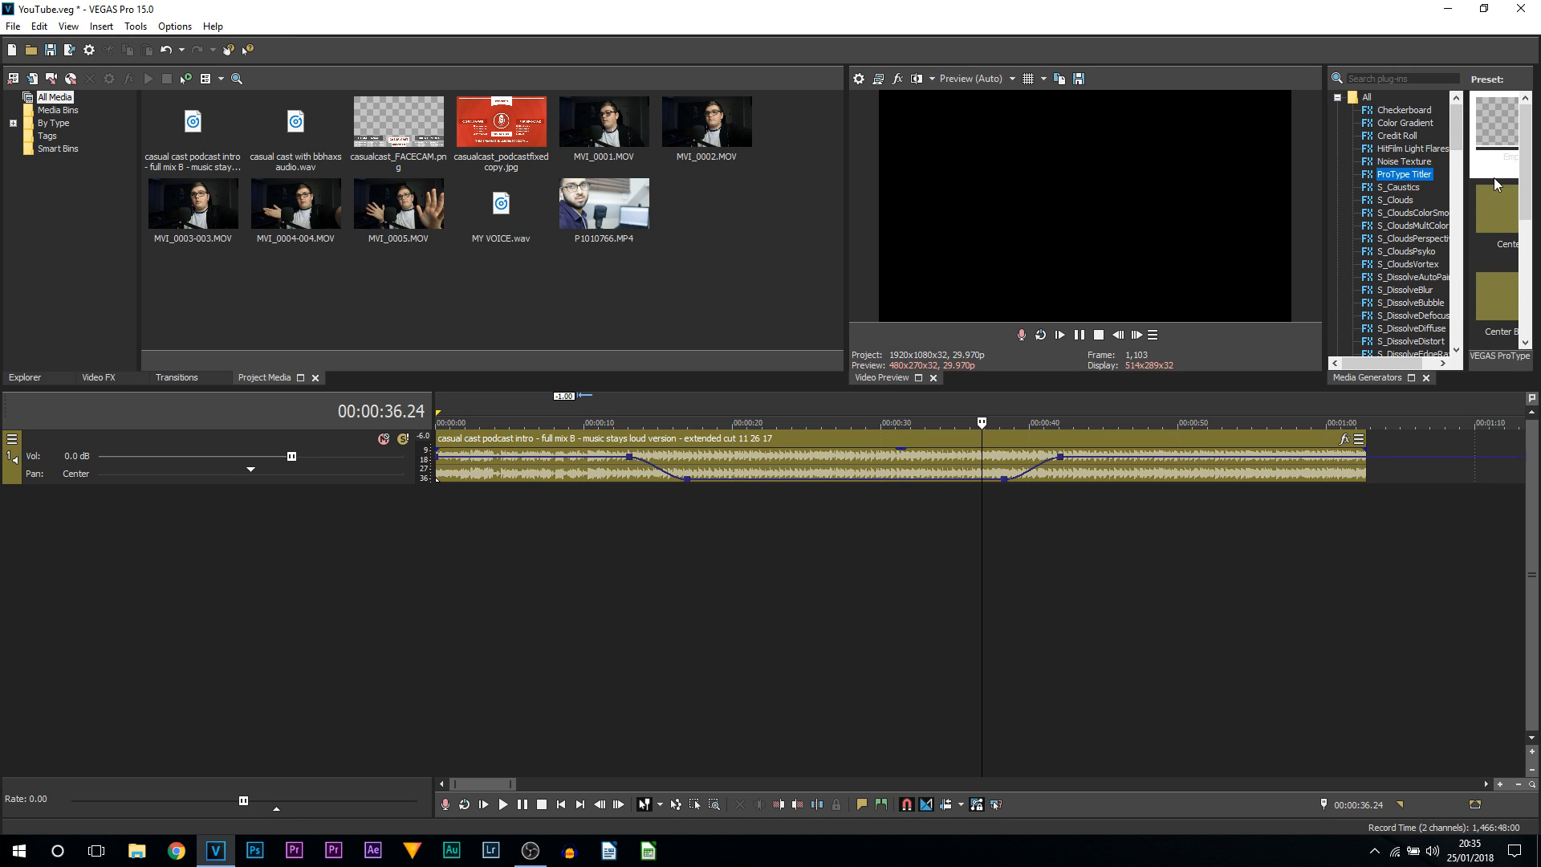
scroll(1508, 246, down, 1)
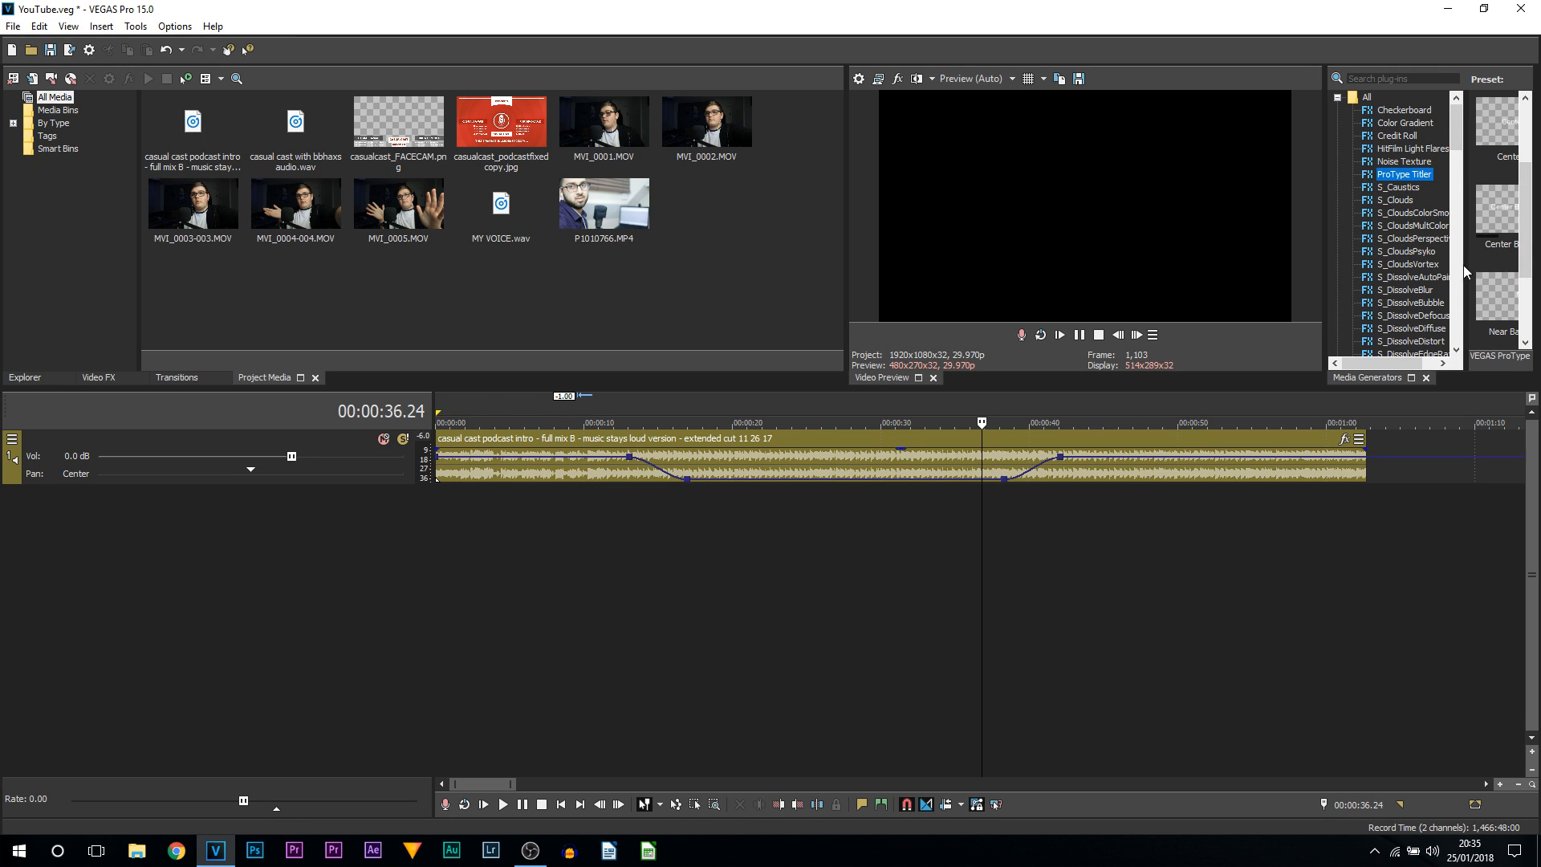
Restore the Default Layout for the windows, and close the Master Bus window.
key(alt+7)
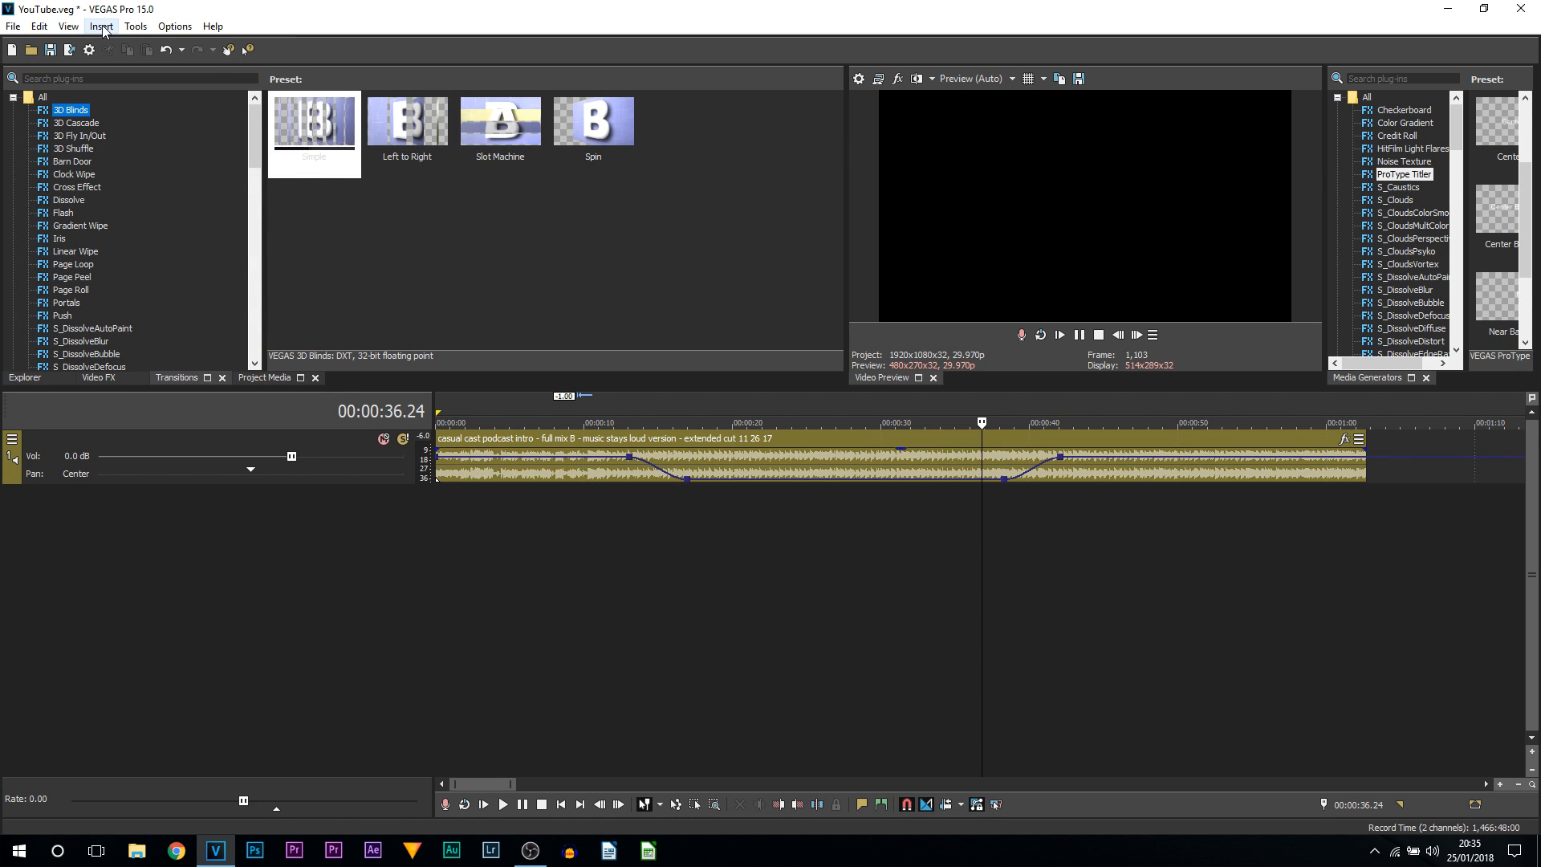
click(69, 26)
mouse_move(97, 94)
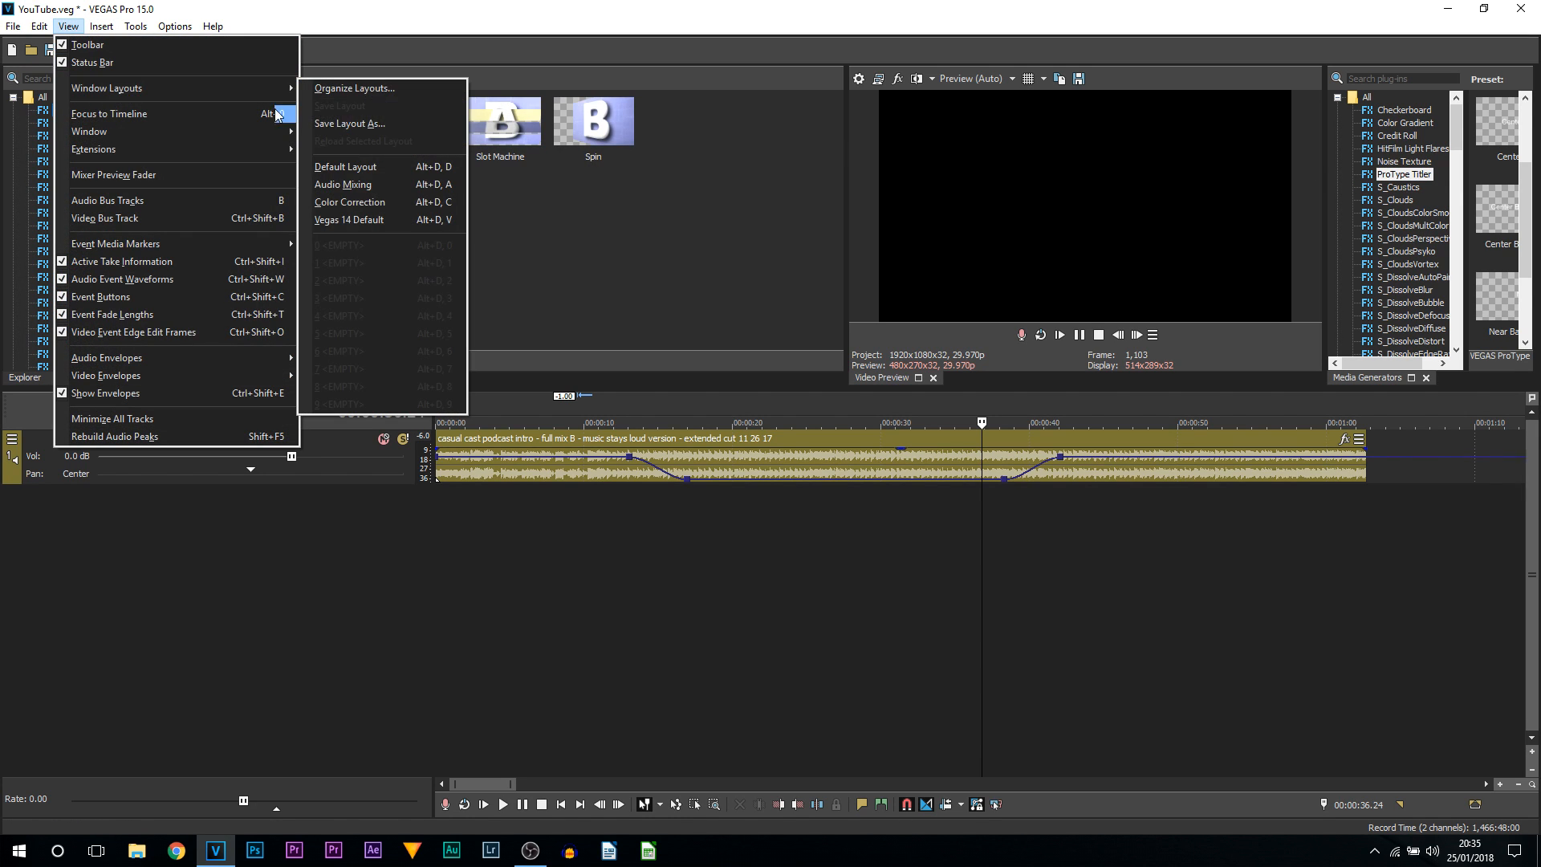
click(410, 168)
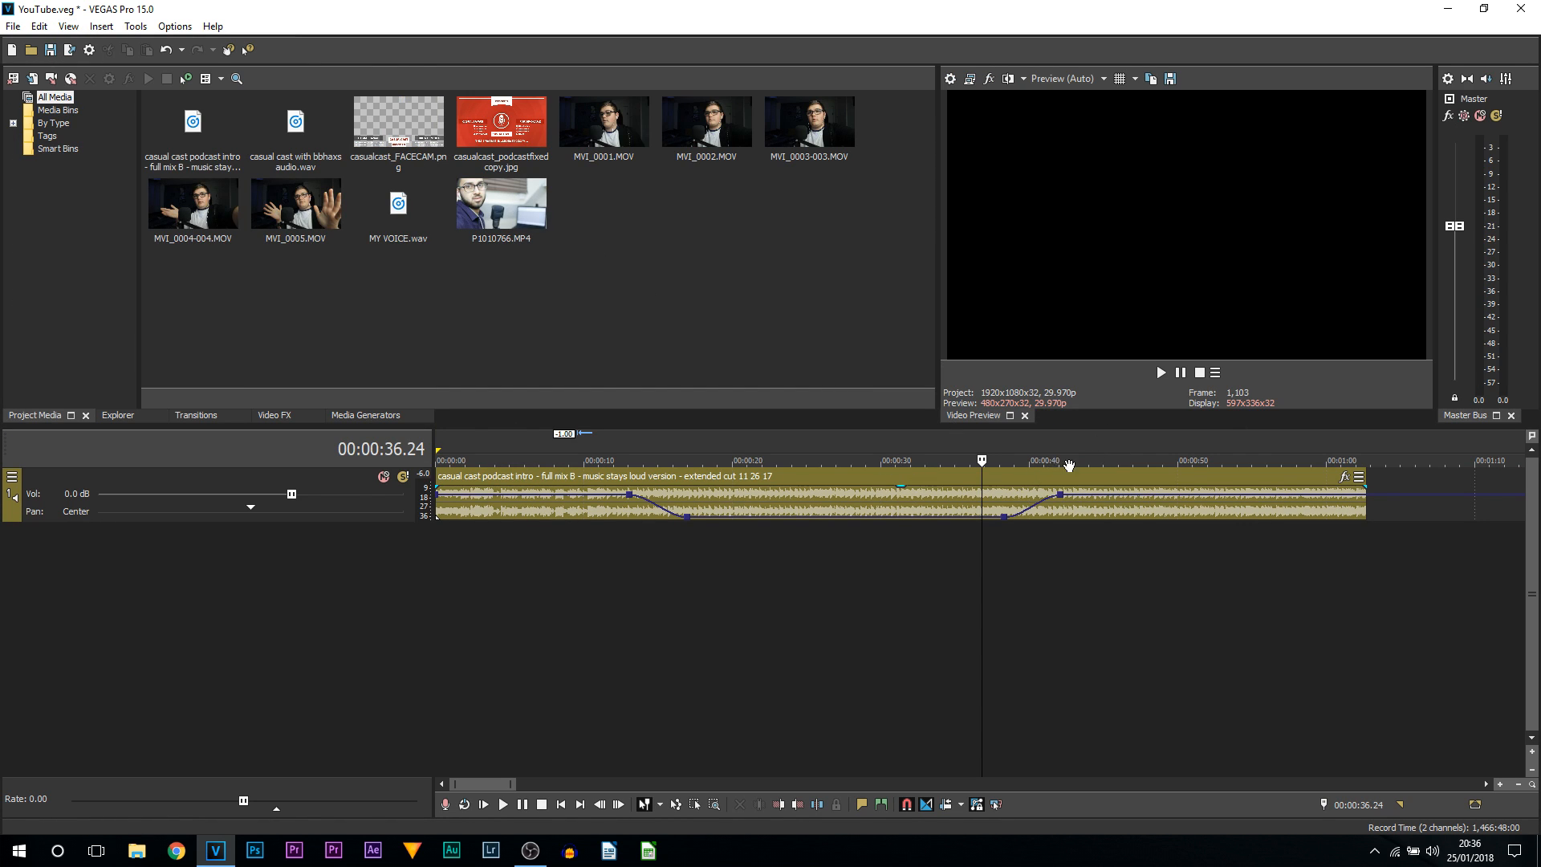
click(1511, 416)
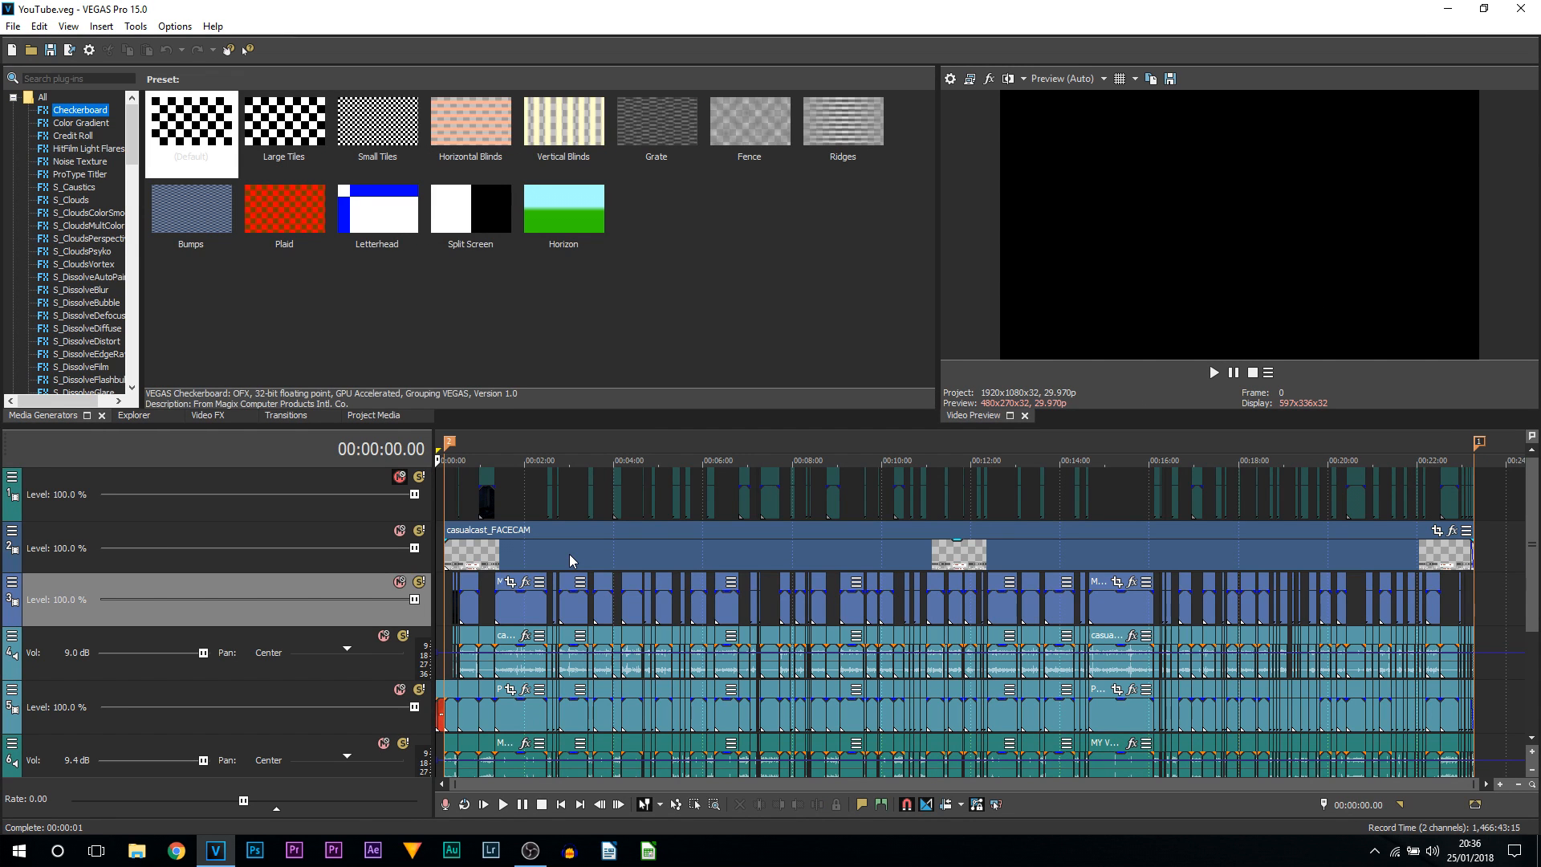
Place the playhead in the first P1010766 event at about 14 seconds, and set the video preview quality to Best (Full).
scroll(572, 560, up, 5)
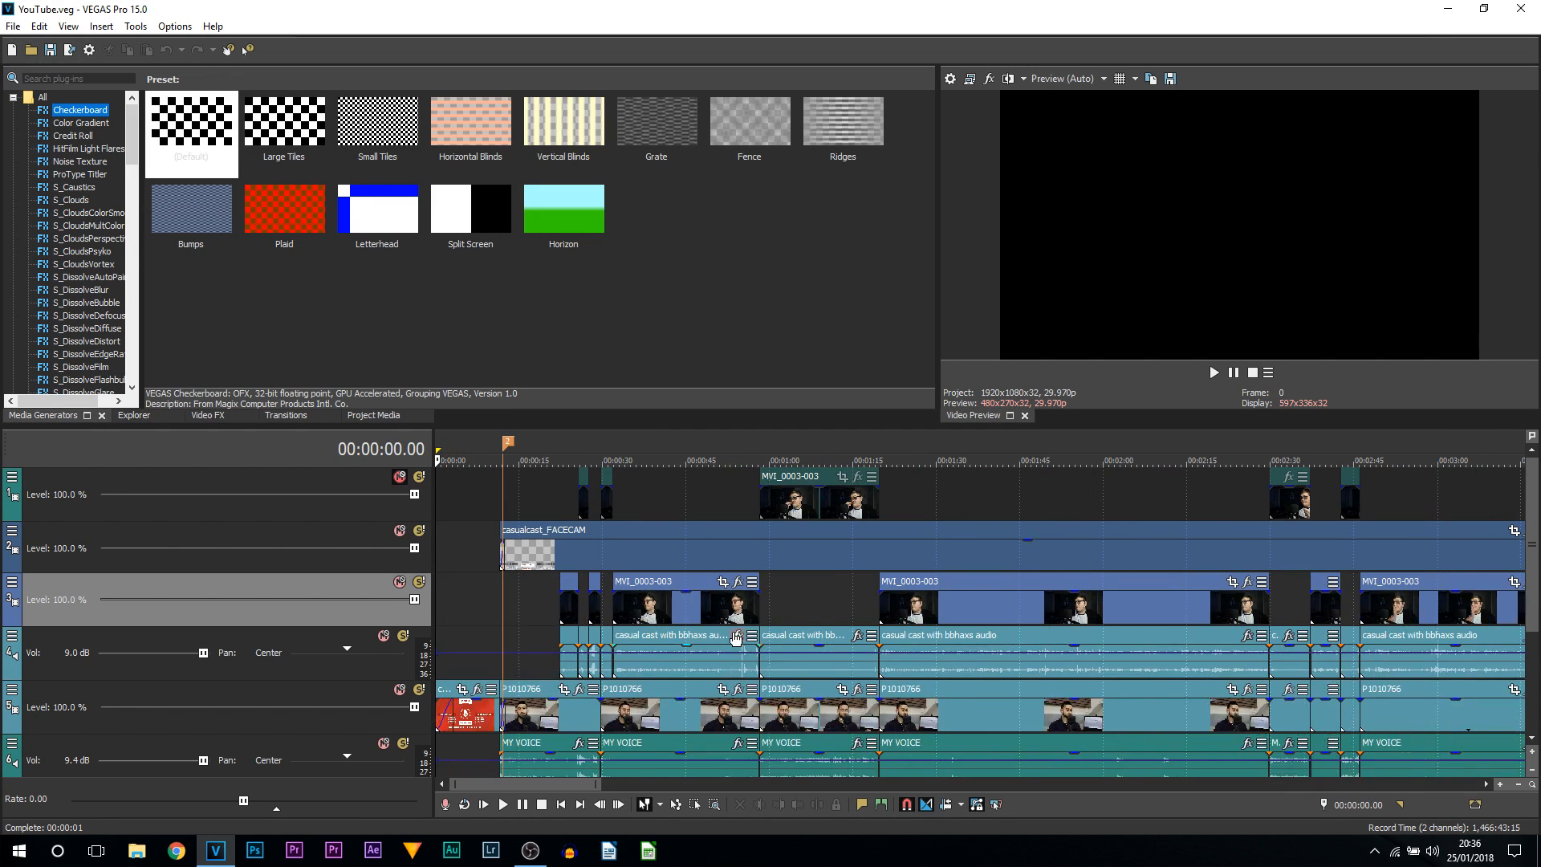
click(653, 718)
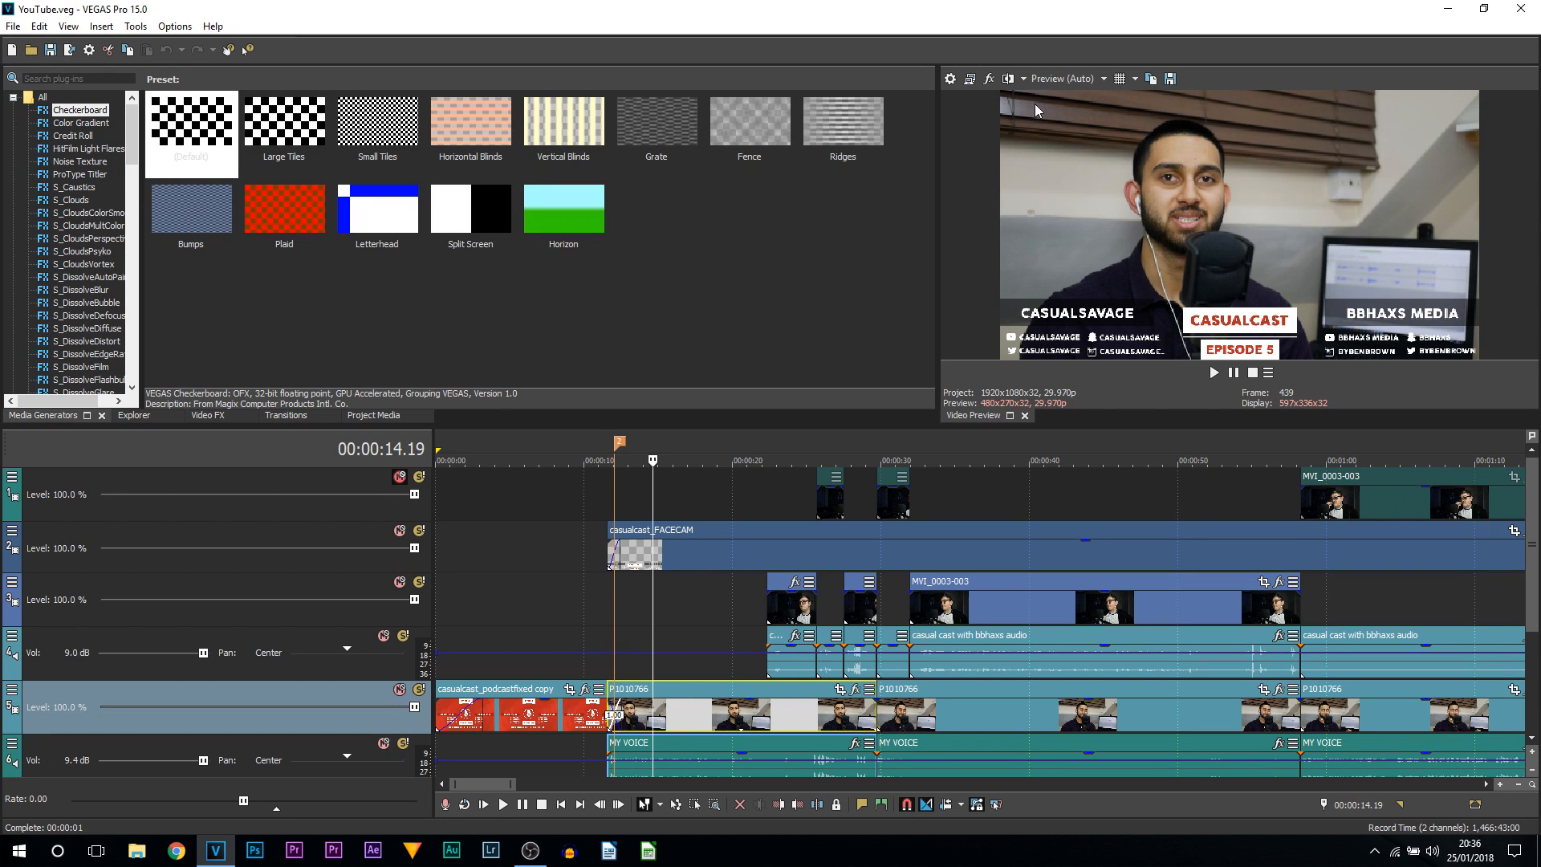
click(1043, 82)
mouse_move(1065, 145)
click(1152, 166)
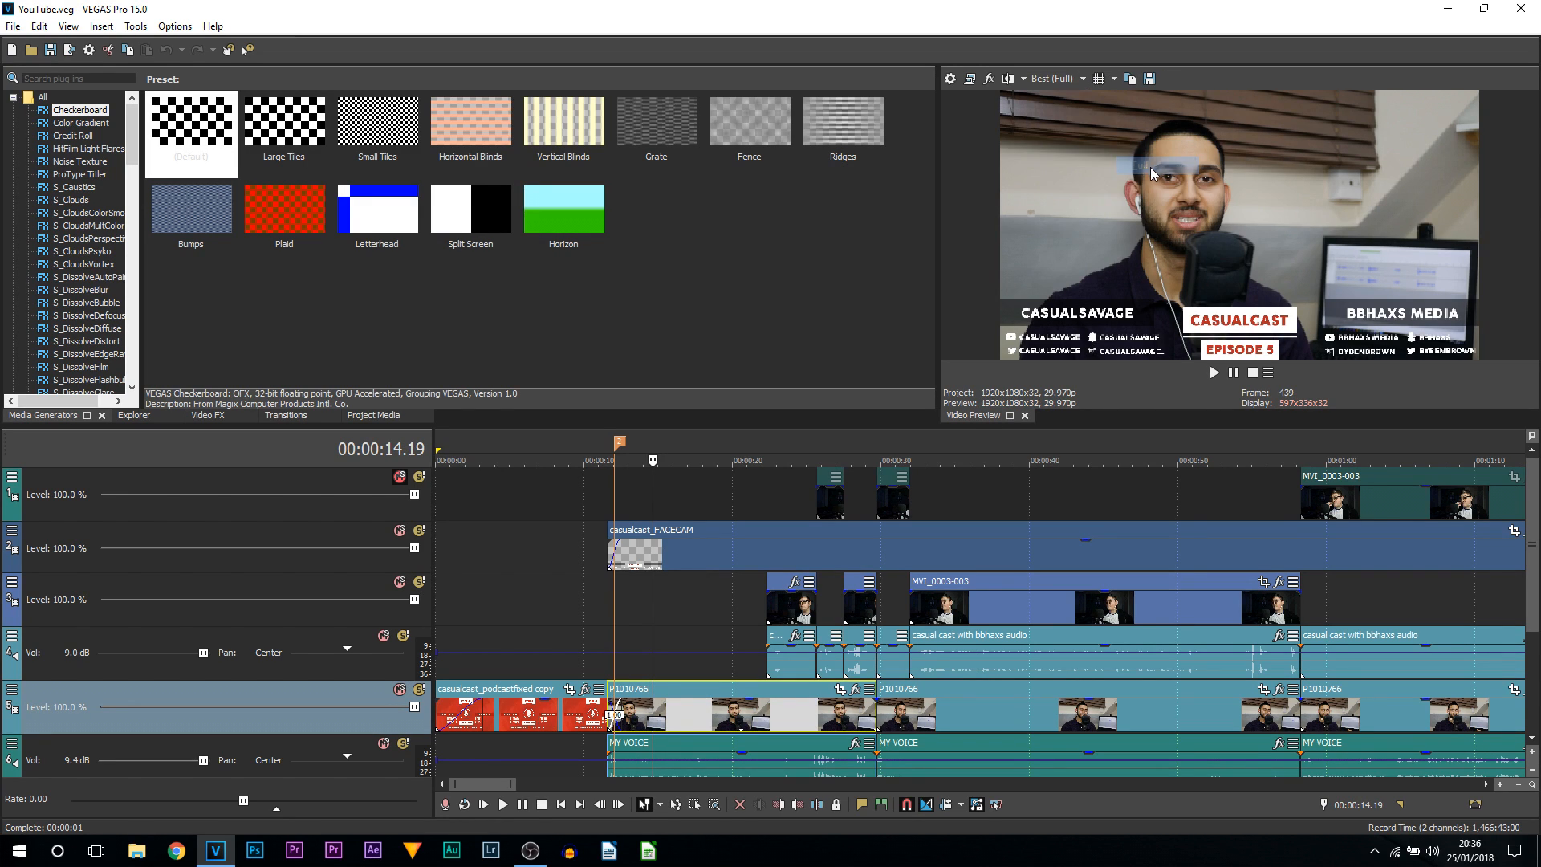
Apply the default Black and White video effect to the first P1010766 event, then shrink and close its effect settings window.
click(204, 412)
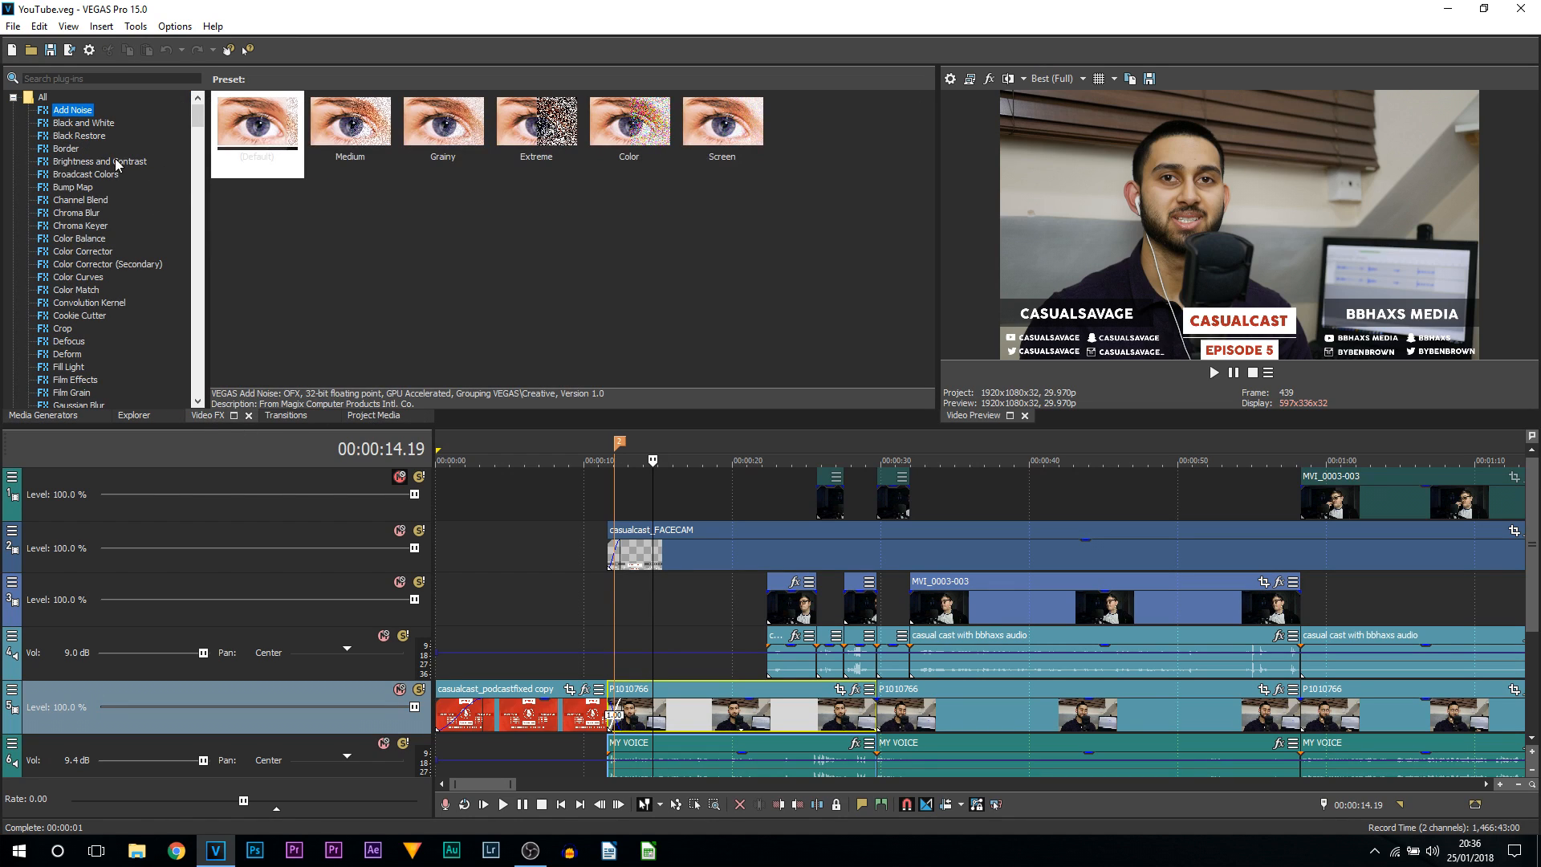
click(89, 122)
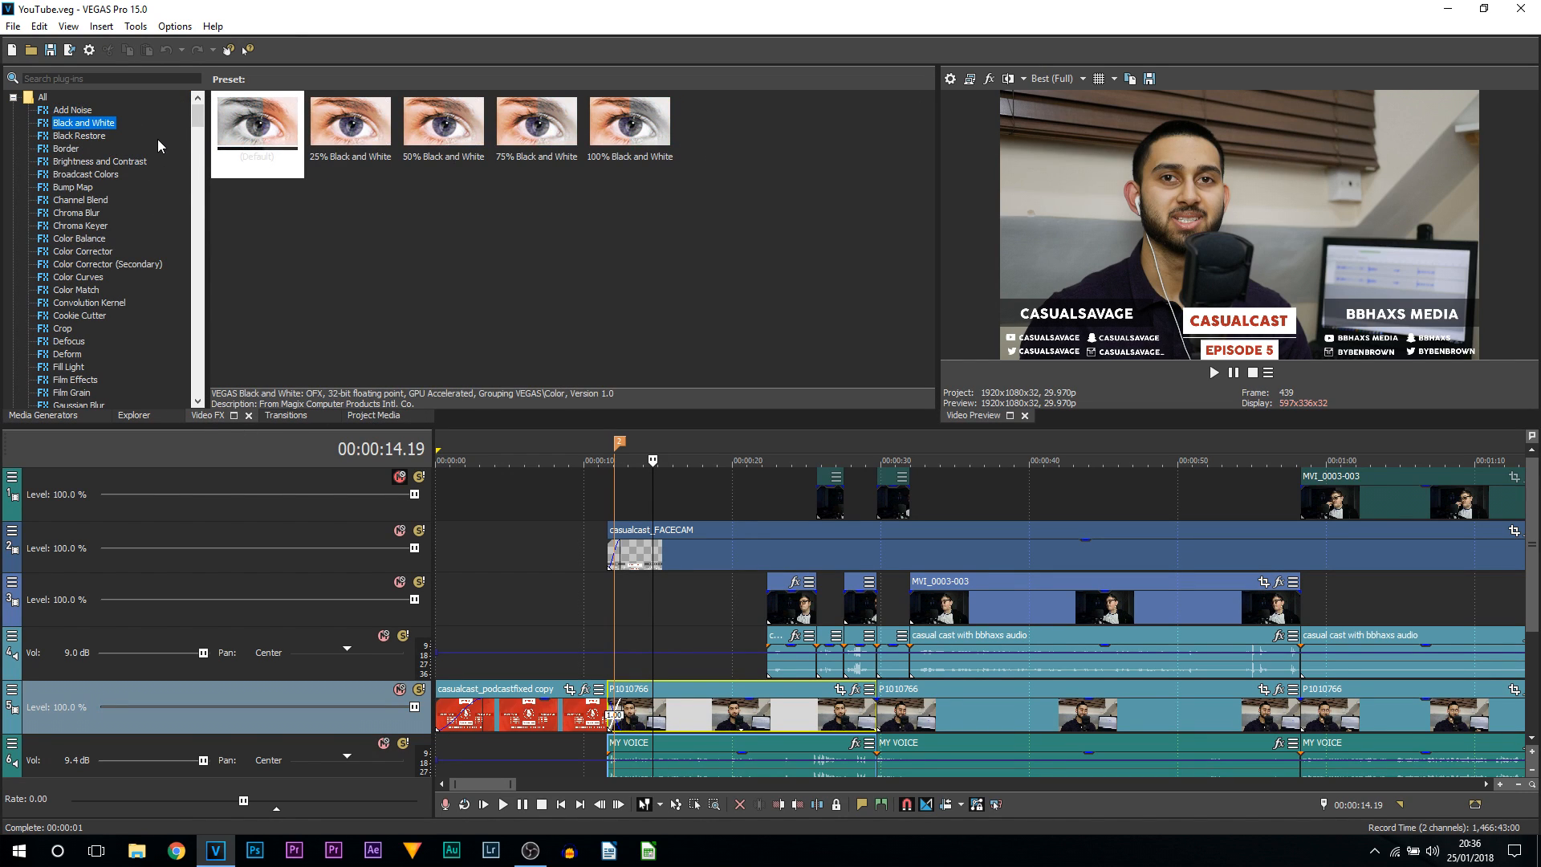
drag(232, 167, 723, 721)
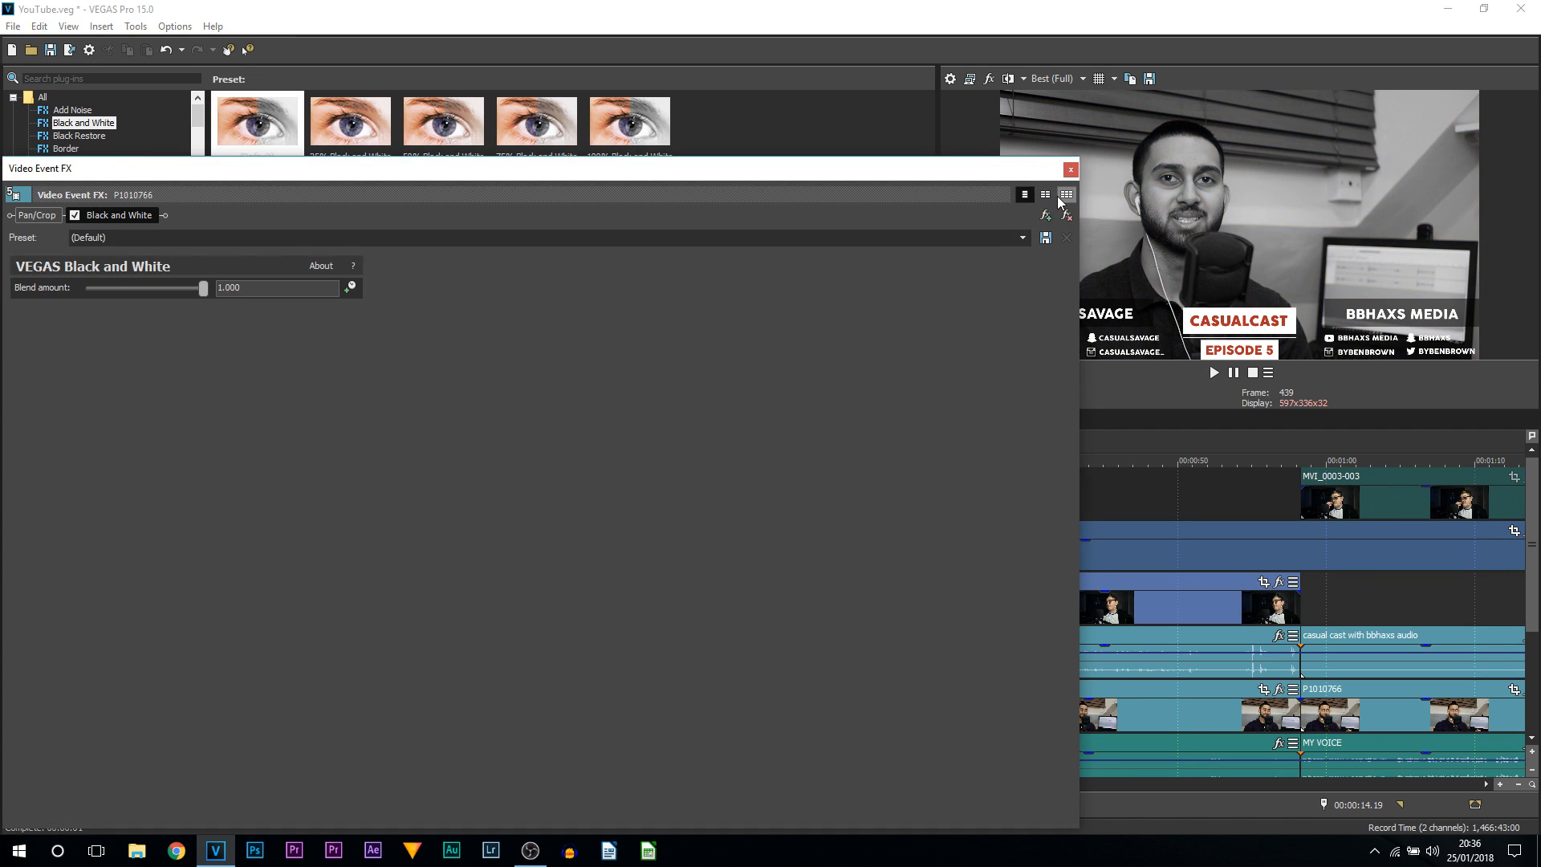
drag(1083, 158, 698, 277)
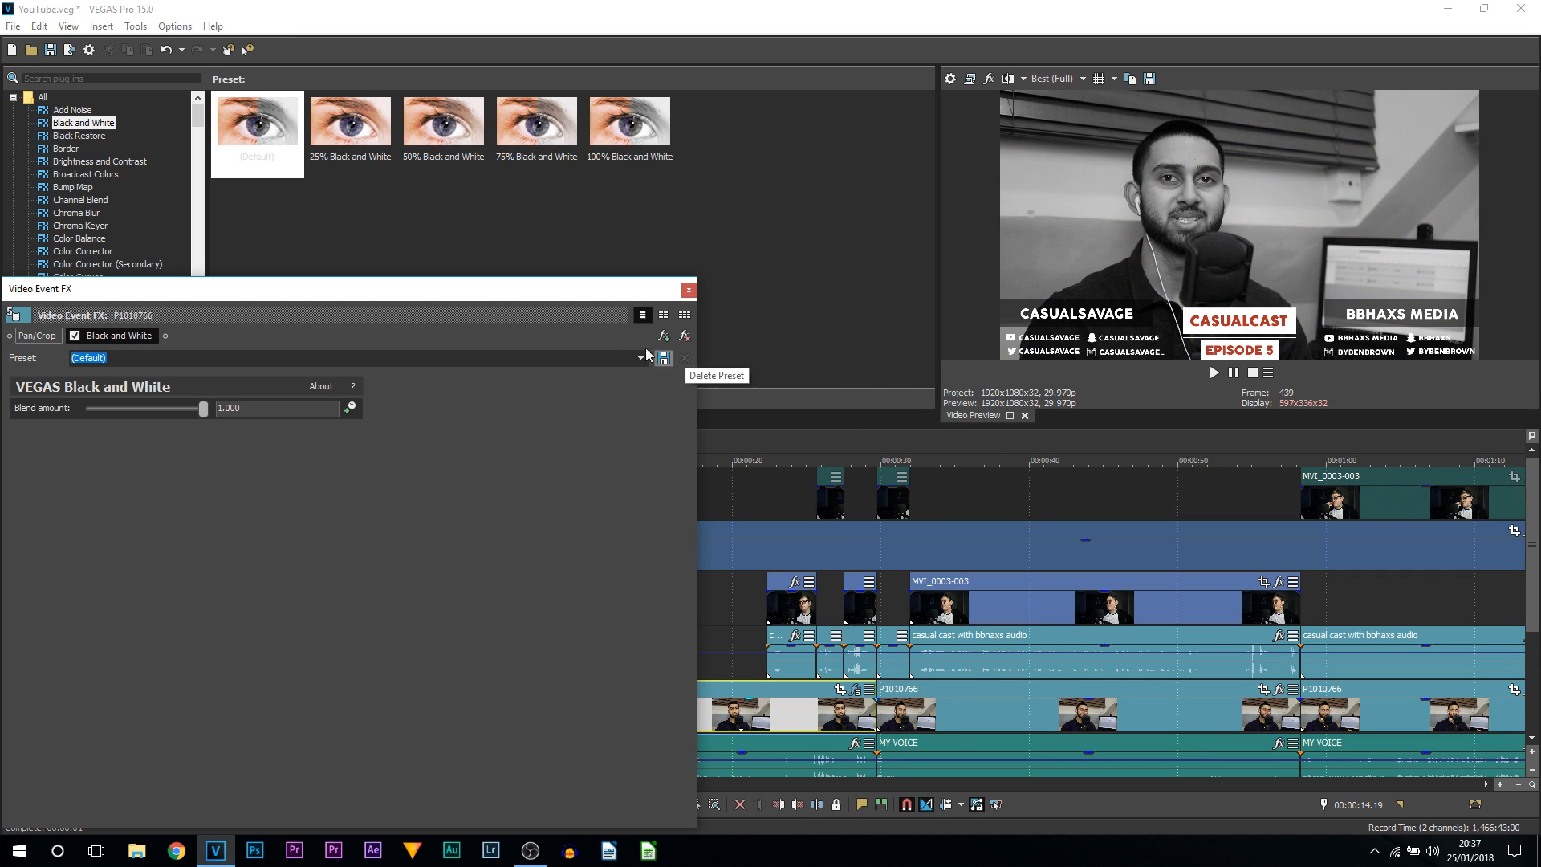
click(688, 290)
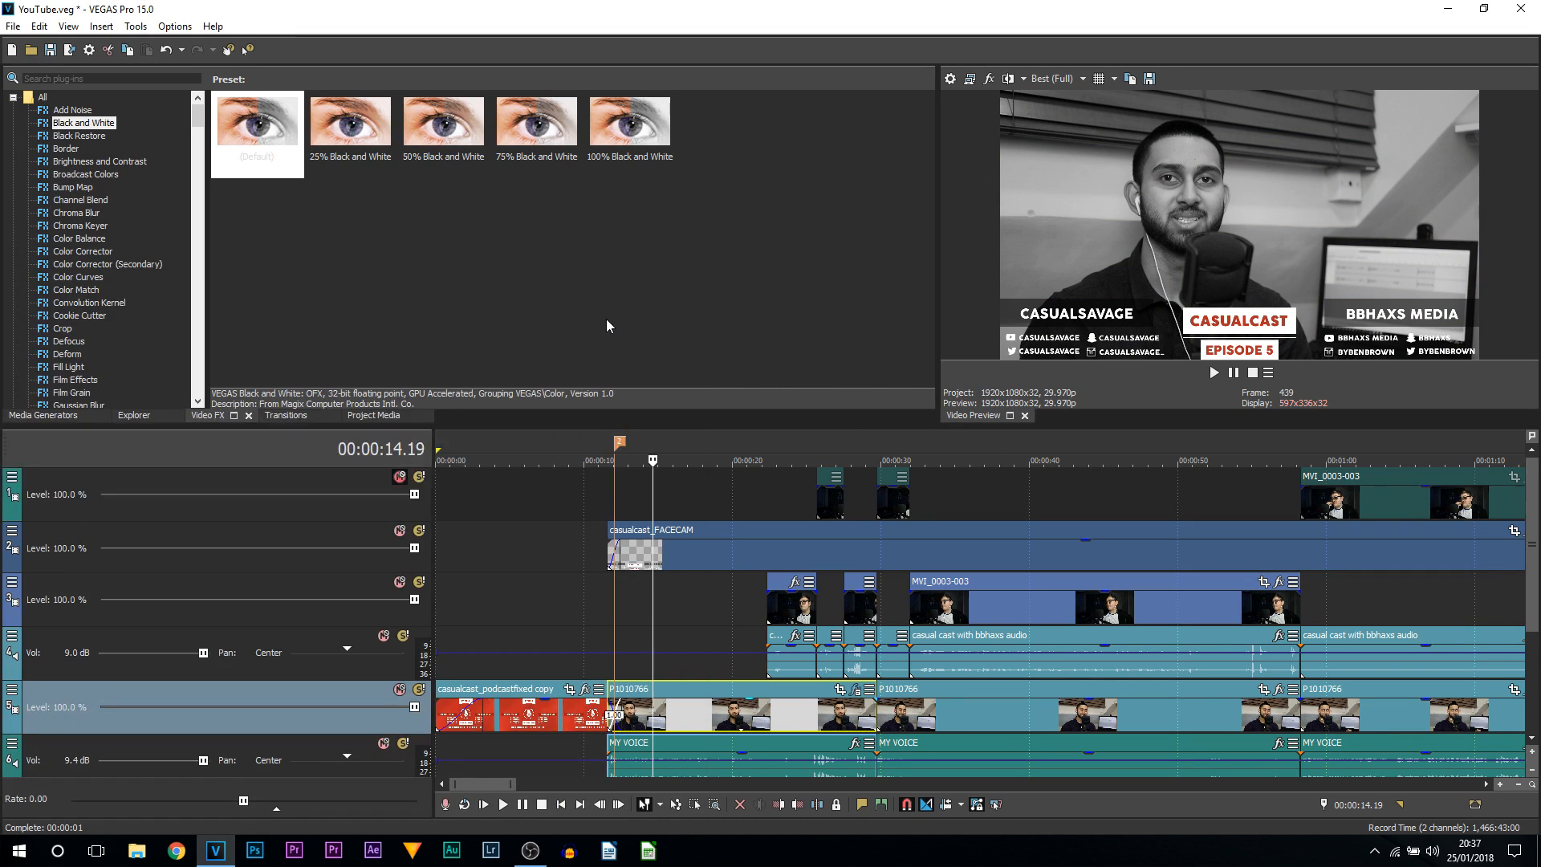
Turn on the preview's split-screen view and mark the right half of the image to compare it with and without the effect.
click(1009, 81)
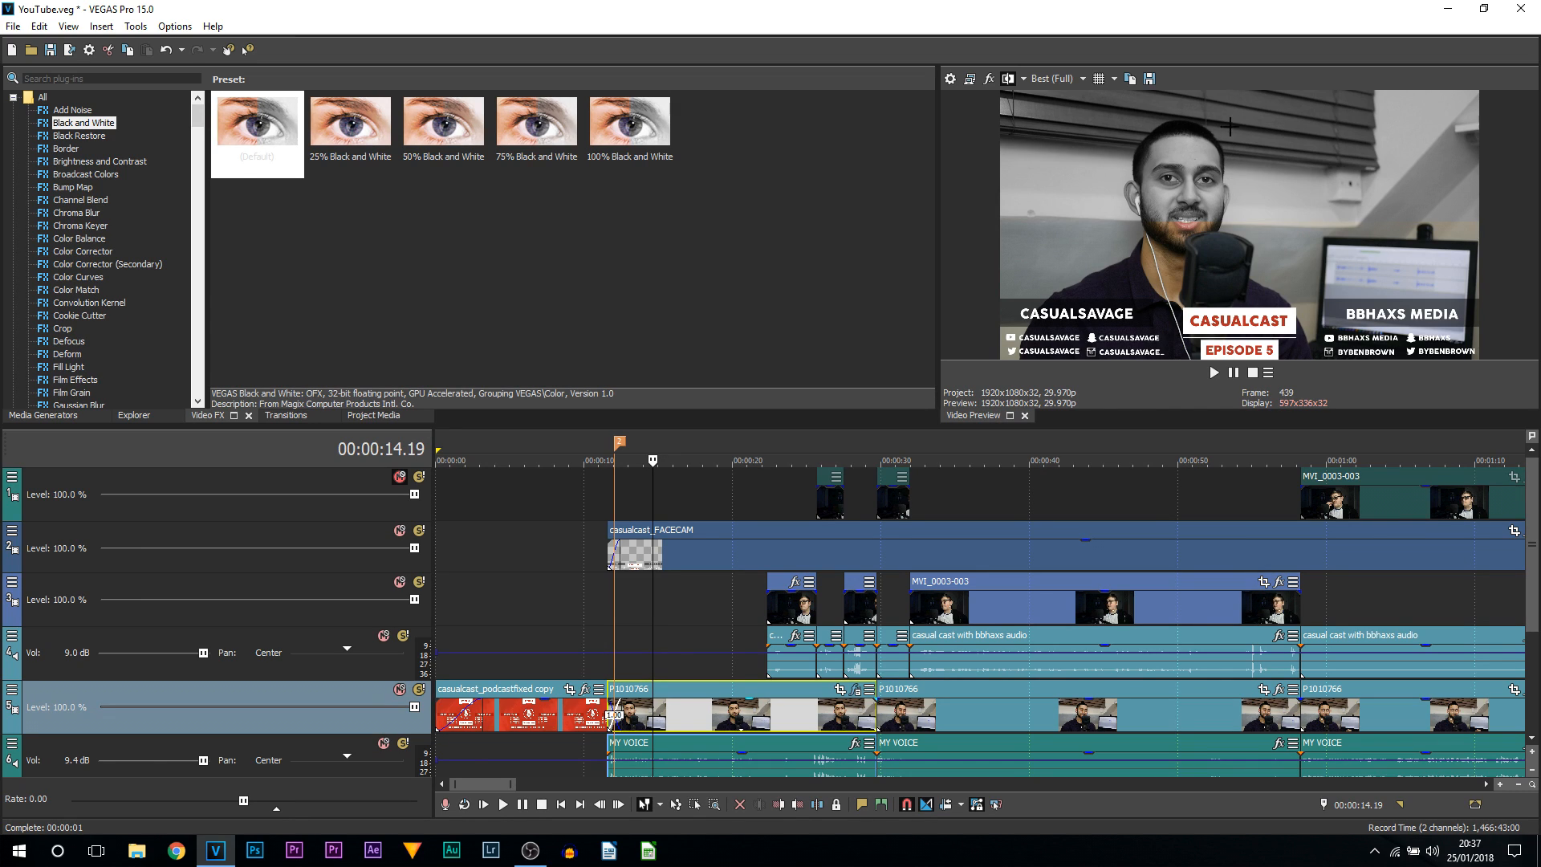
drag(1223, 91, 1490, 405)
click(1279, 273)
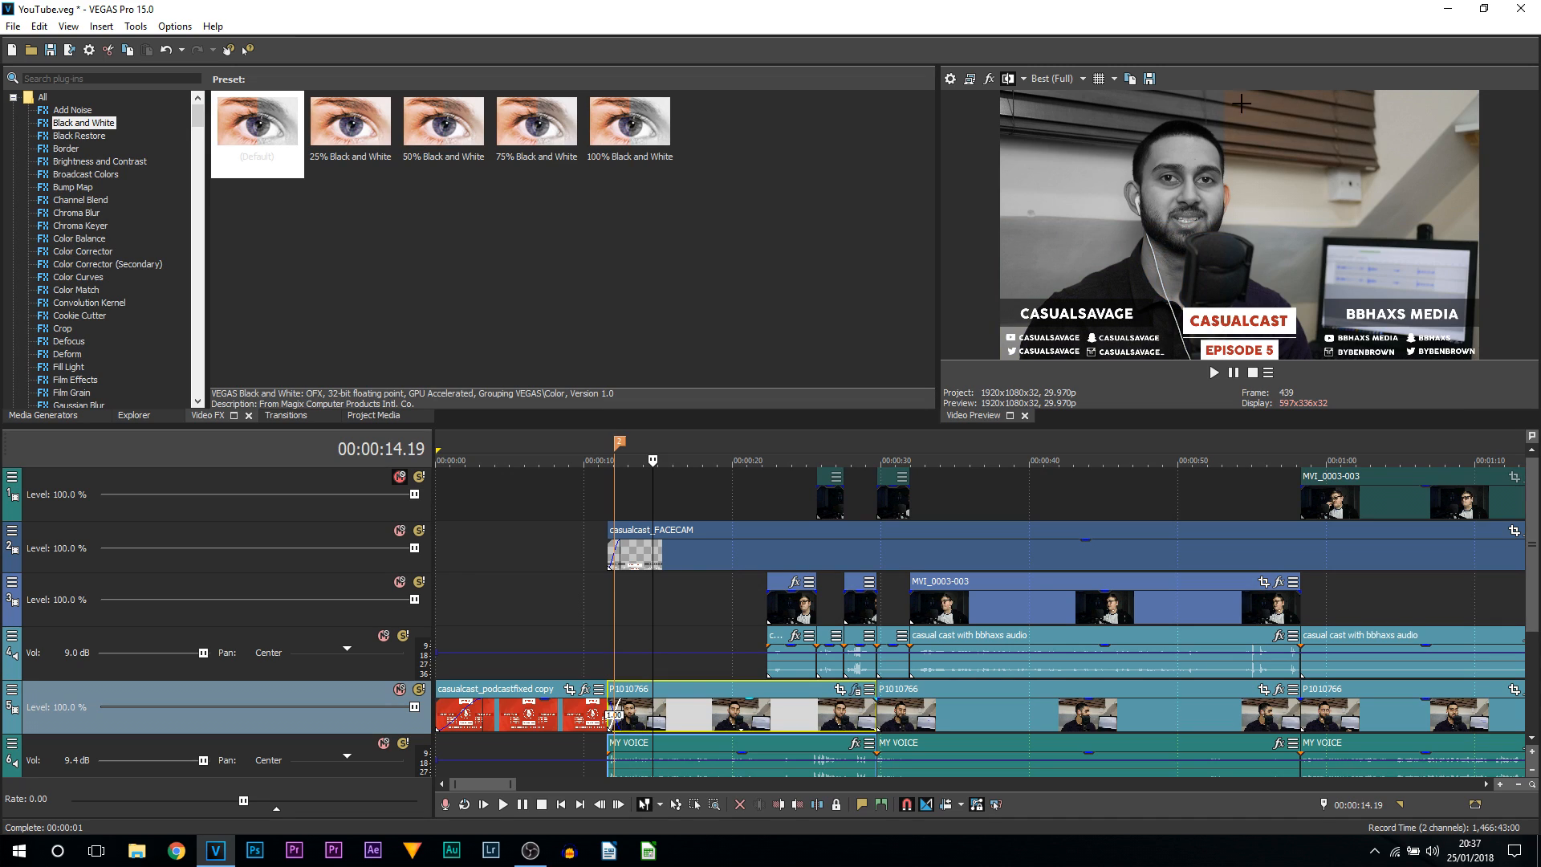
drag(1175, 90, 1522, 506)
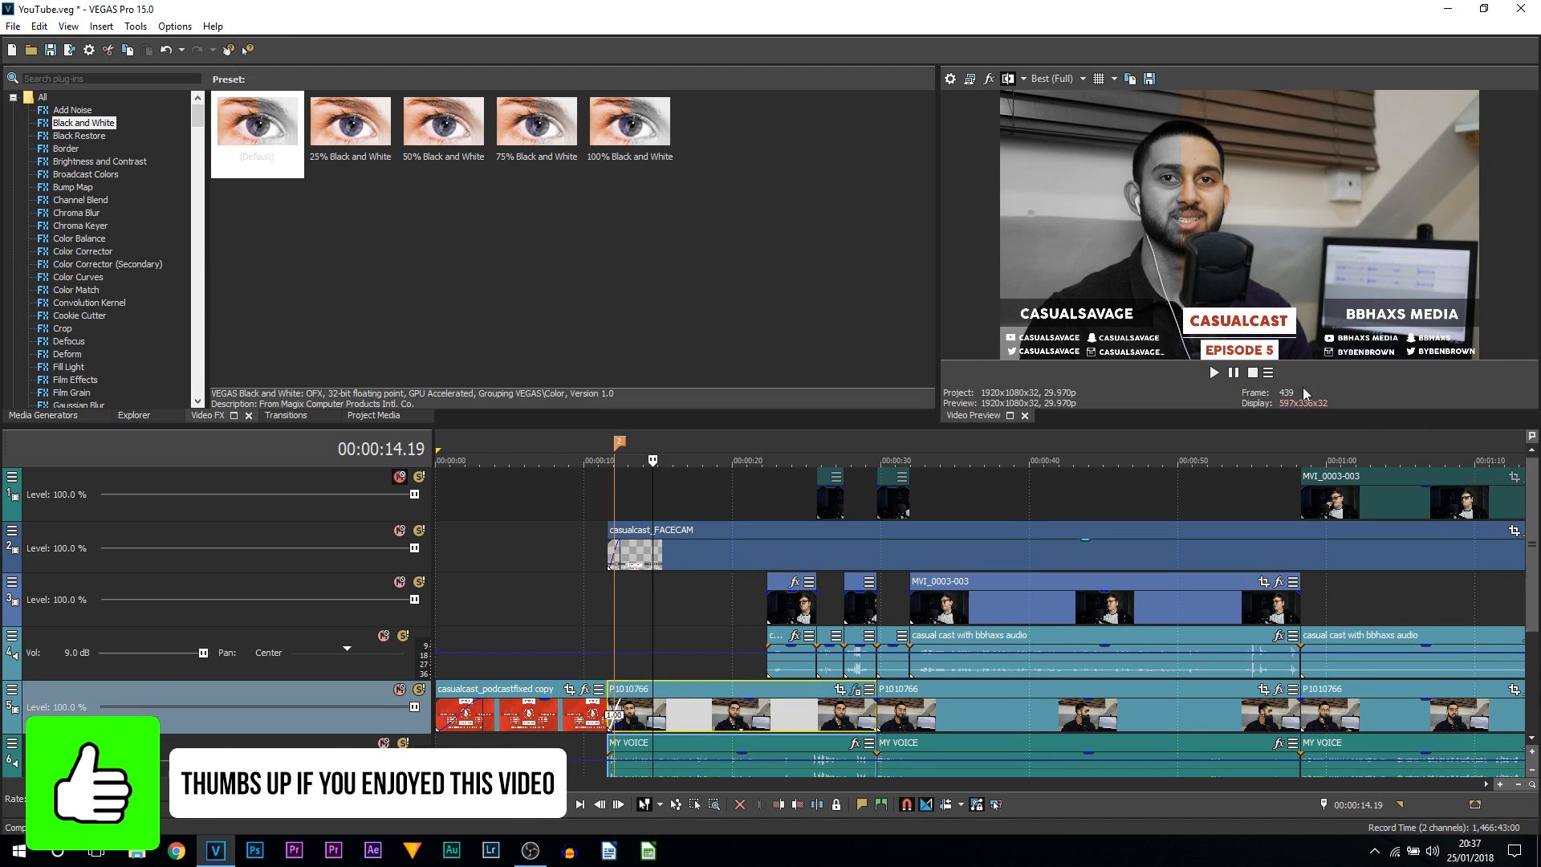